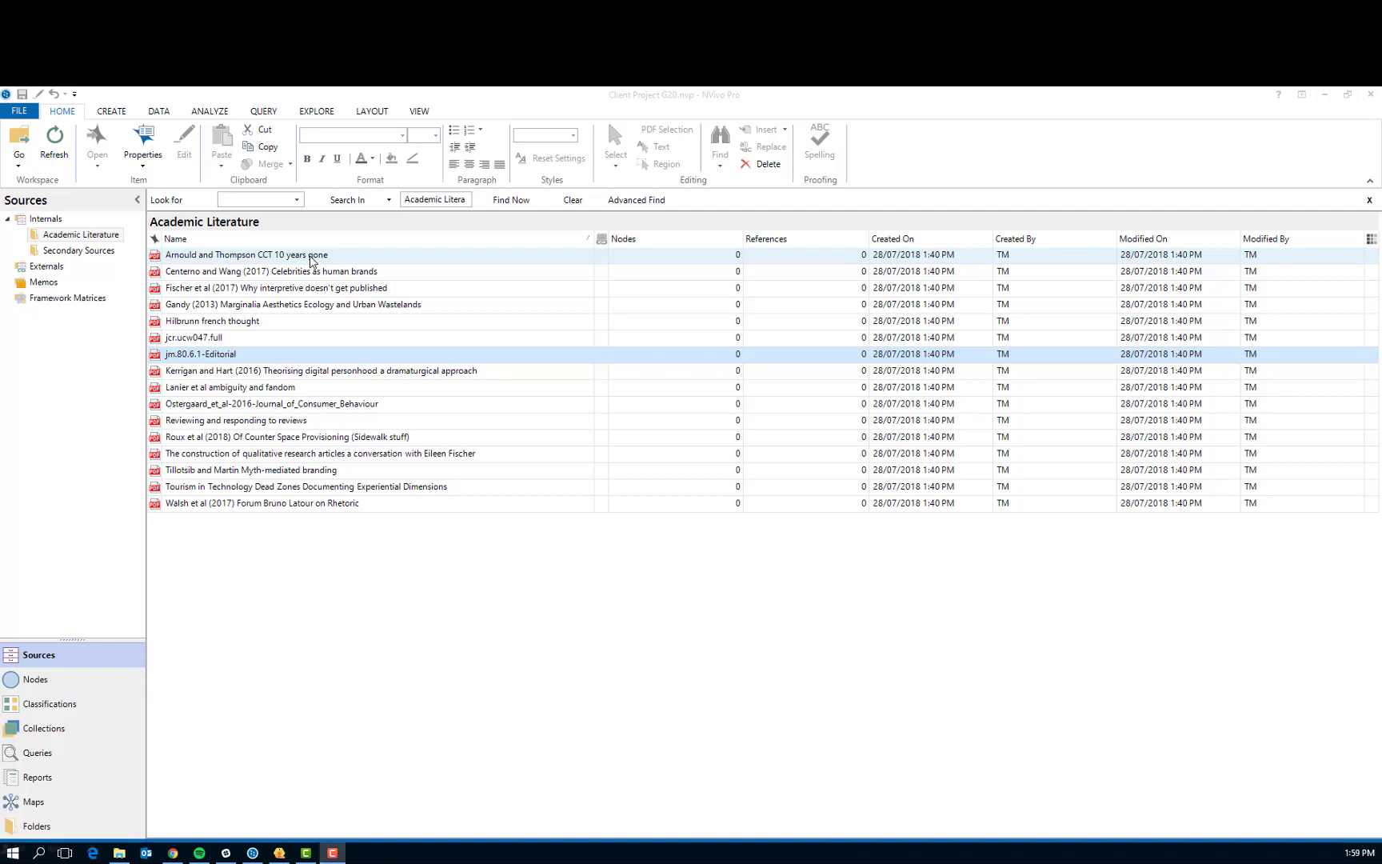
# Open the "CCT 10 years gone" article from Academic Literature and narrow the source list to enlarge the document view
pyautogui.doubleClick(311, 256)
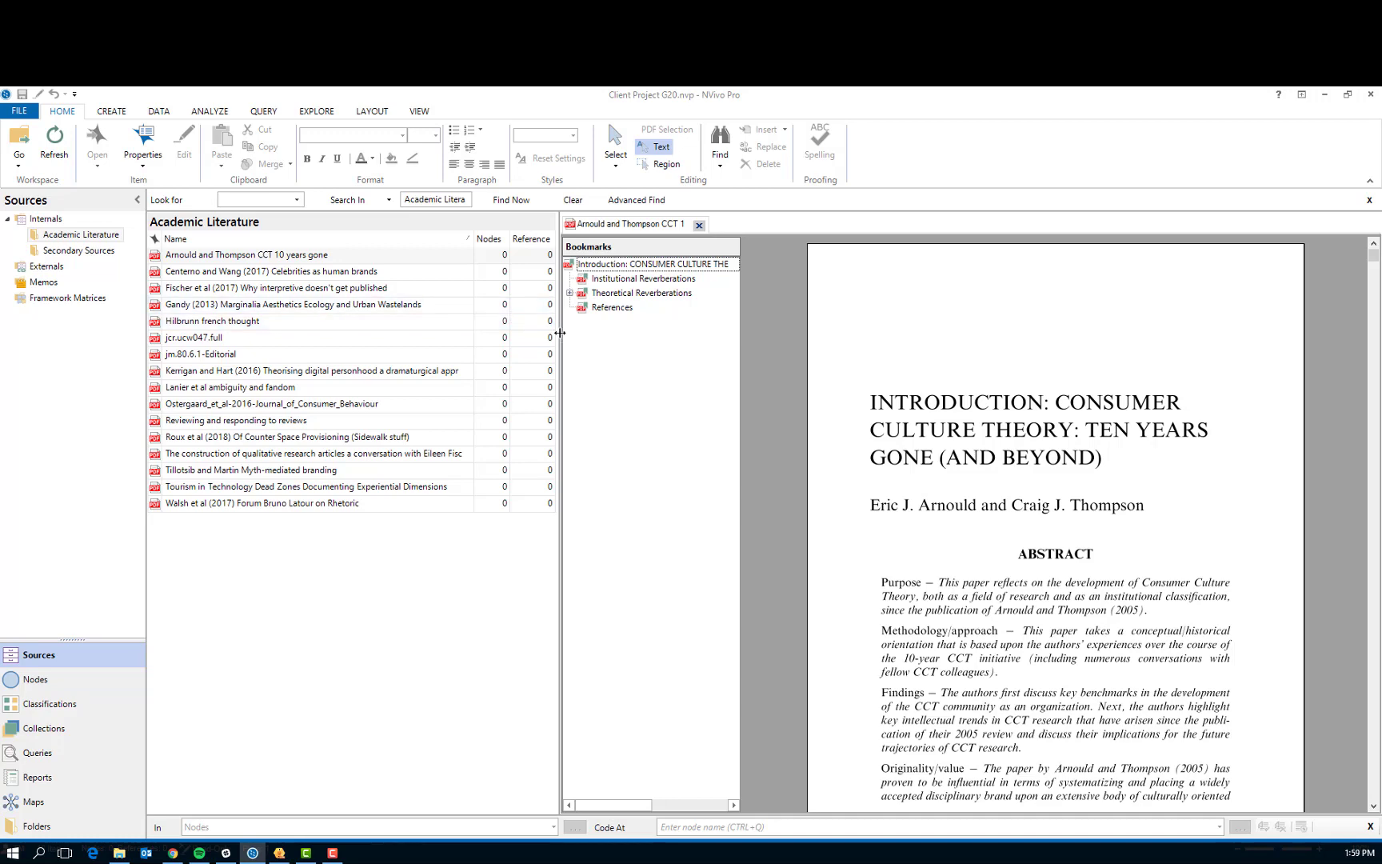
pyautogui.moveTo(560, 333); pyautogui.dragTo(333, 334)
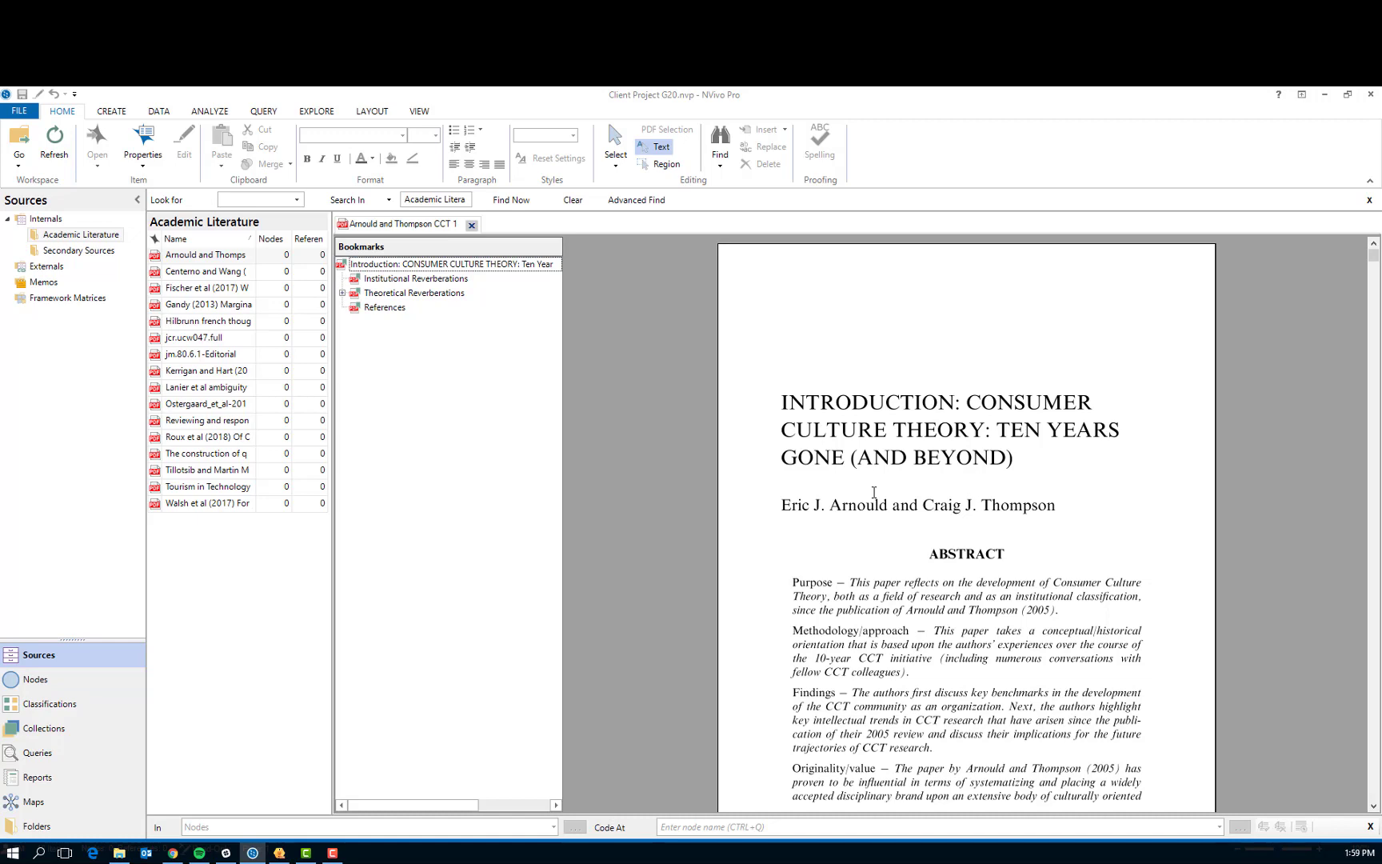
# Select the article's sentence beginning "We hoped that this paper would help to dispel" and add a new node to code it to
pyautogui.scroll(-10, 874, 492)
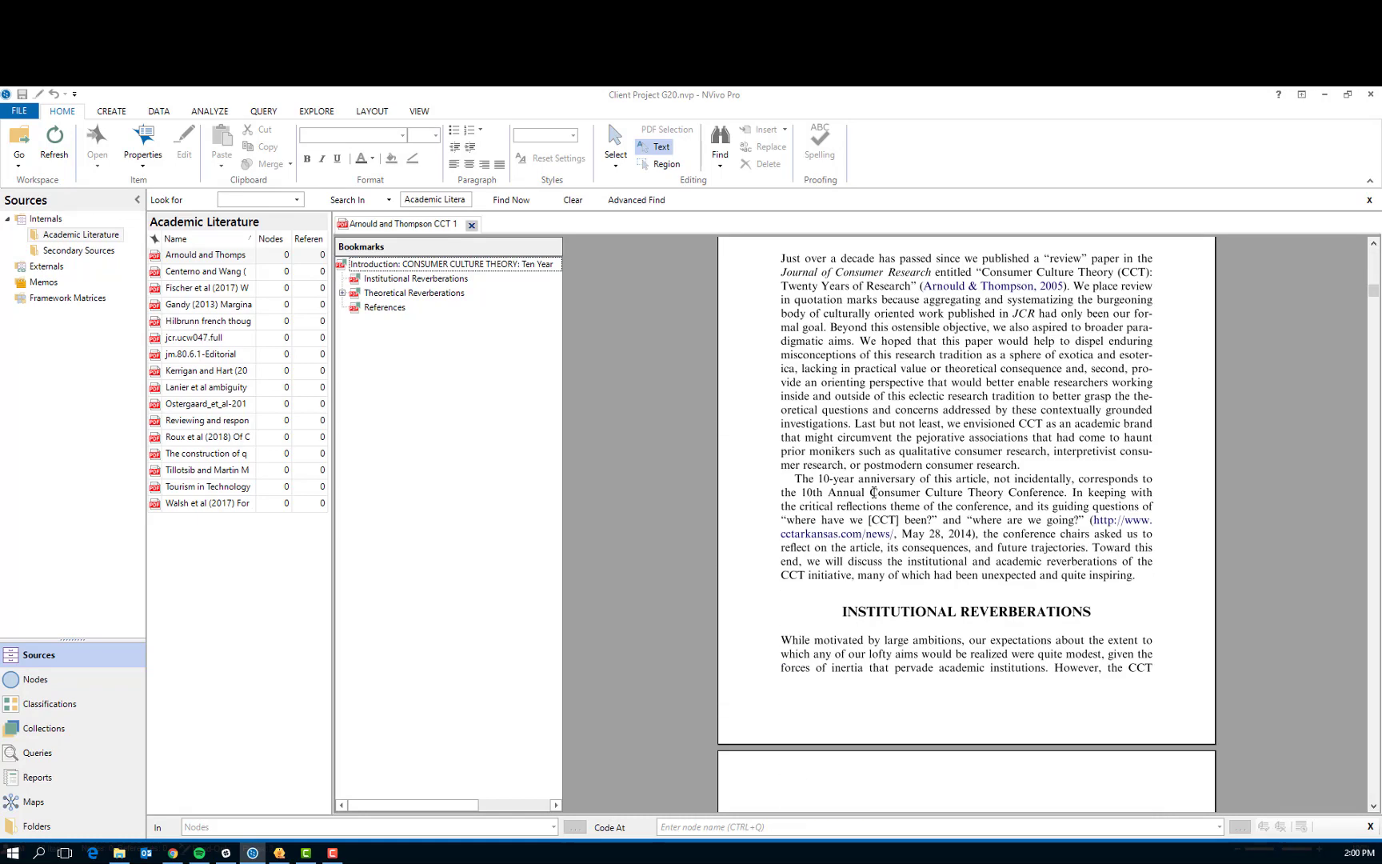
pyautogui.scroll(2, 874, 492)
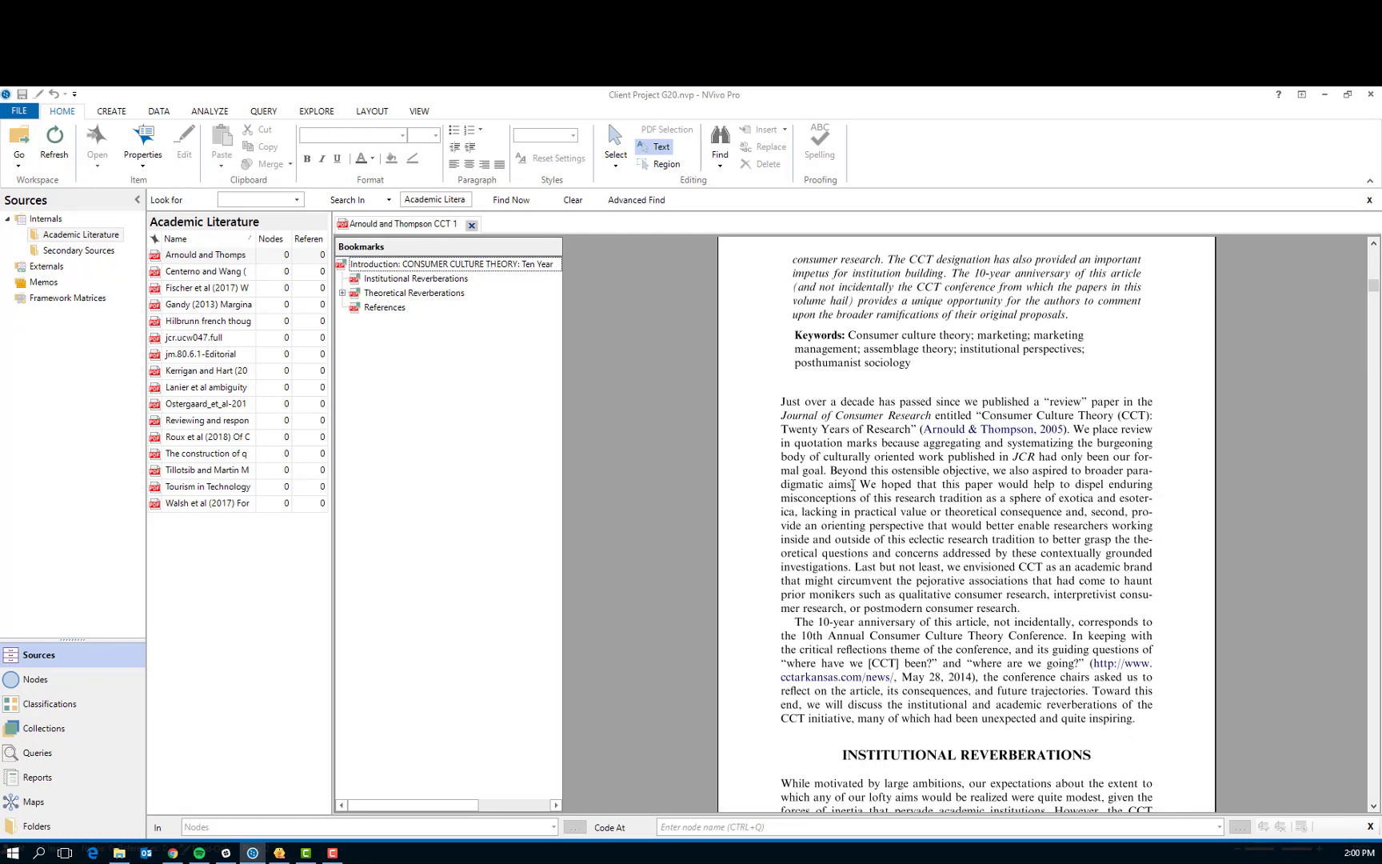
pyautogui.scroll(-2, 853, 484)
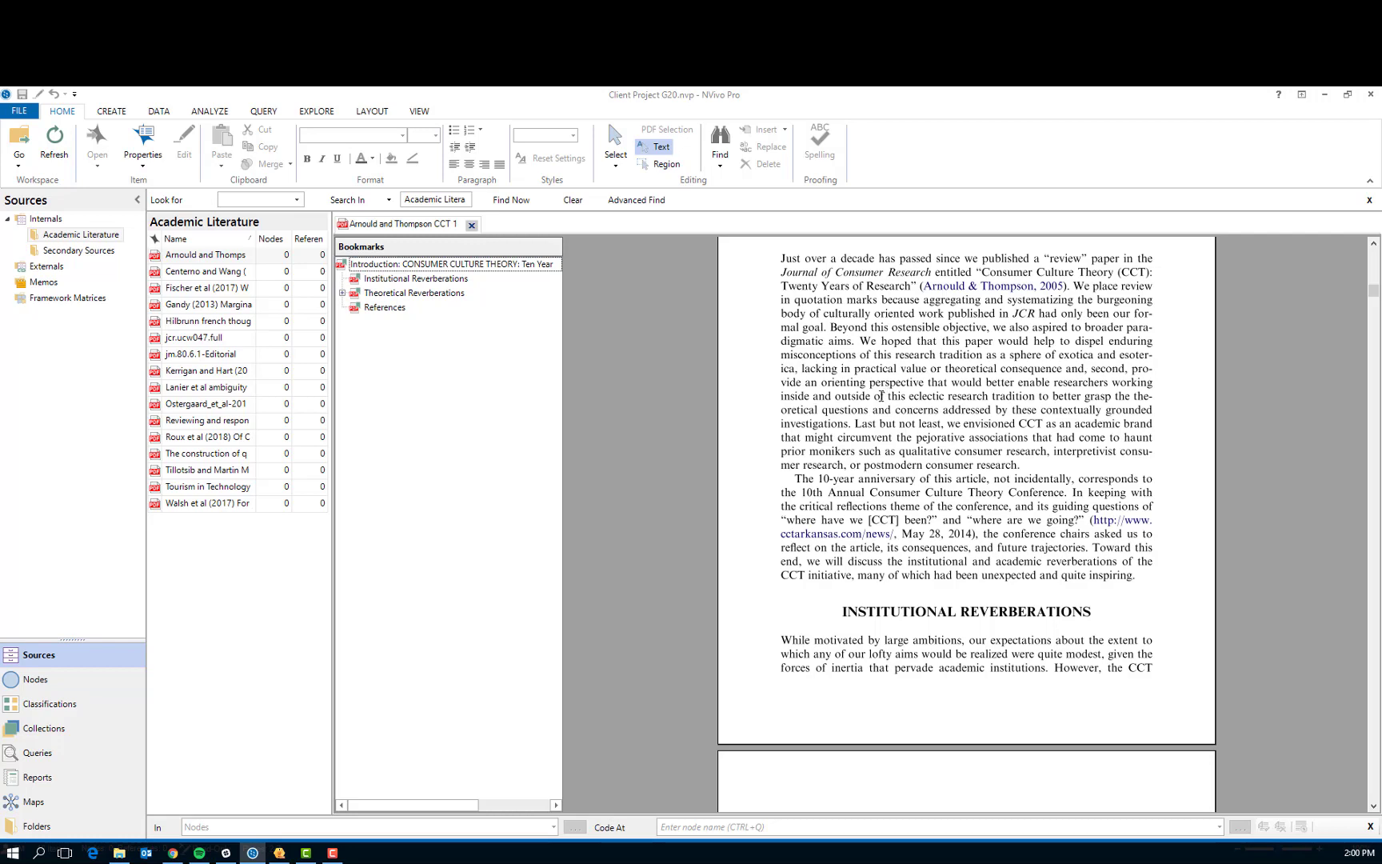
pyautogui.scroll(3, 865, 409)
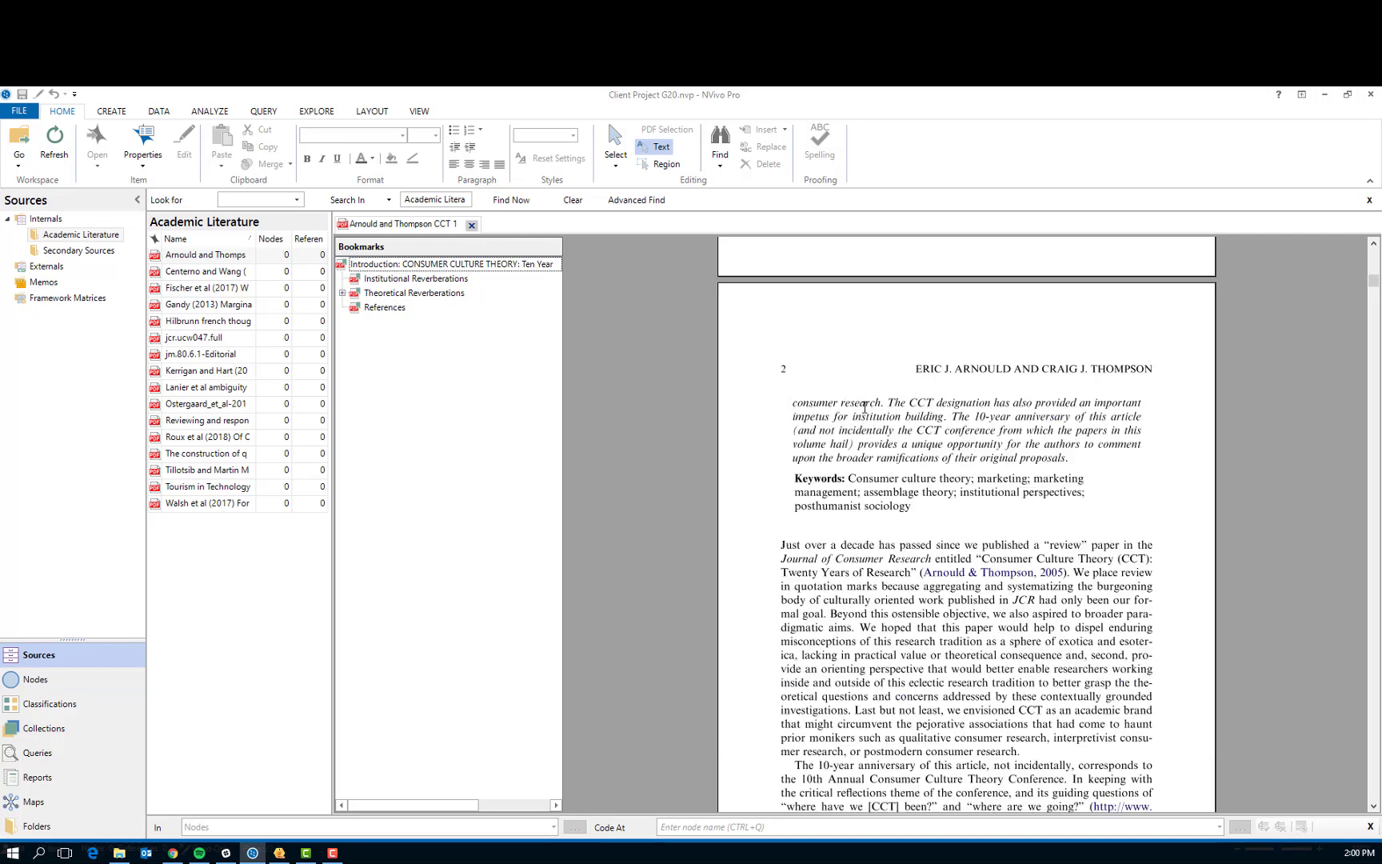
pyautogui.scroll(-4, 866, 424)
pyautogui.scroll(3, 868, 440)
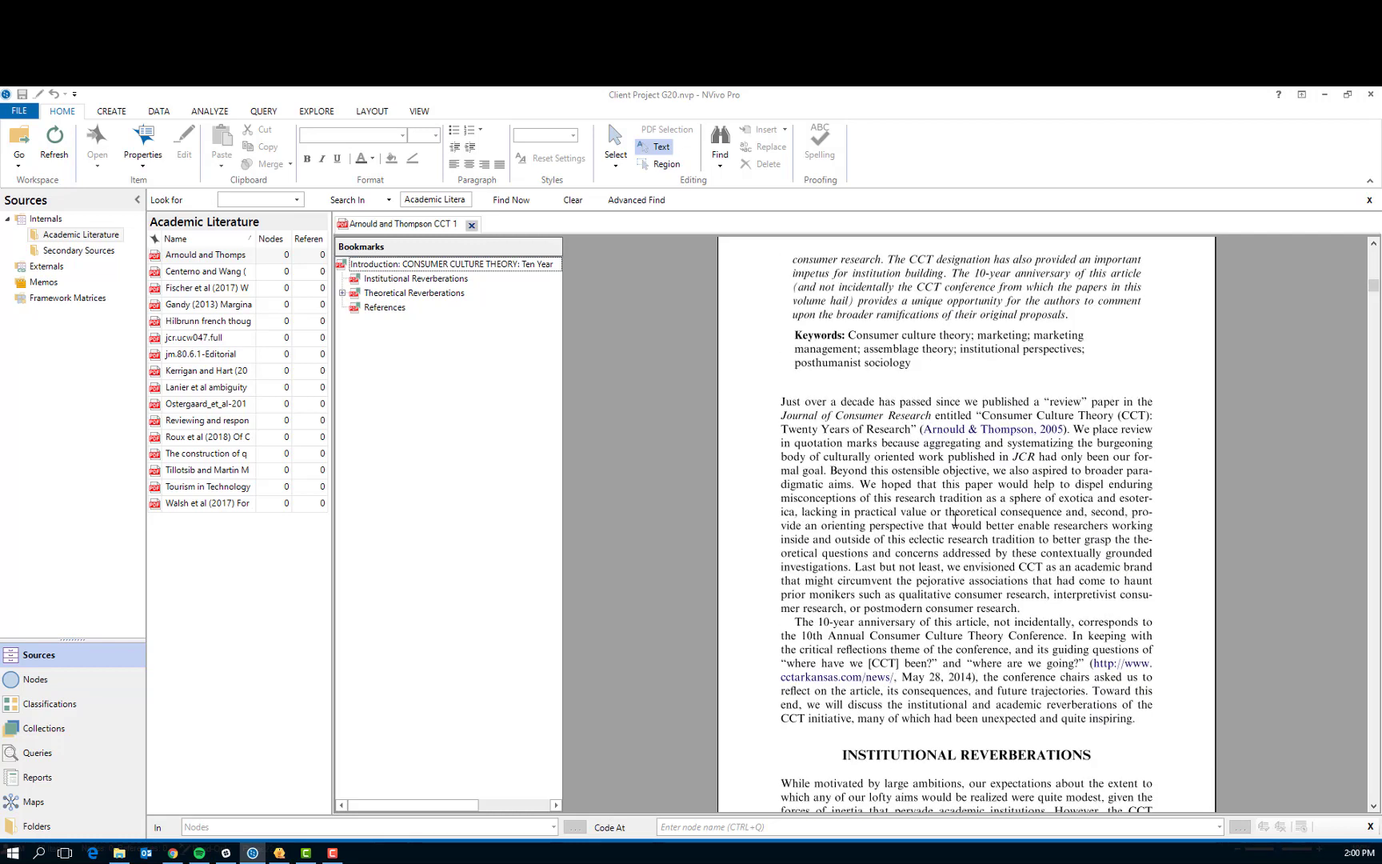
pyautogui.click(863, 484)
pyautogui.moveTo(863, 484); pyautogui.dragTo(853, 570)
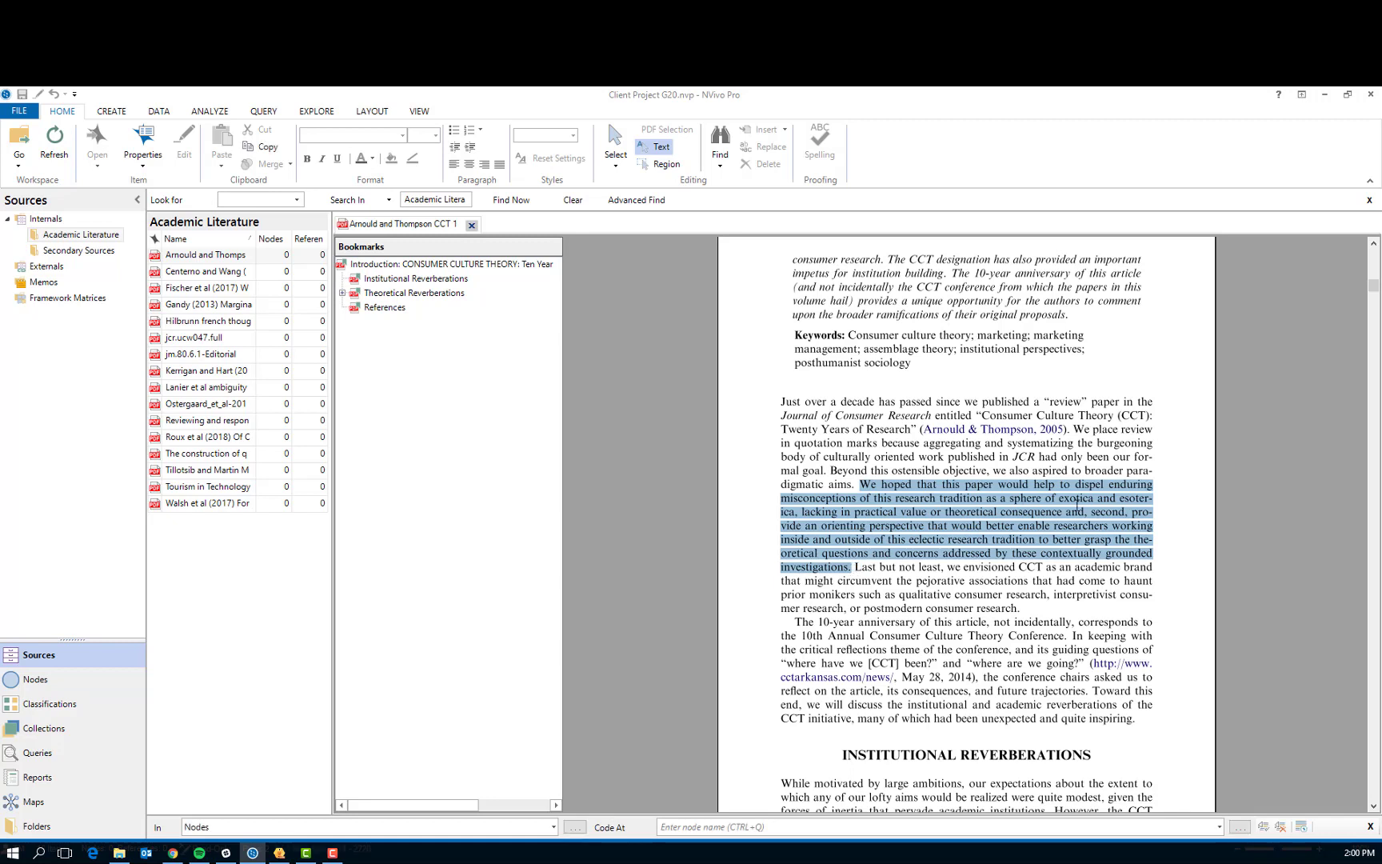
pyautogui.rightClick(920, 534)
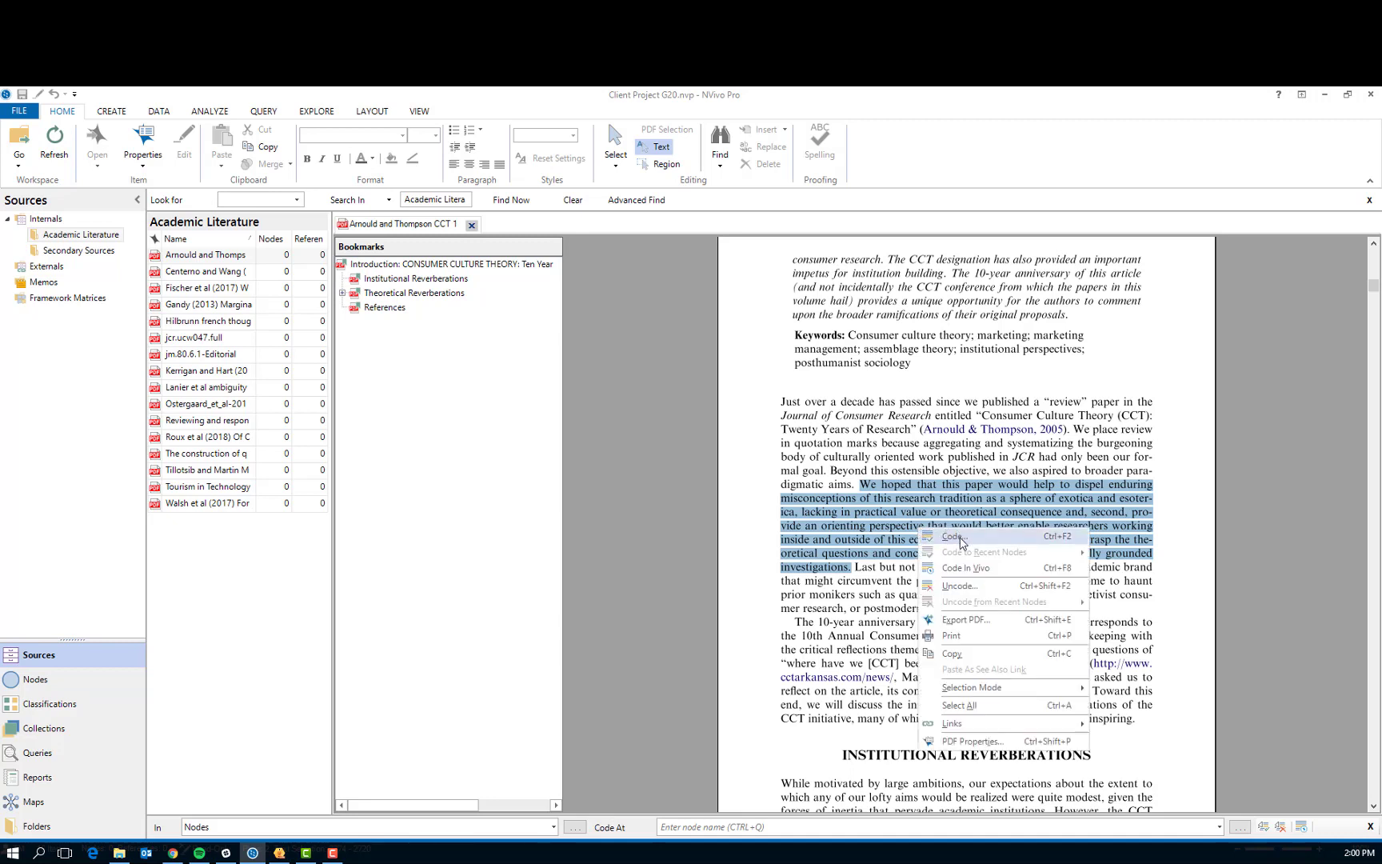
pyautogui.click(960, 537)
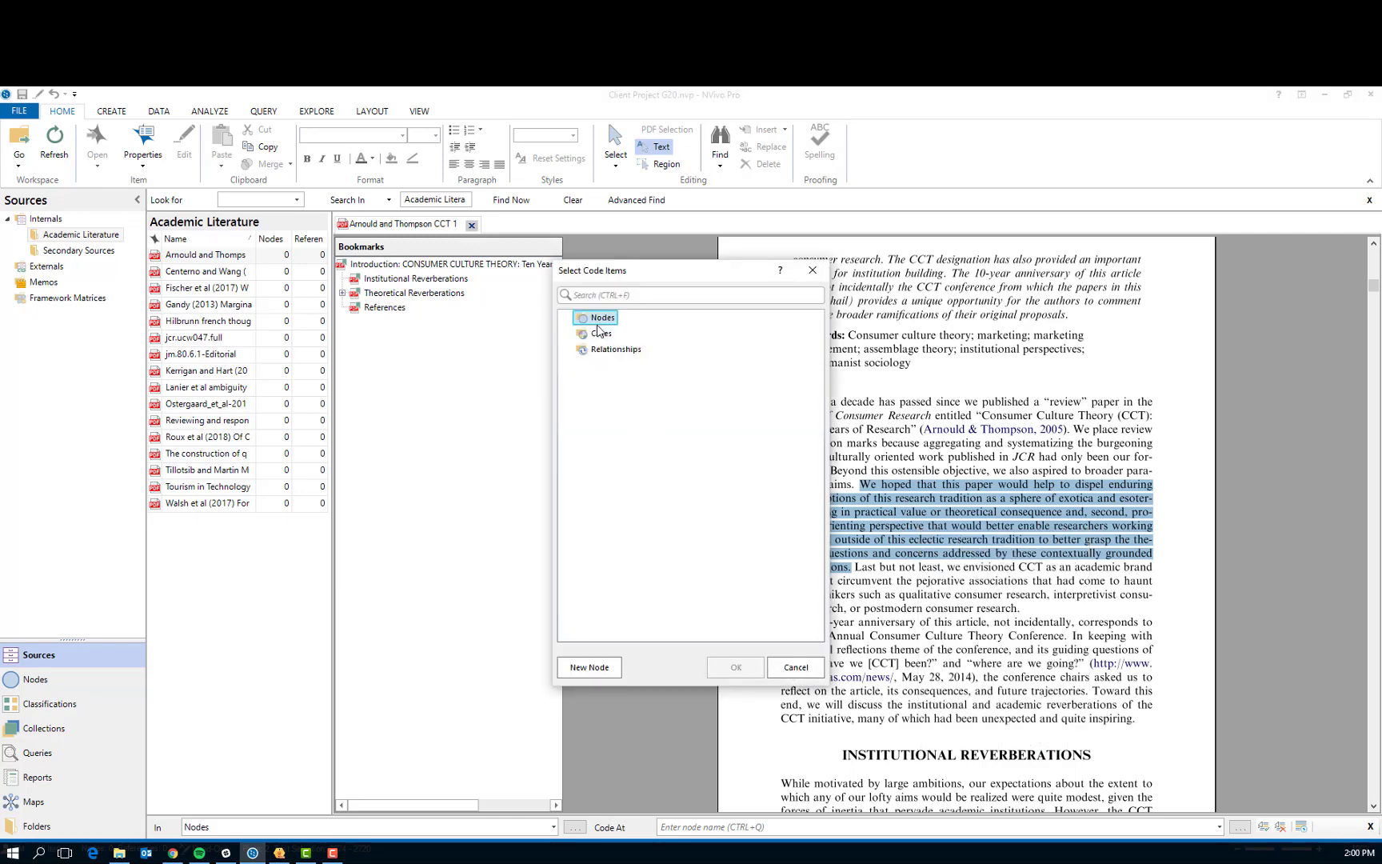
pyautogui.click(590, 669)
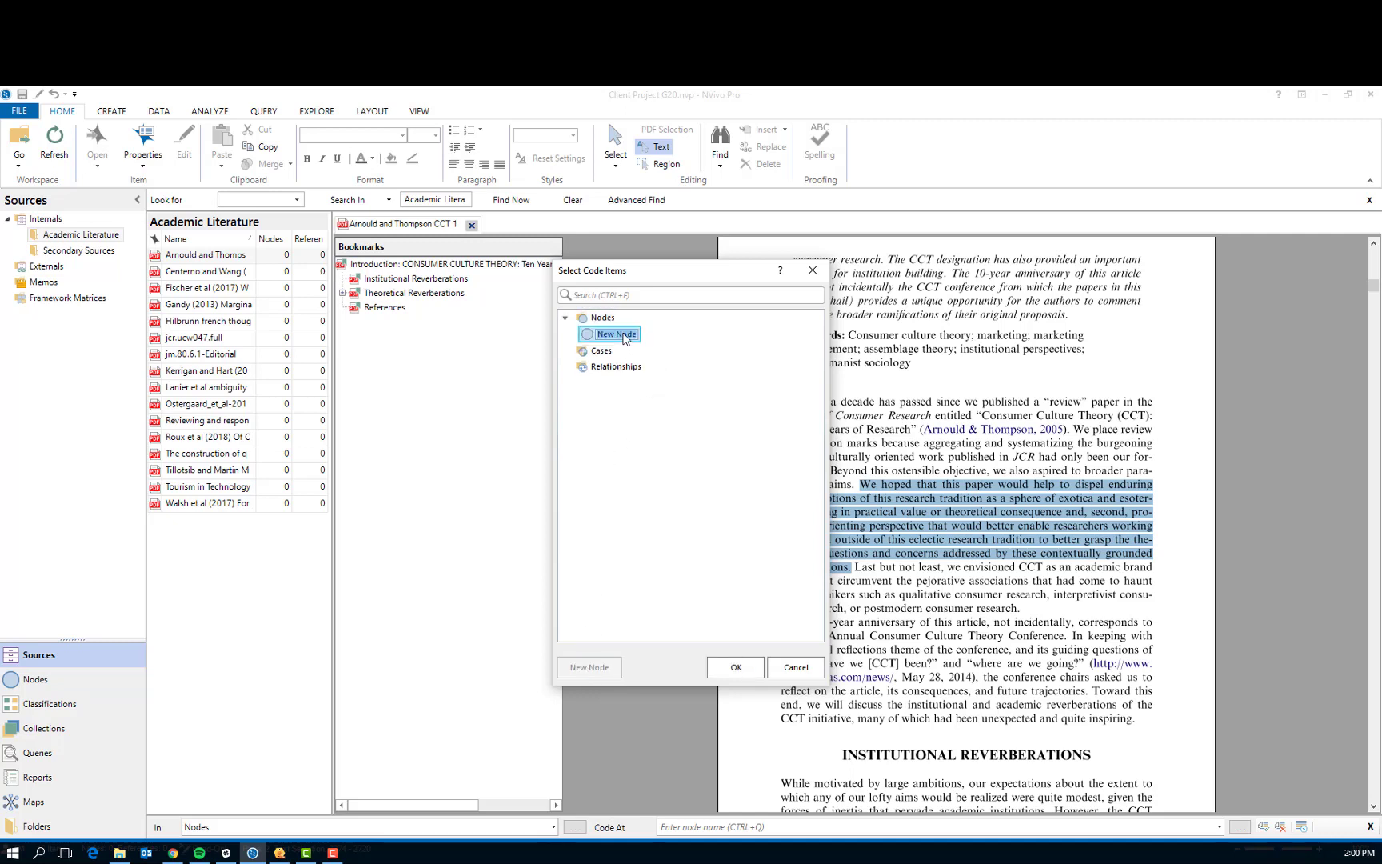
# Name the new node "Simplication" and code the selected sentence to it
pyautogui.write('SImplifi')
pyautogui.write('cation')
pyautogui.click(604, 333)
pyautogui.press('BackSpace')
pyautogui.write('i')
pyautogui.press('BackSpace')
pyautogui.press('BackSpace')
pyautogui.press('BackSpace')
pyautogui.press('BackSpace')
pyautogui.press('BackSpace')
pyautogui.press('BackSpace')
pyautogui.press('Delete')
pyautogui.press('Delete')
pyautogui.press('Delete')
pyautogui.press('Delete')
pyautogui.press('Delete')
pyautogui.press('Delete')
pyautogui.press('BackSpace')
pyautogui.write('implication')
pyautogui.click(736, 669)
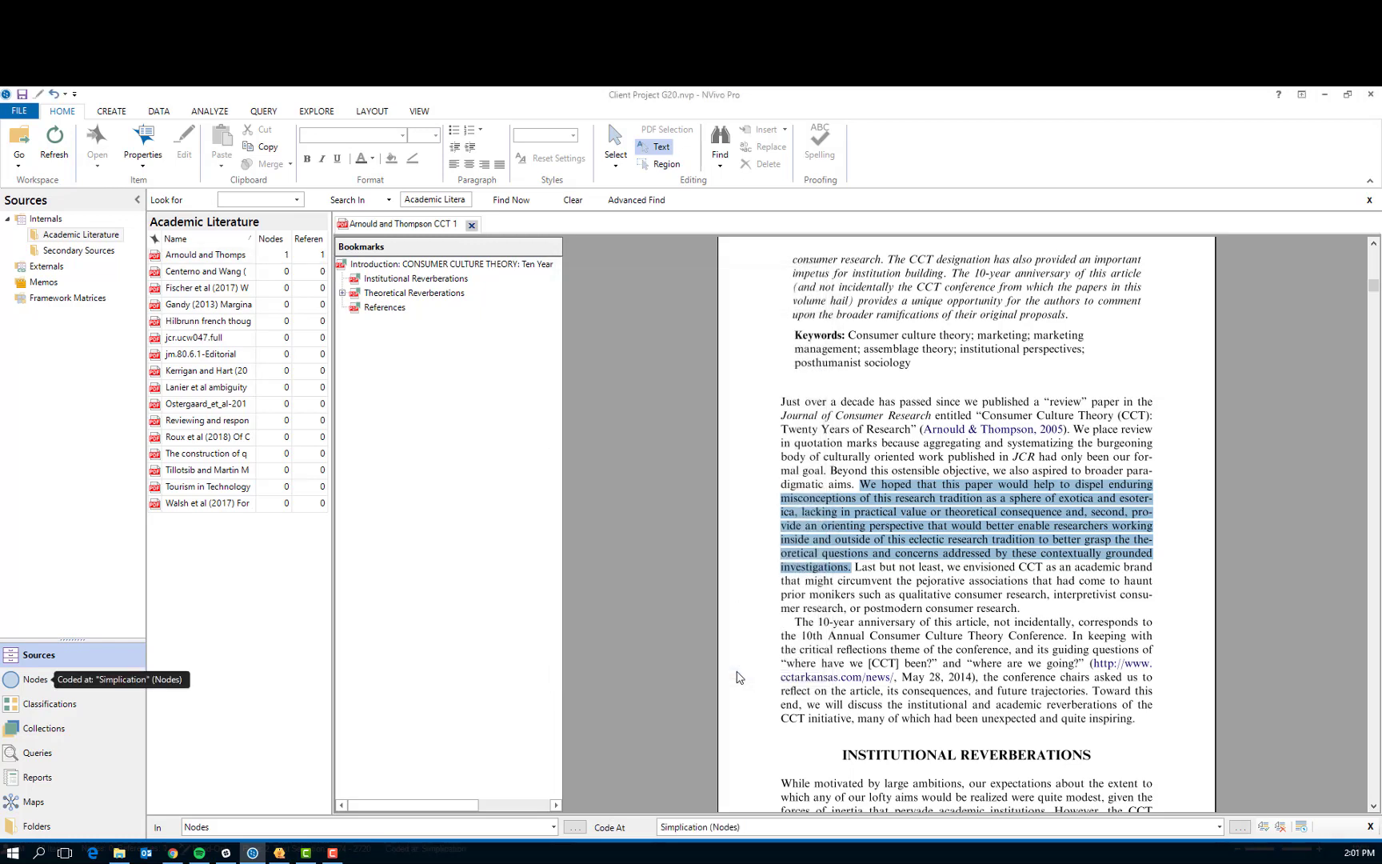
# Code the page 3 sentence beginning "First and foremost, we never anticipated" to a new node named "Framing"
pyautogui.scroll(-6, 812, 600)
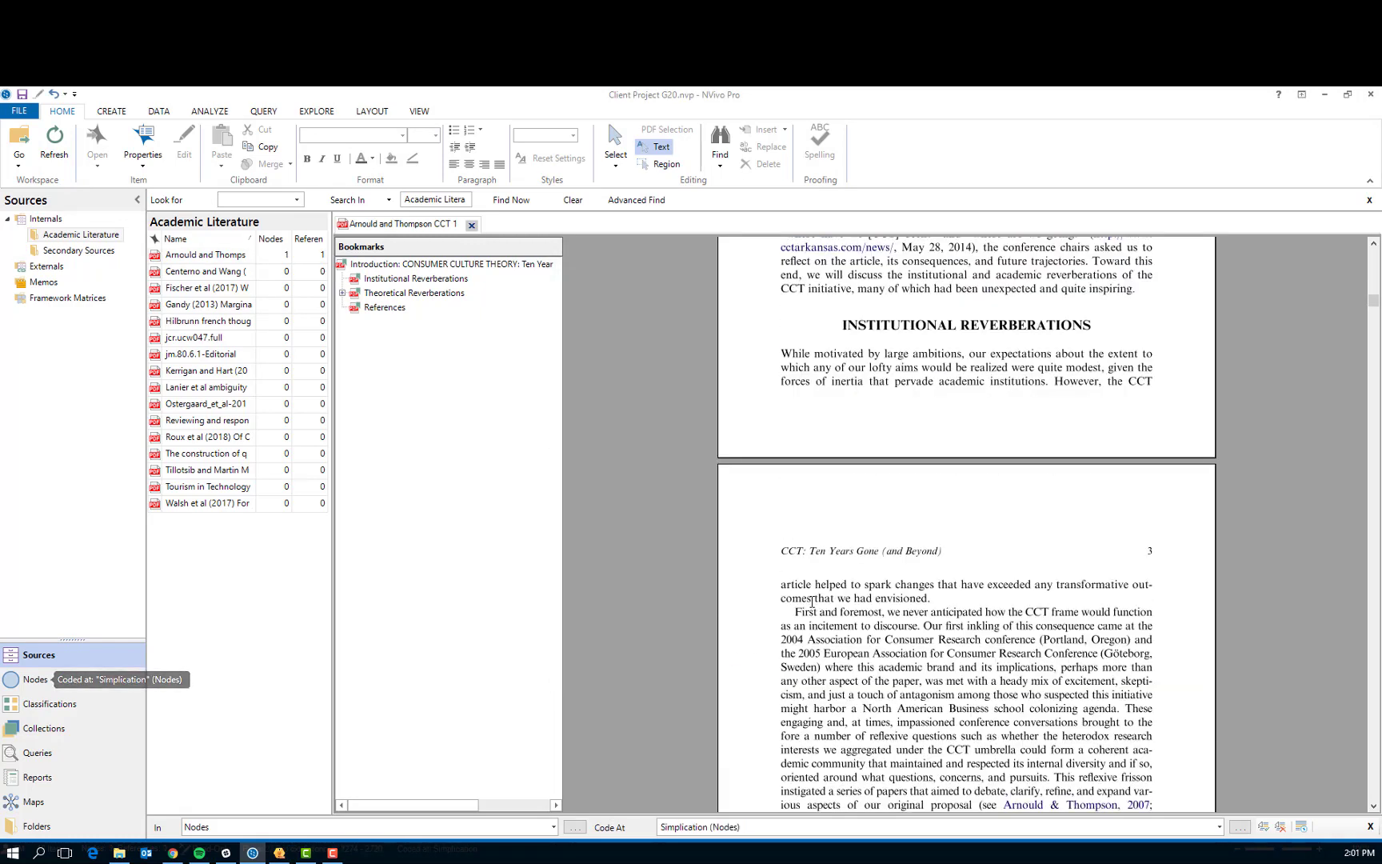
pyautogui.scroll(-2, 812, 601)
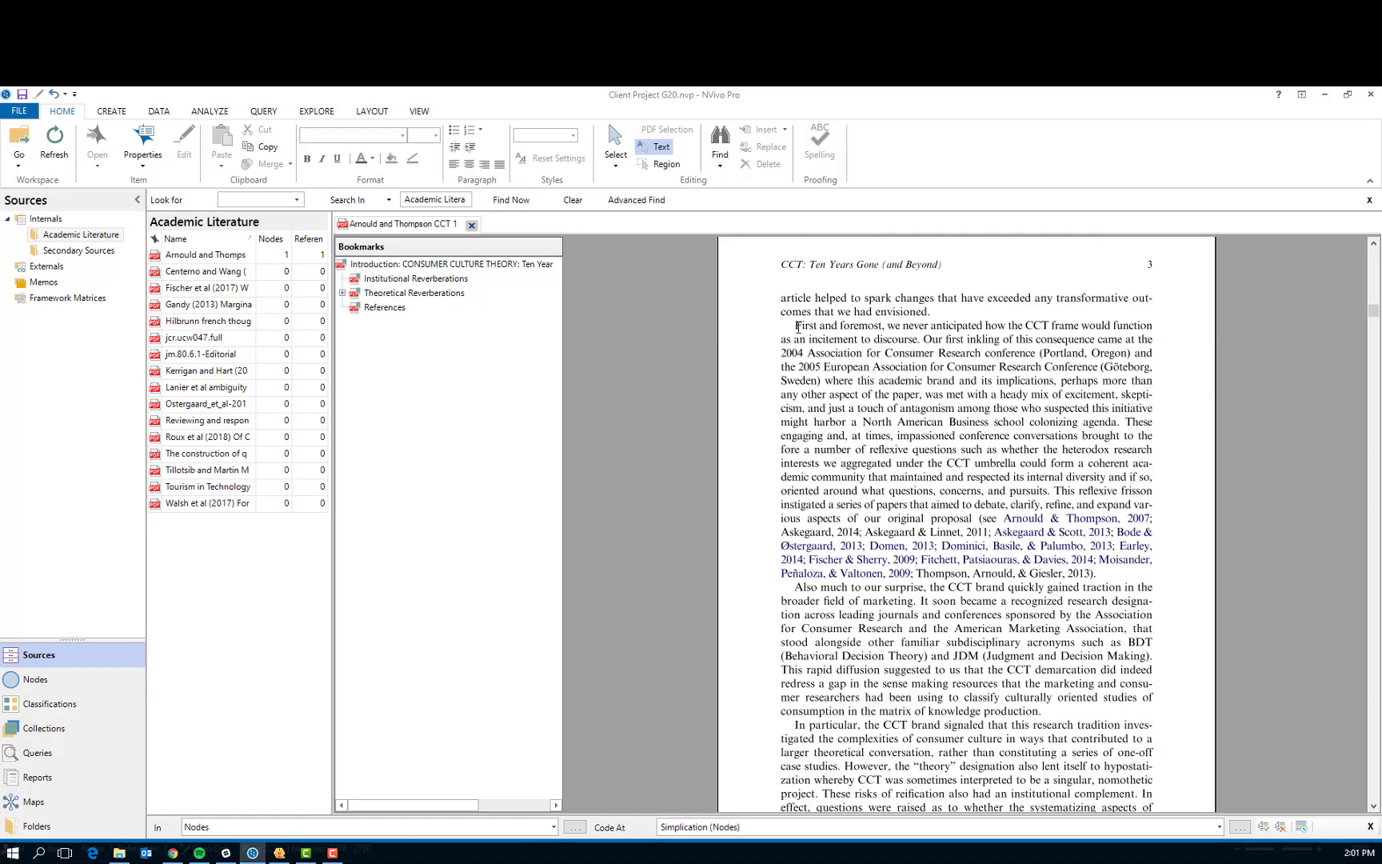
pyautogui.moveTo(797, 326); pyautogui.dragTo(922, 339)
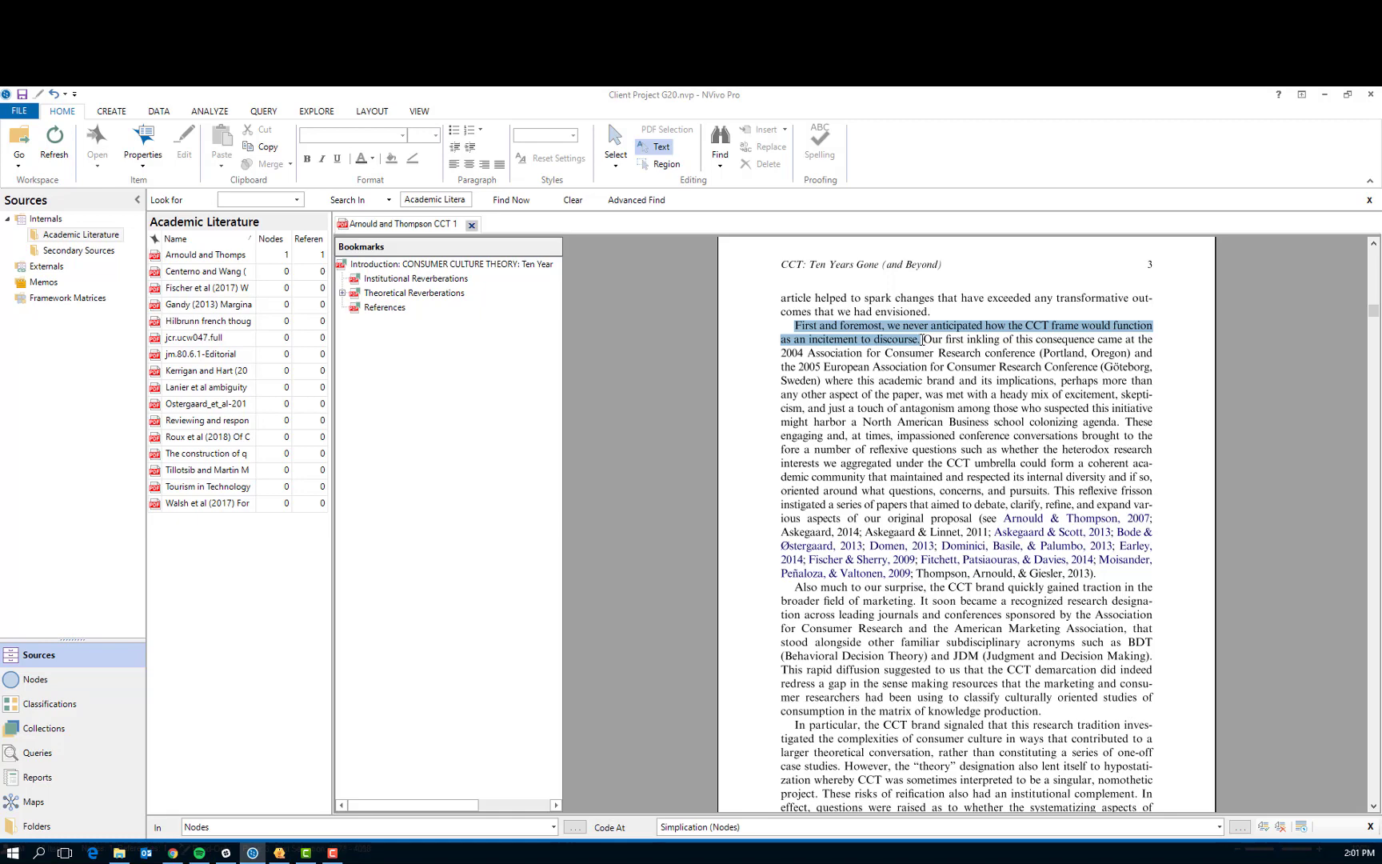
pyautogui.rightClick(886, 340)
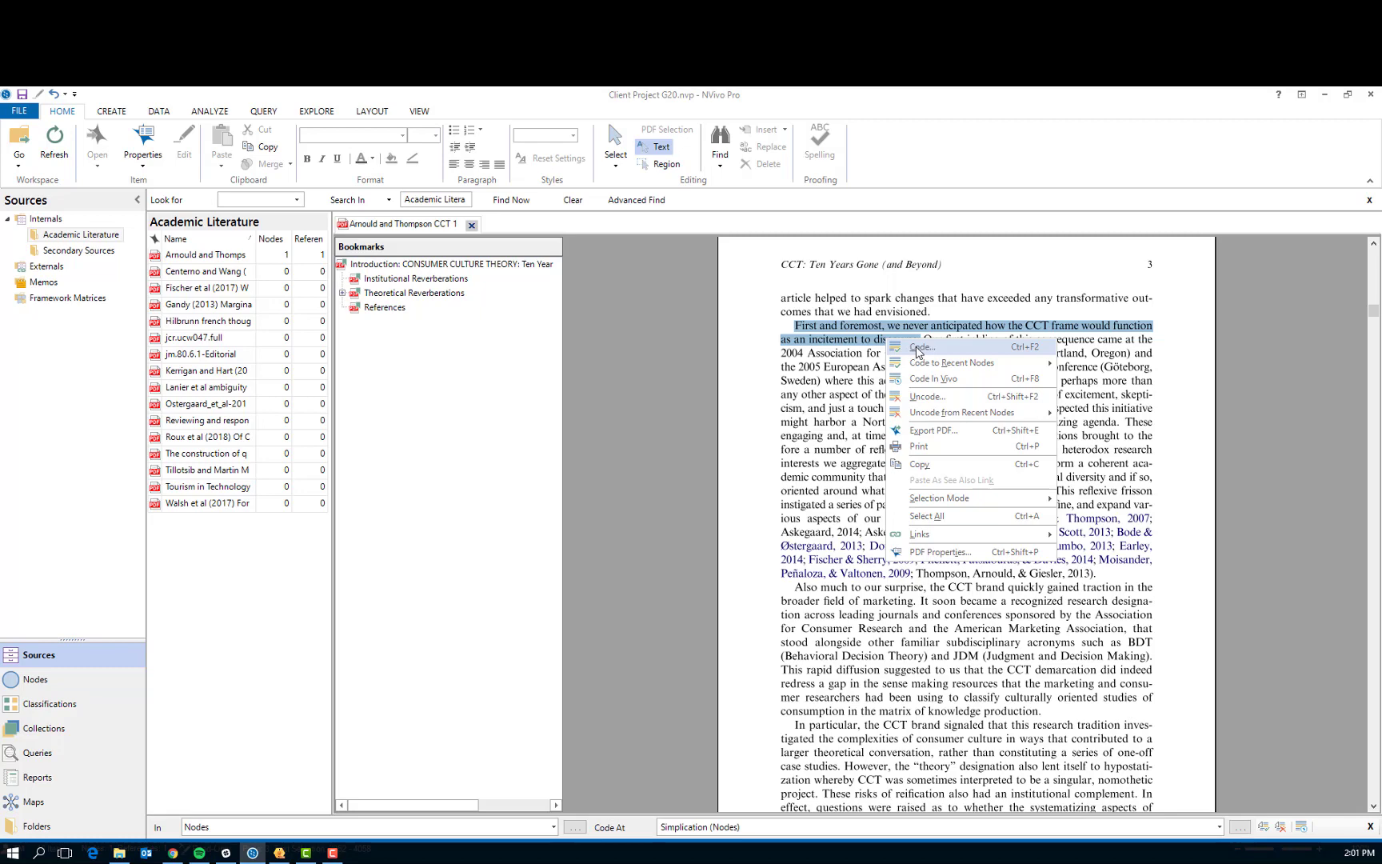
pyautogui.click(918, 349)
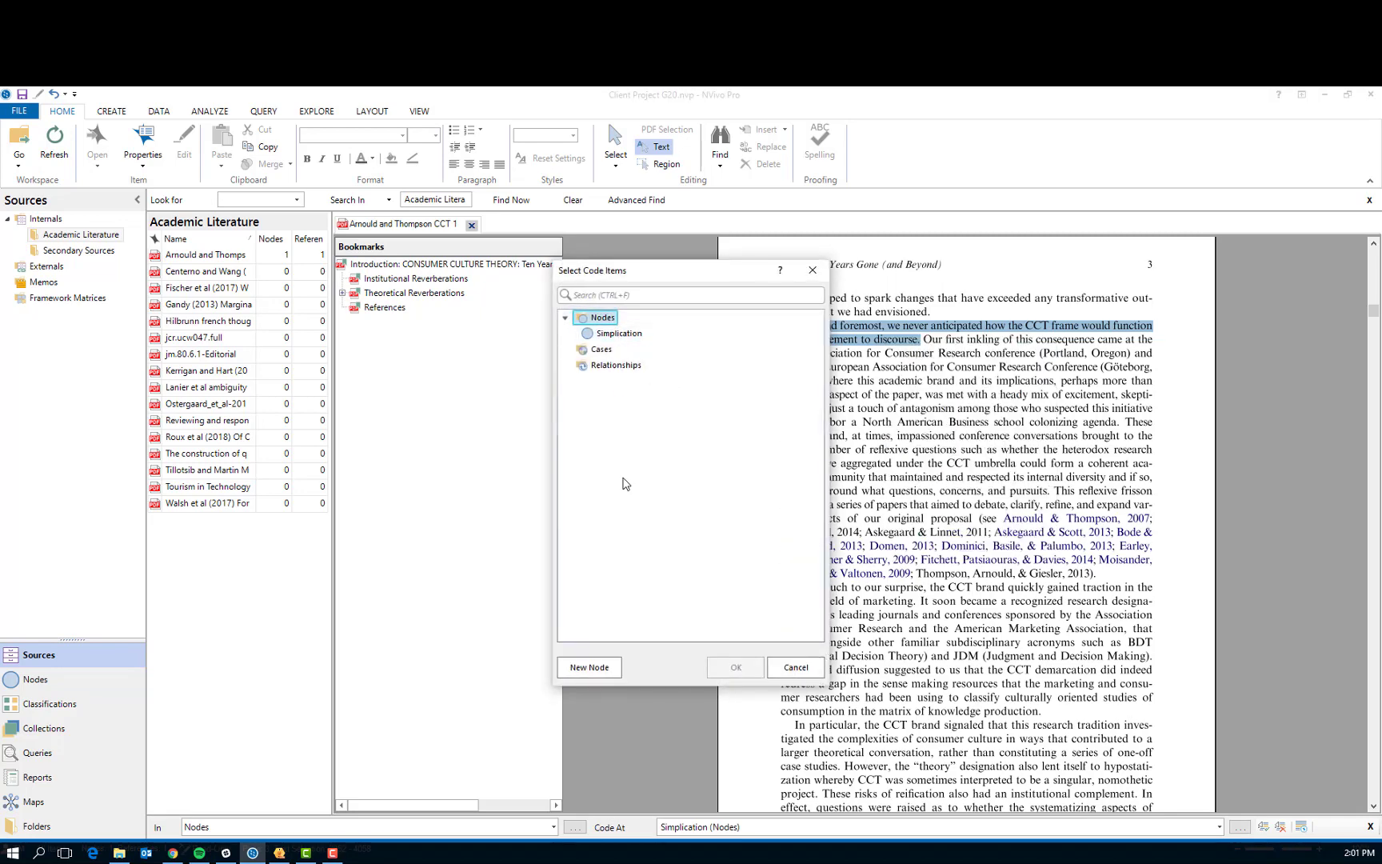
pyautogui.click(603, 669)
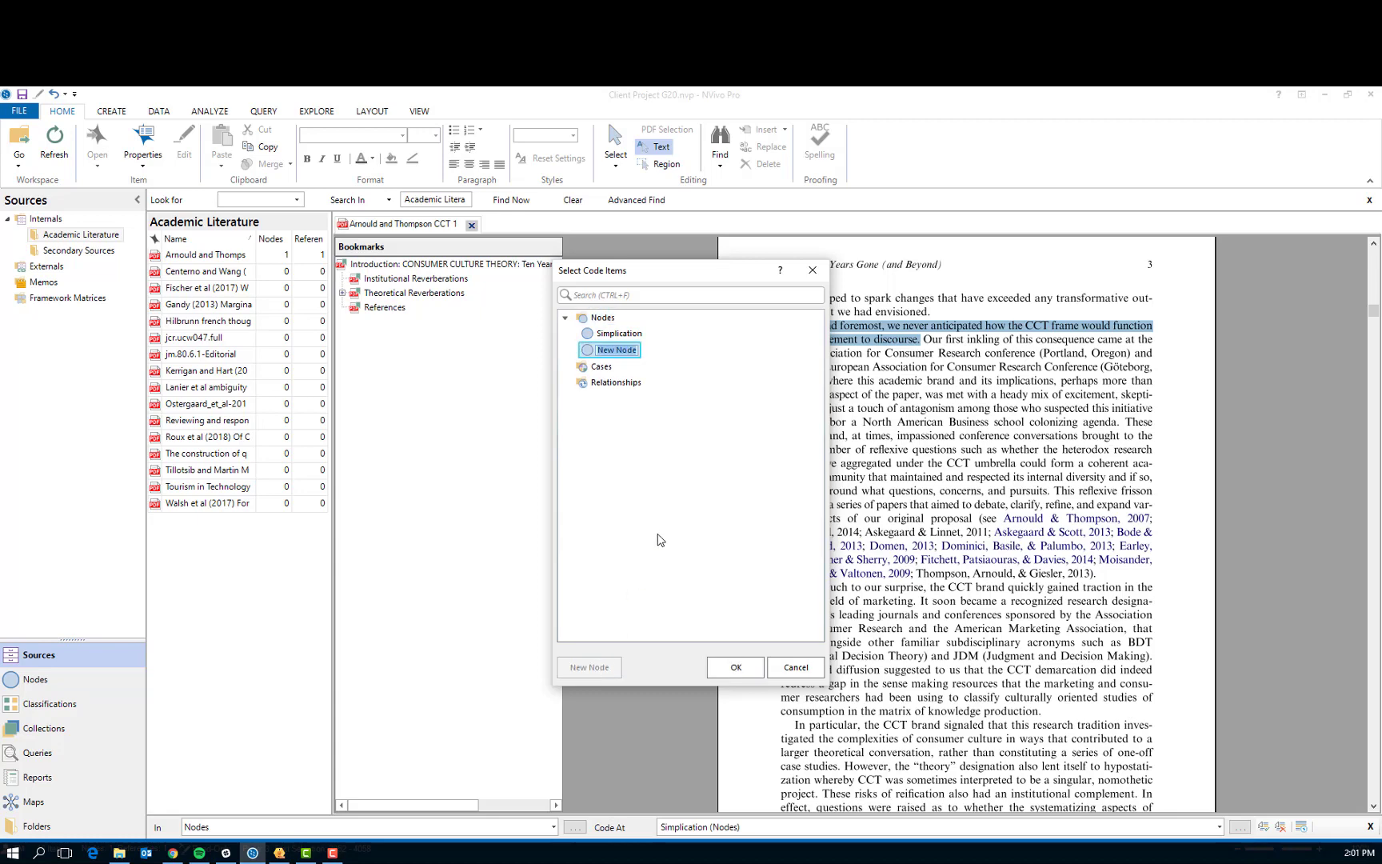
pyautogui.write('Framing')
pyautogui.click(735, 667)
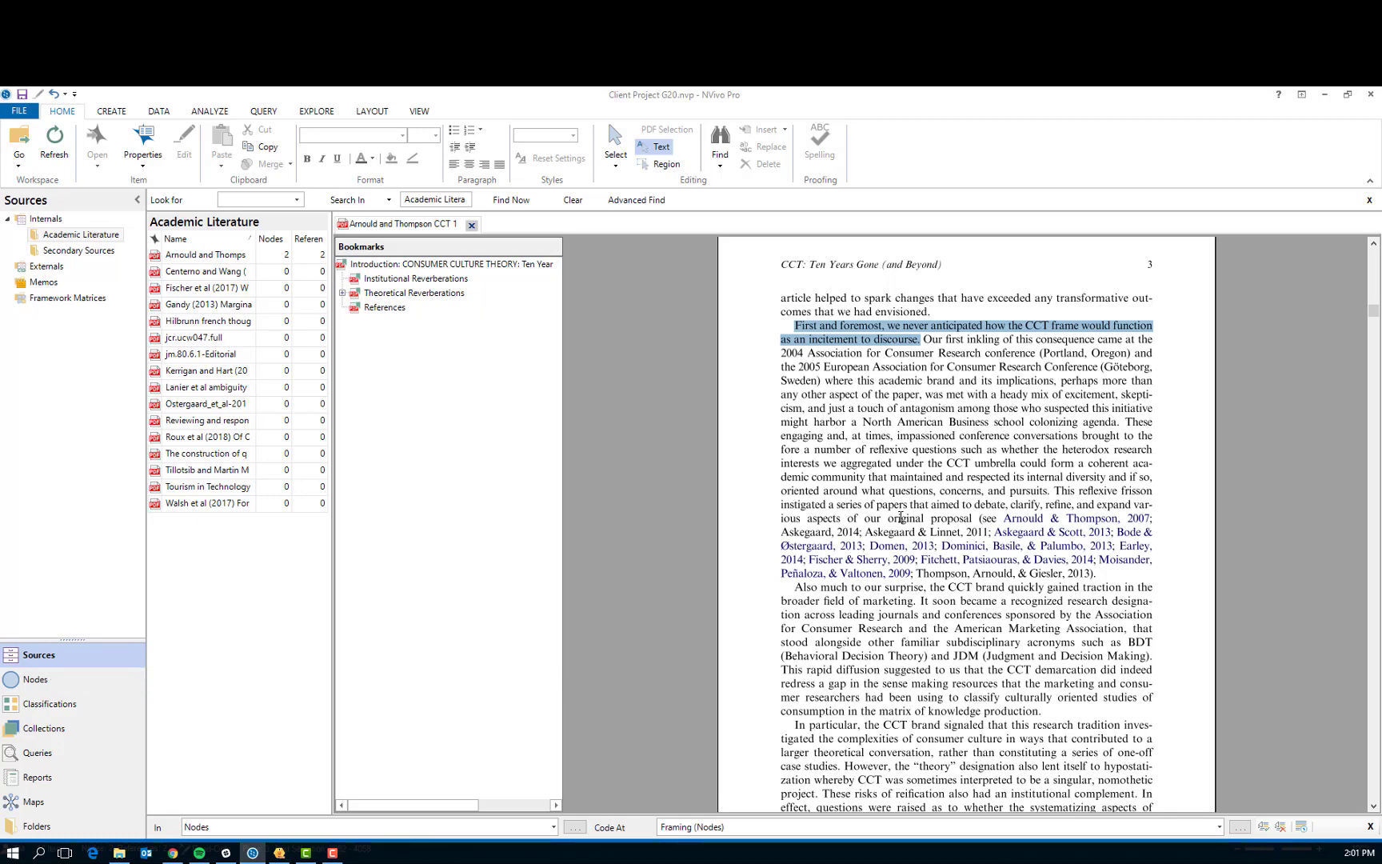
# Open the "Celebrities as human brands" article and code its introduction sentence beginning "Human brand identities can take place" to the existing Simplication node
pyautogui.scroll(-5, 900, 517)
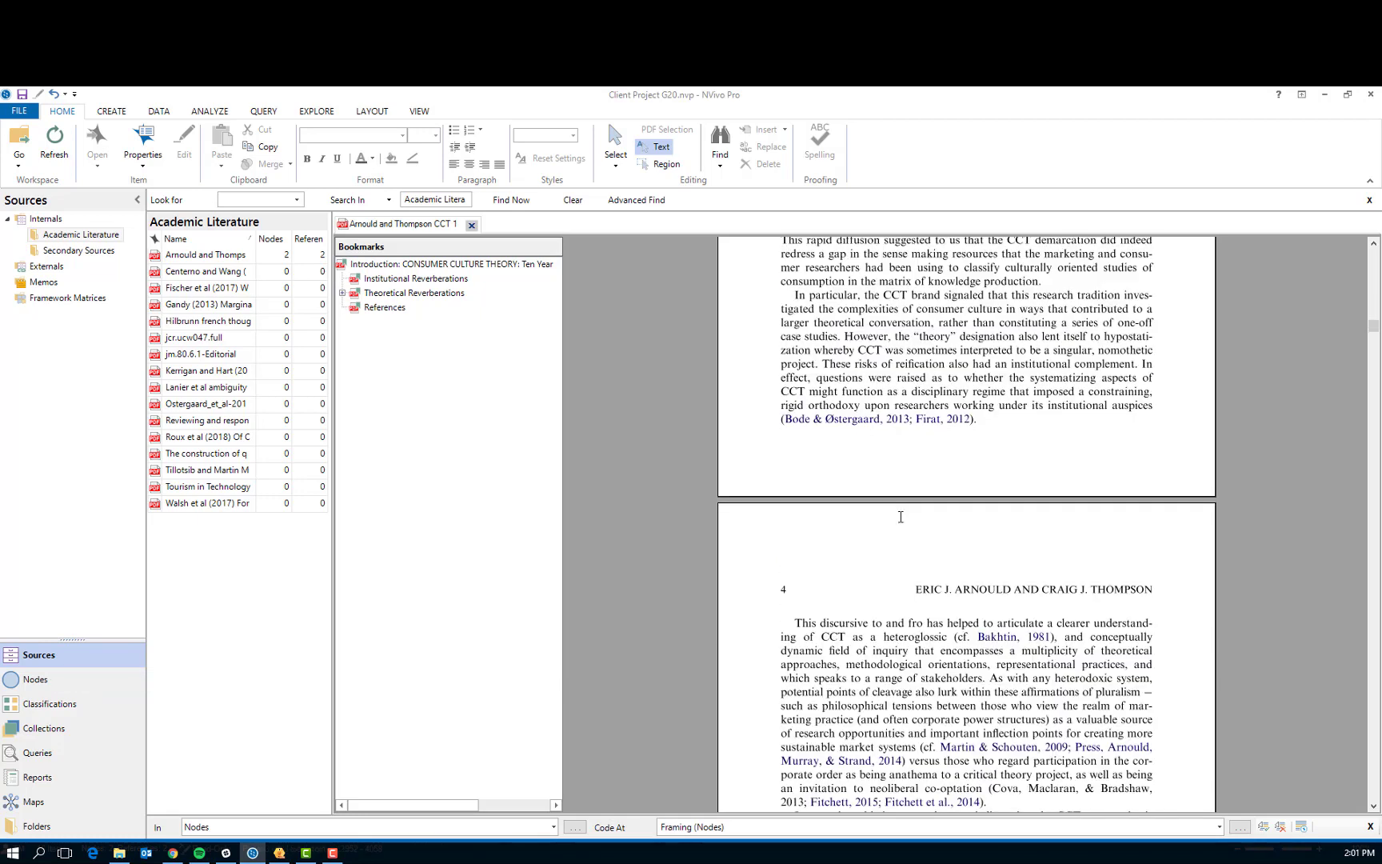
pyautogui.doubleClick(224, 273)
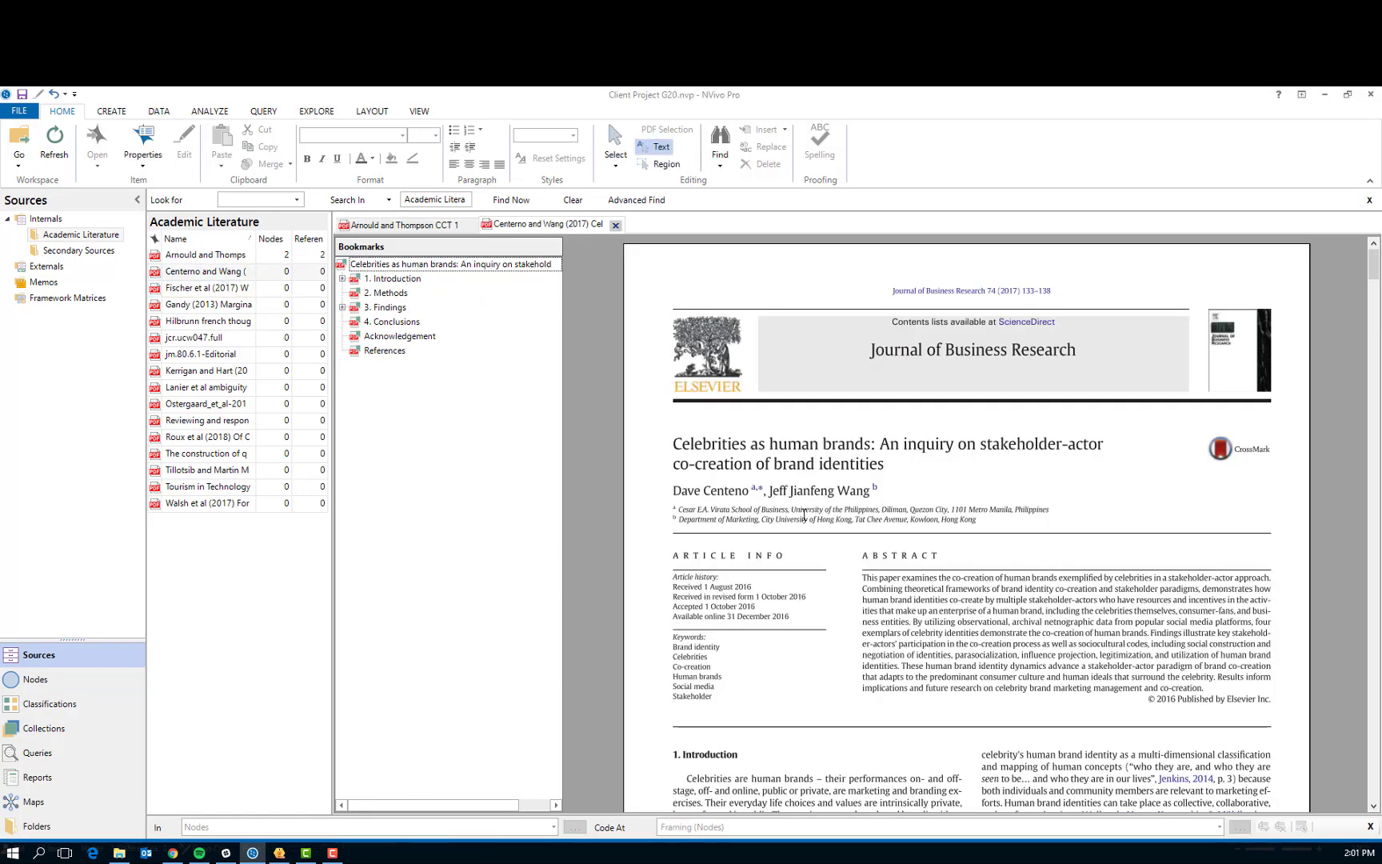
pyautogui.scroll(-6, 804, 515)
pyautogui.scroll(5, 804, 514)
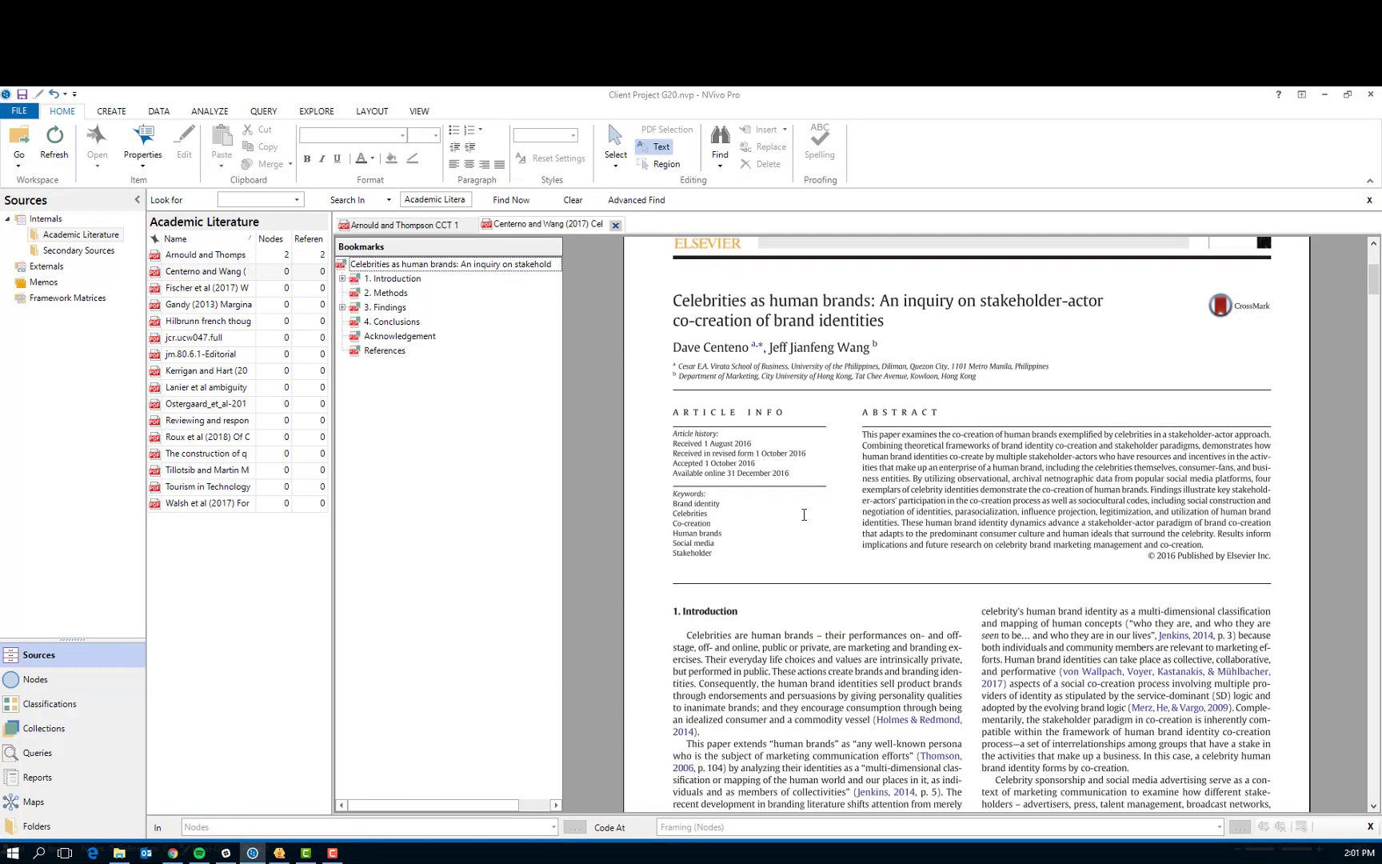
pyautogui.scroll(-1, 804, 515)
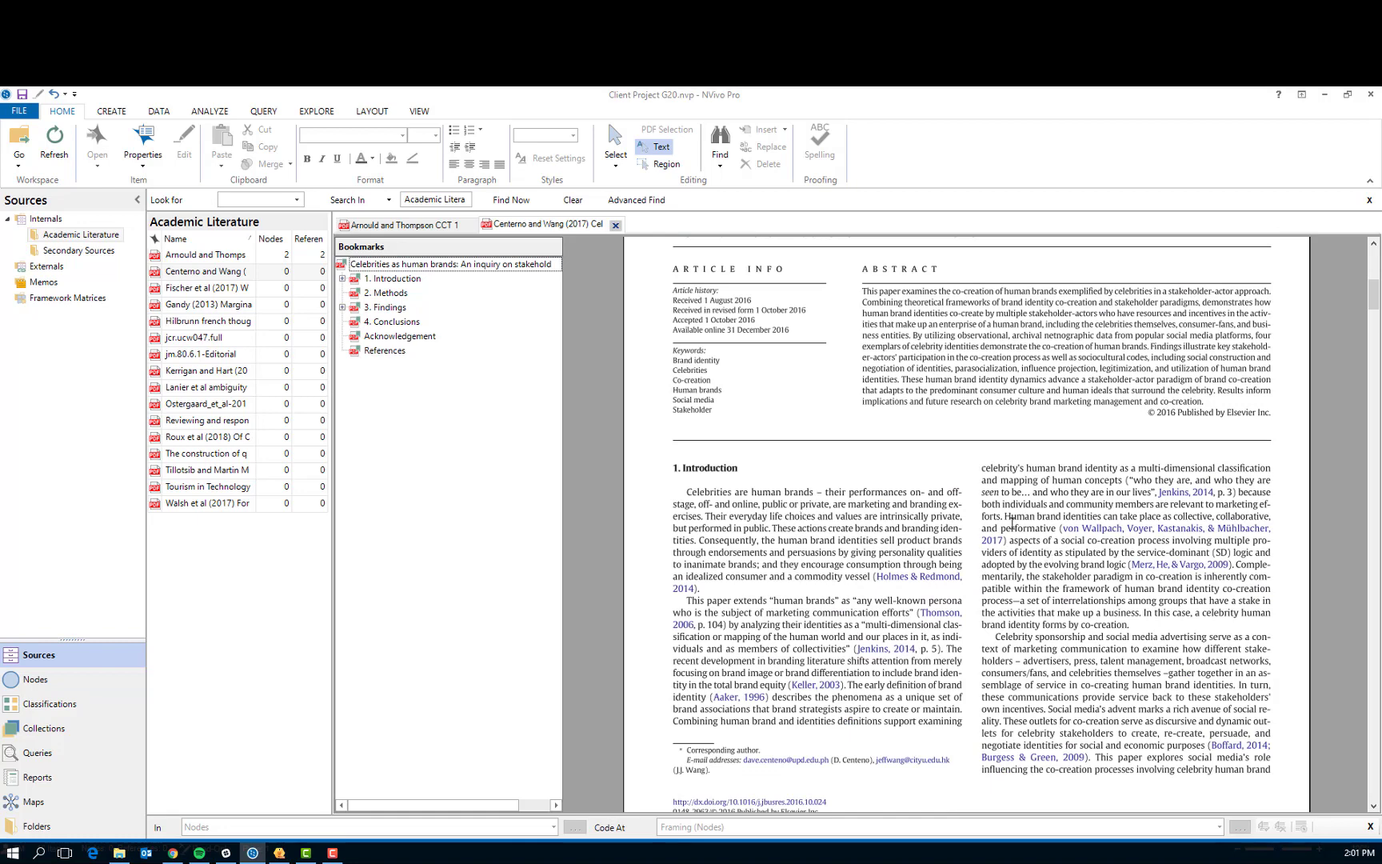
pyautogui.moveTo(1008, 516); pyautogui.dragTo(1236, 566)
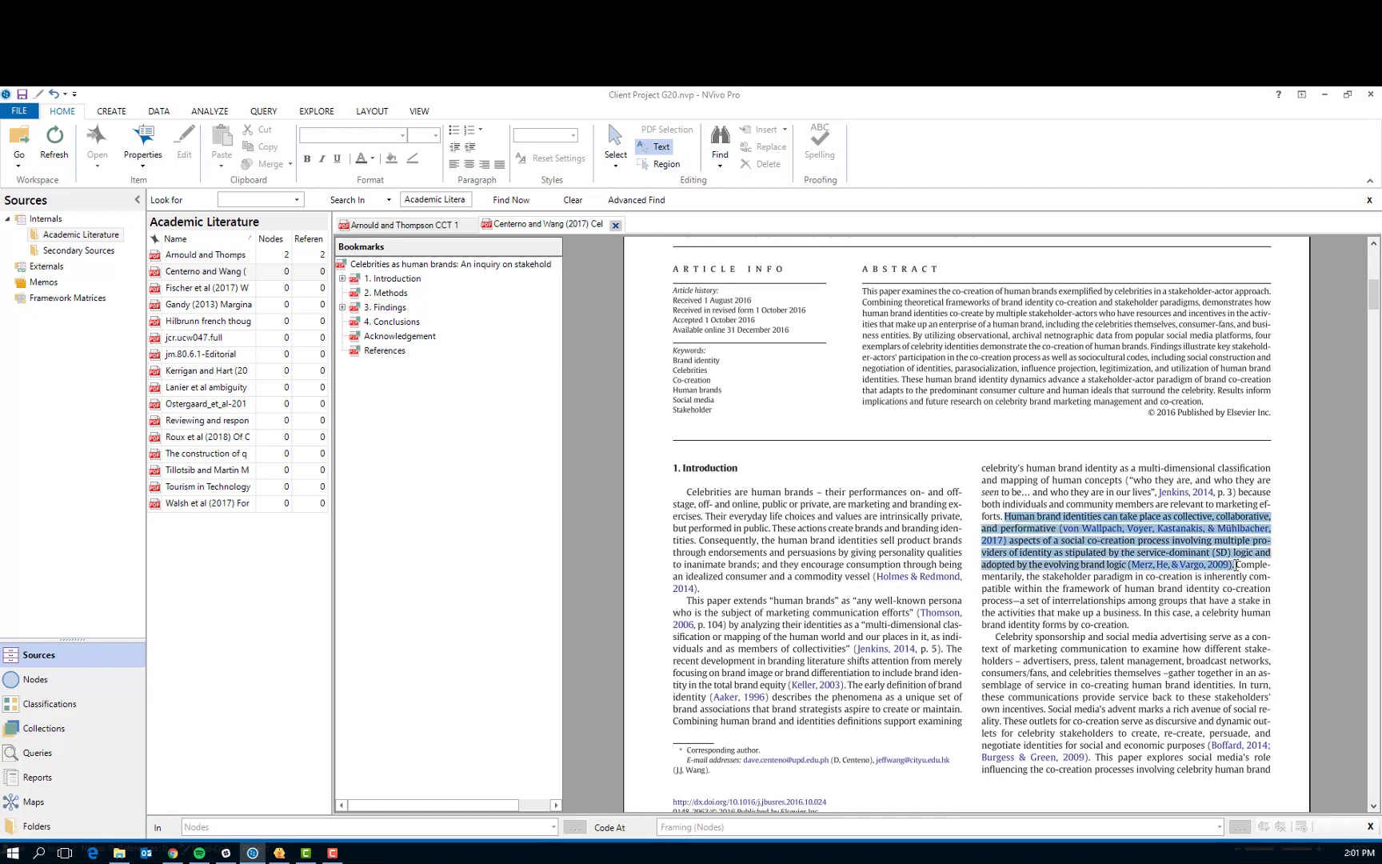
pyautogui.rightClick(1159, 548)
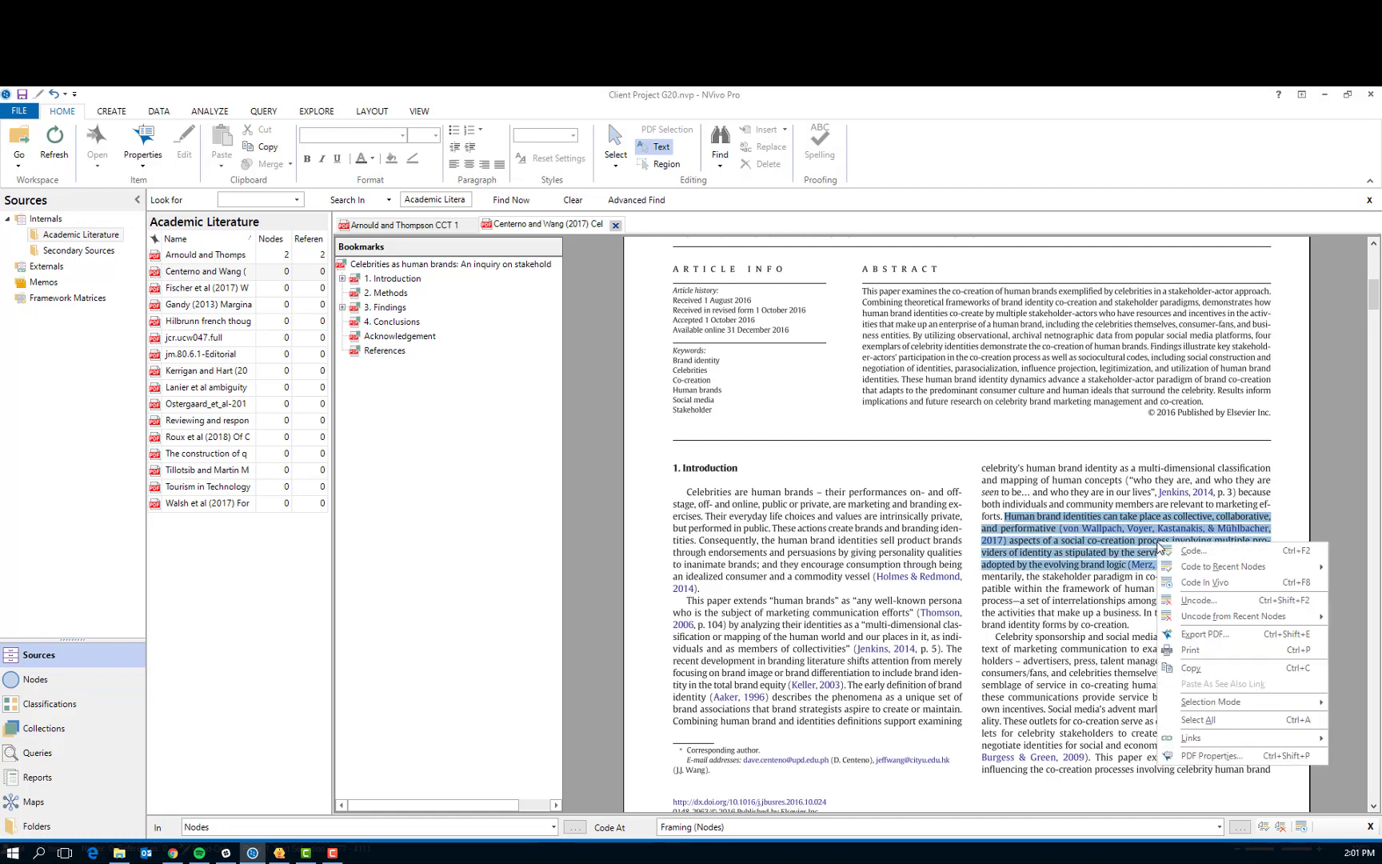
pyautogui.moveTo(1200, 569)
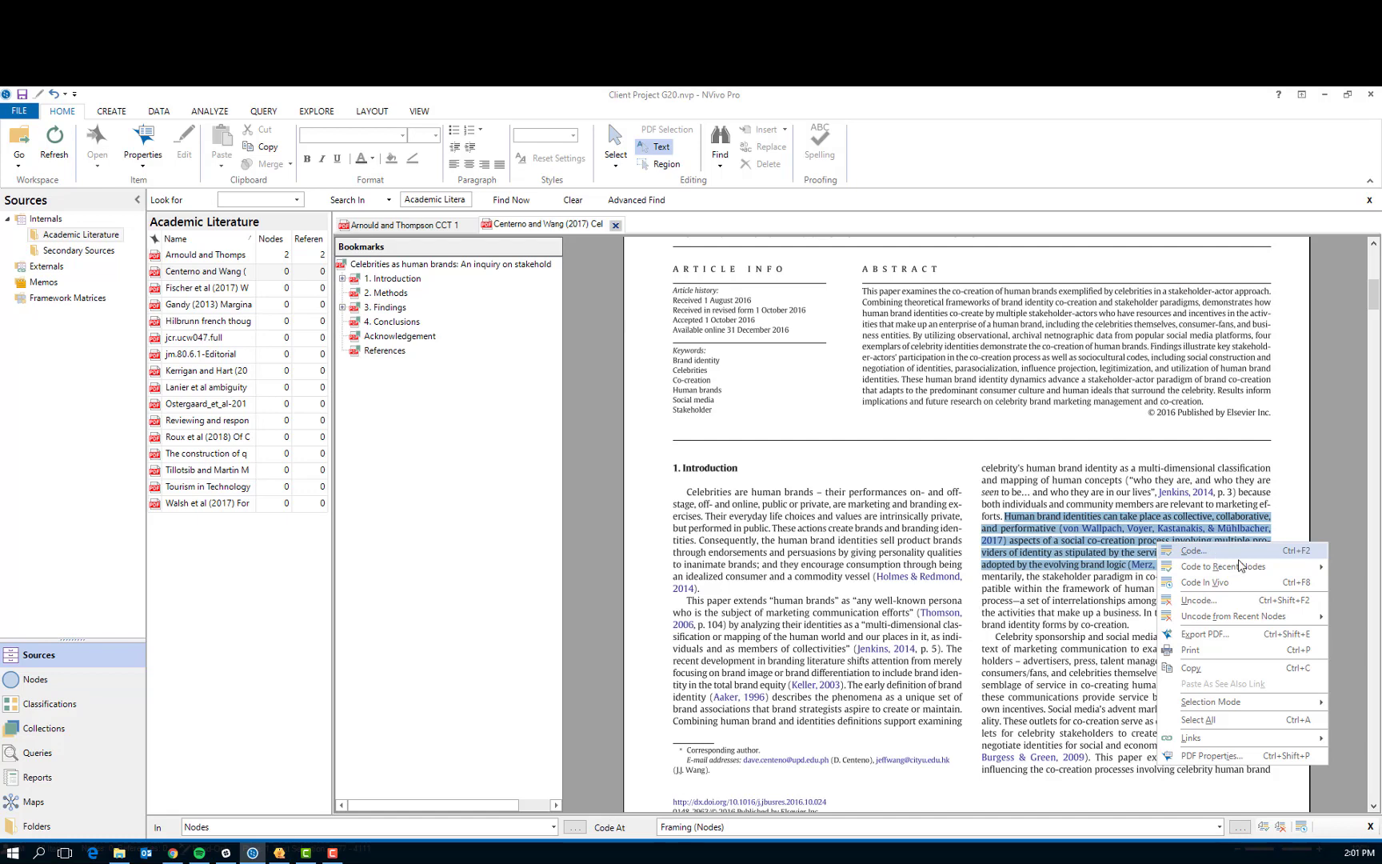
pyautogui.moveTo(1273, 571)
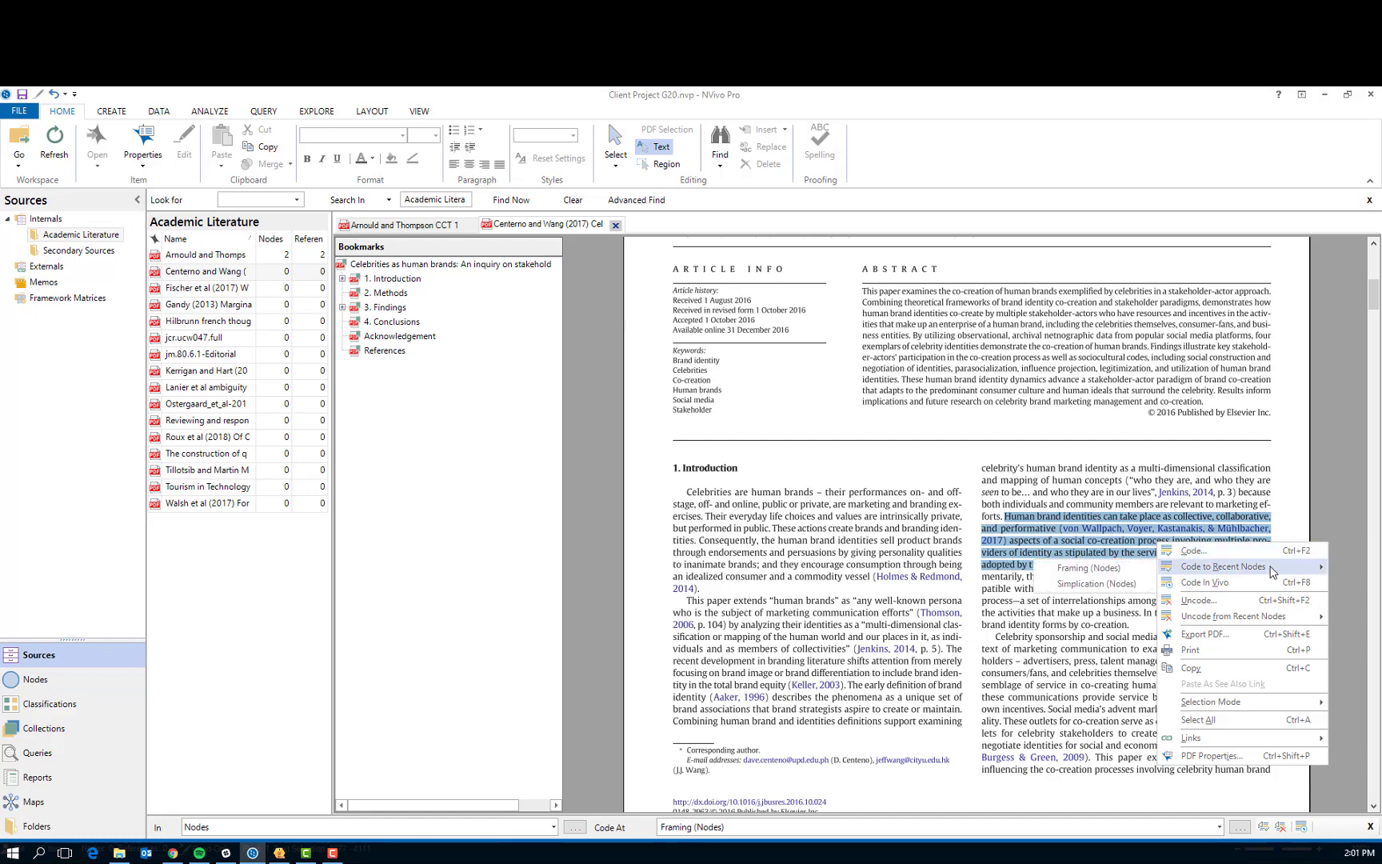
pyautogui.click(1194, 551)
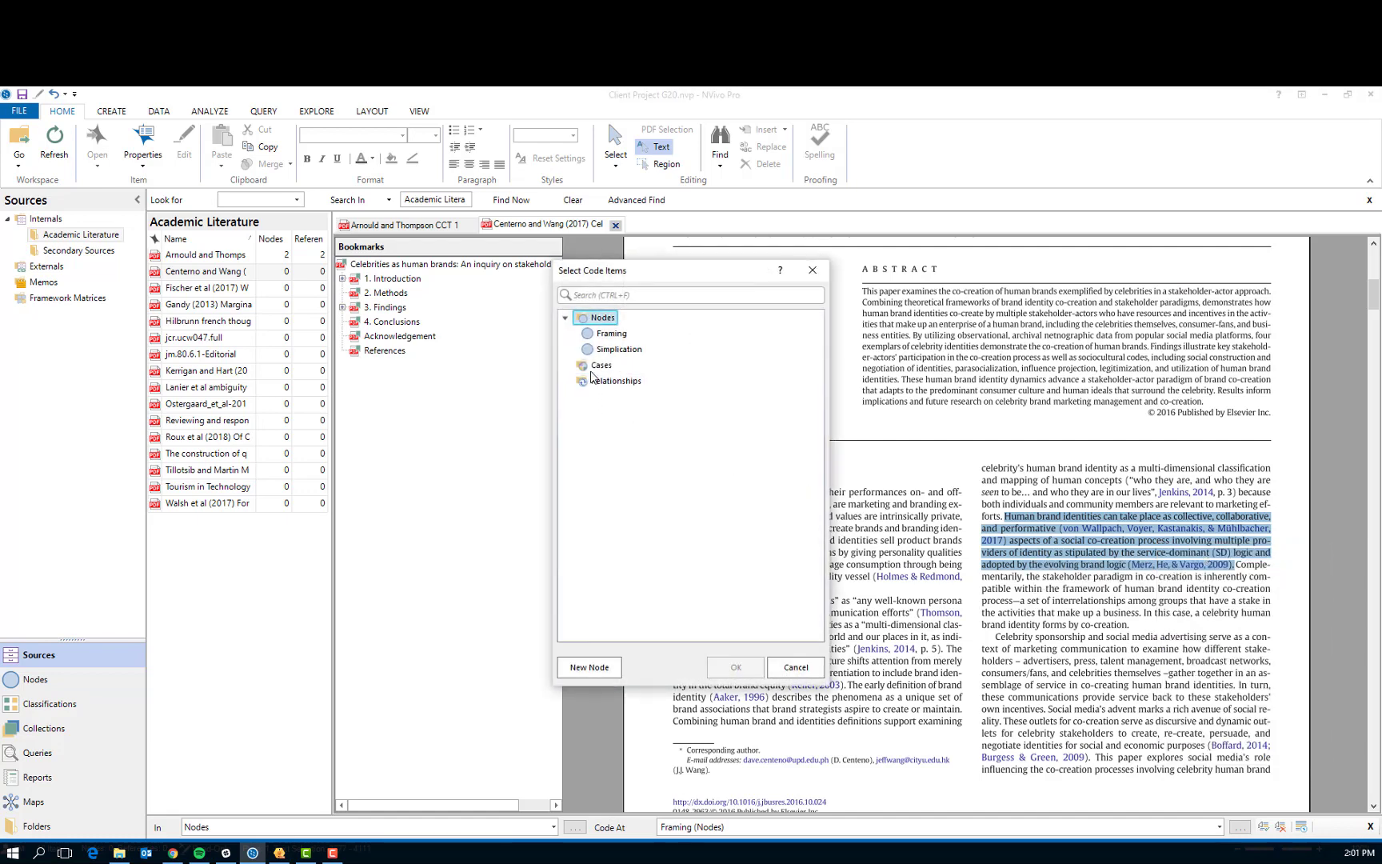
pyautogui.click(612, 352)
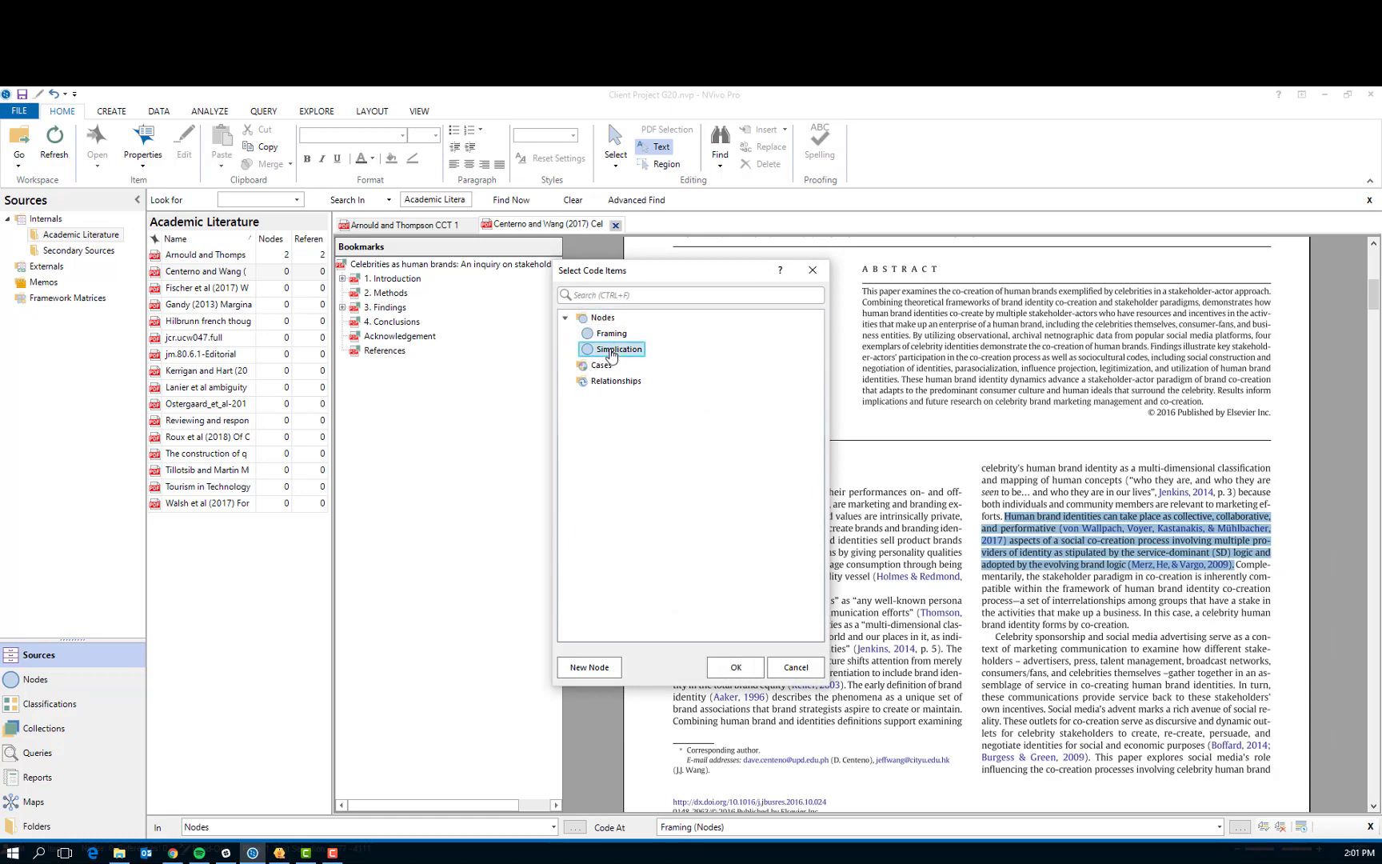
pyautogui.click(732, 669)
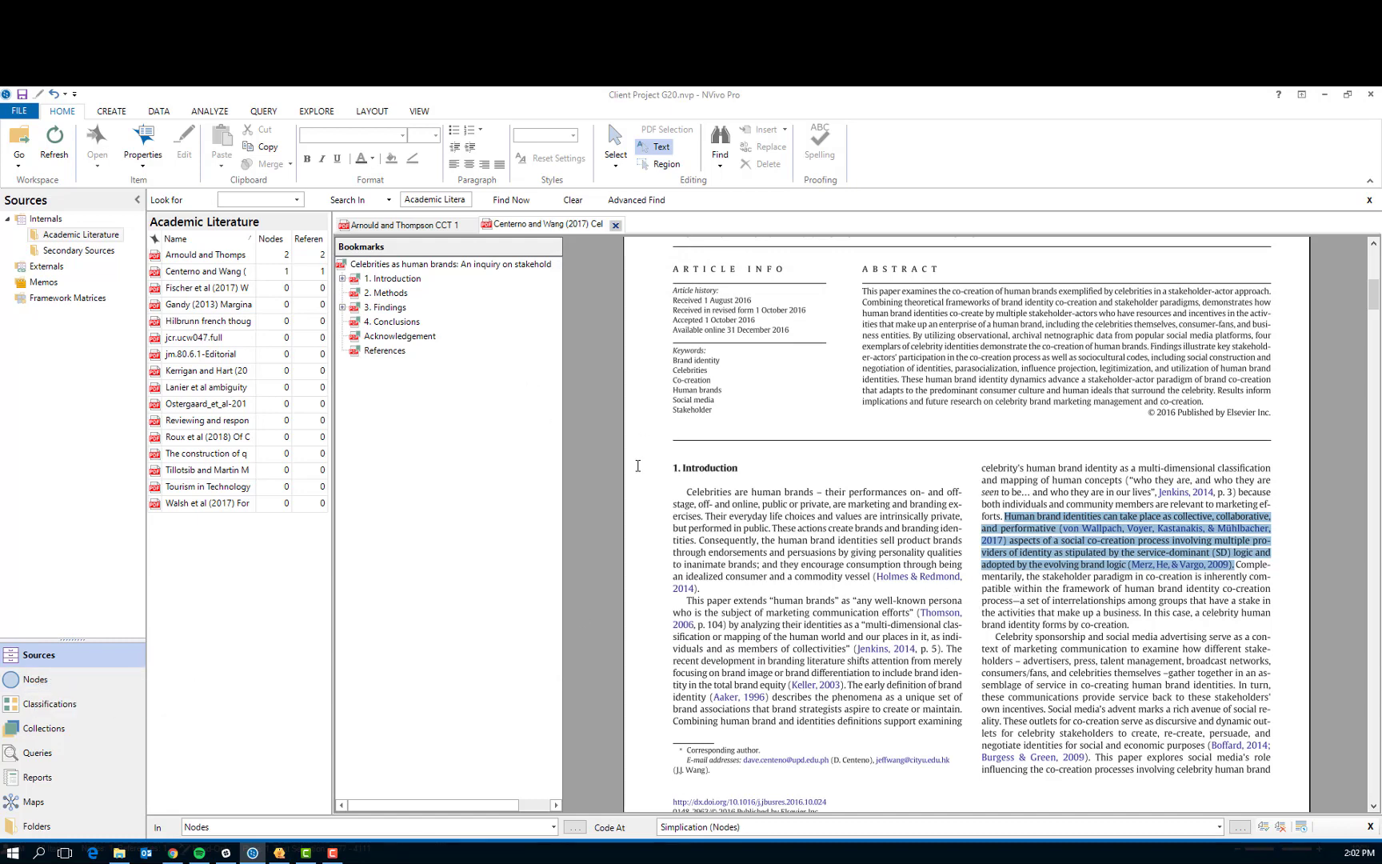
# Code the page 134 paragraph beginning "The present study seeks to understand" to the recent node Framing
pyautogui.scroll(-7, 813, 581)
pyautogui.scroll(2, 813, 580)
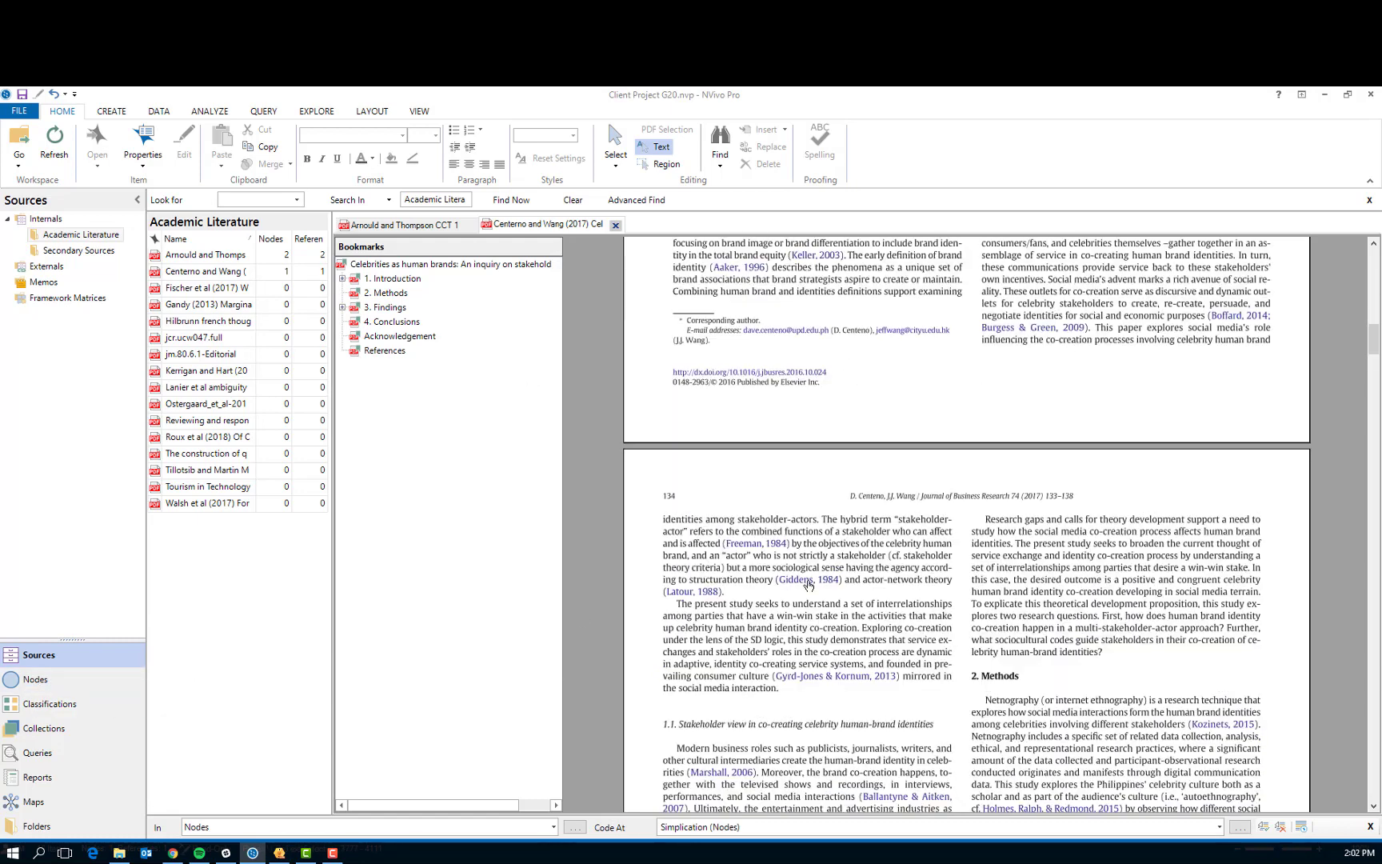
pyautogui.moveTo(679, 604); pyautogui.dragTo(780, 690)
pyautogui.rightClick(734, 636)
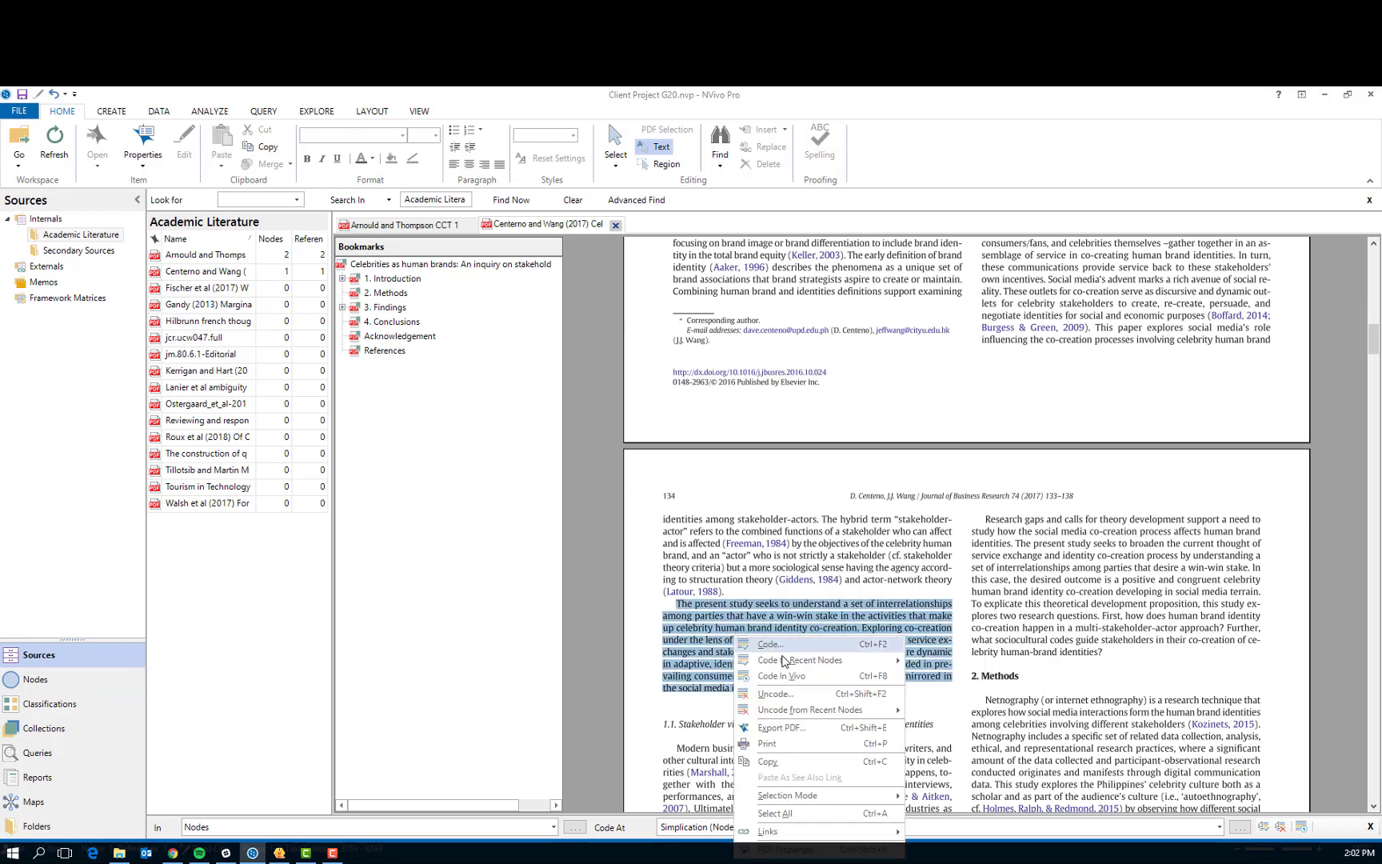
pyautogui.moveTo(786, 661)
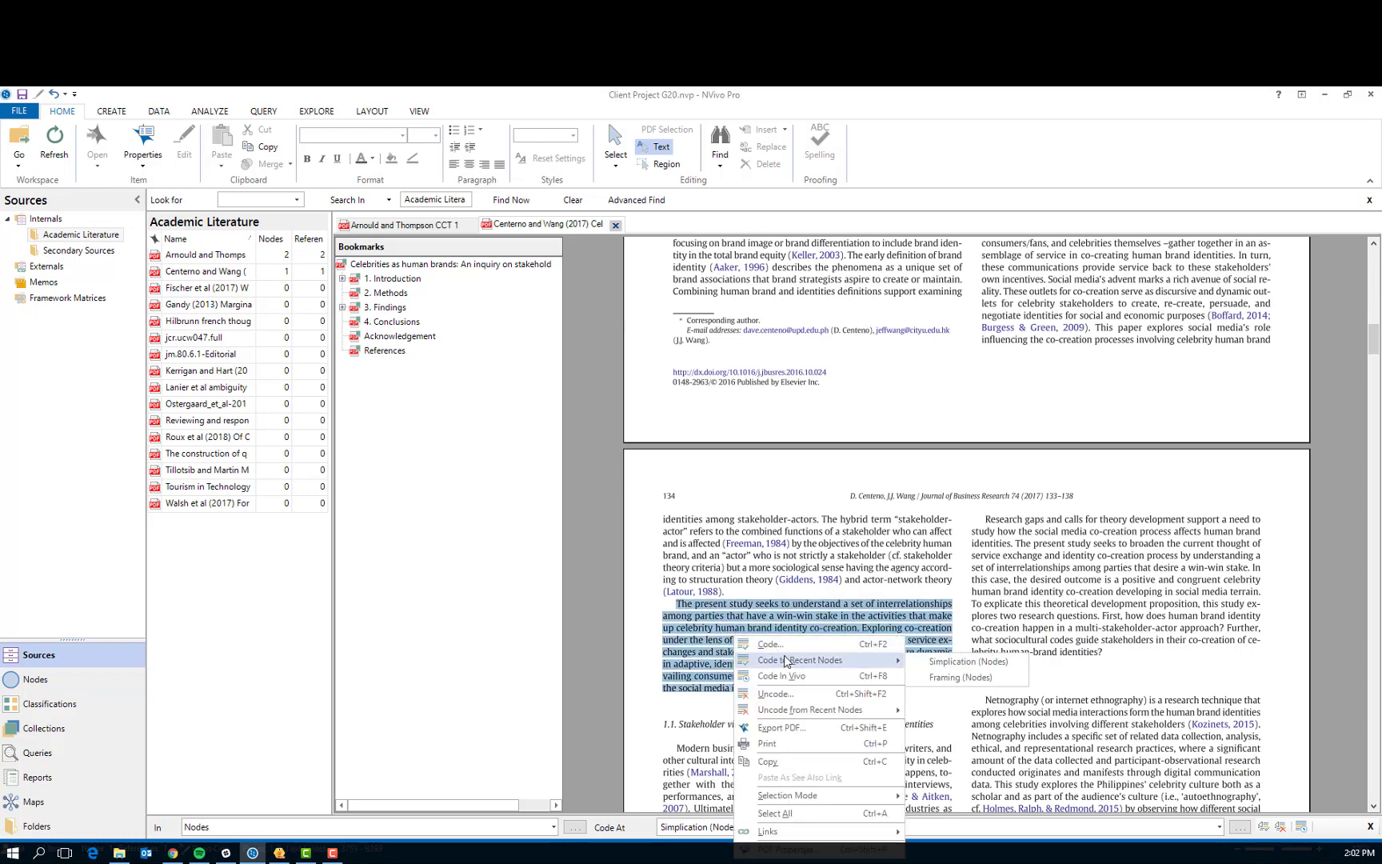
pyautogui.click(956, 681)
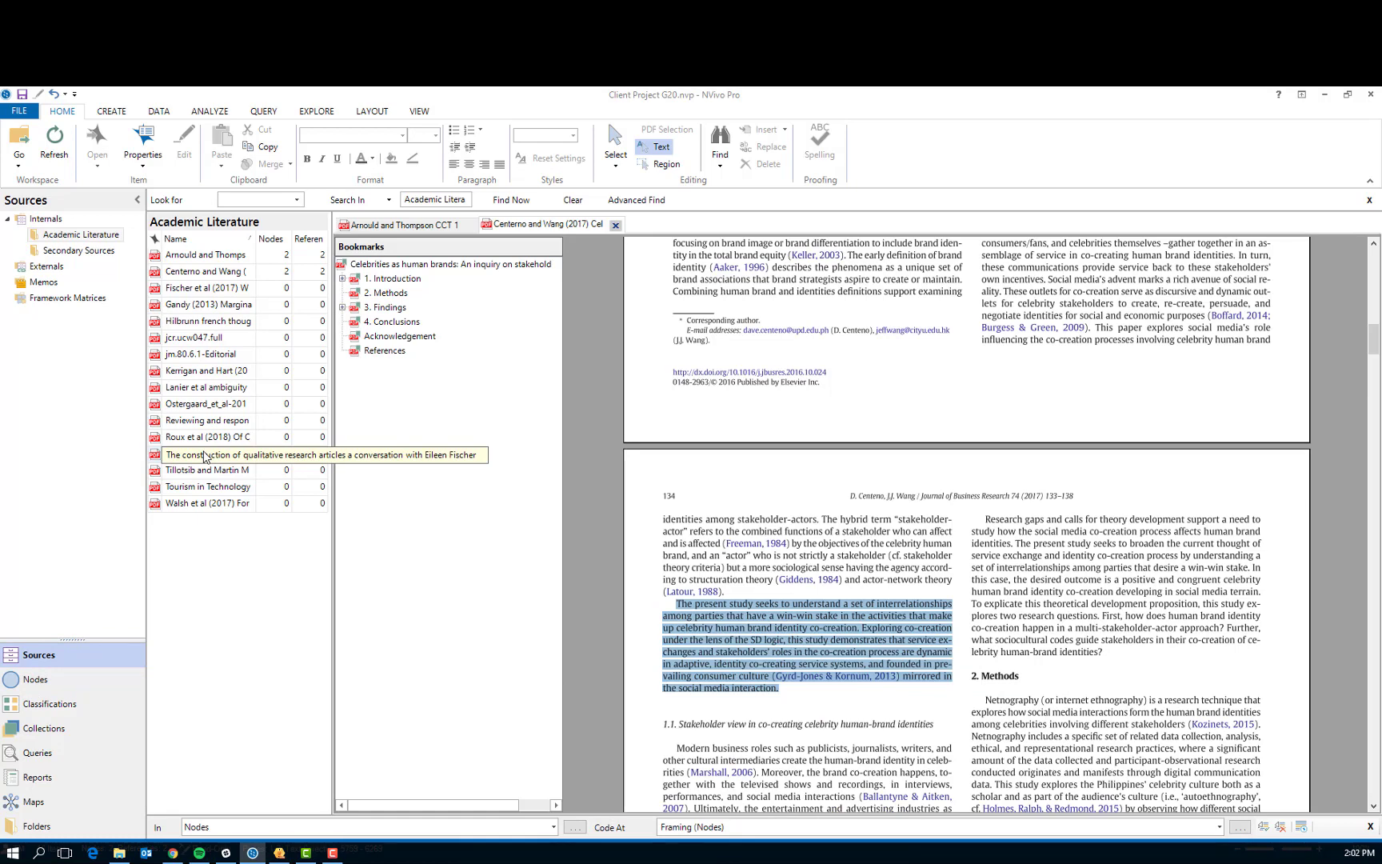
# Create a child node named "Good" under the Framing node
pyautogui.click(40, 682)
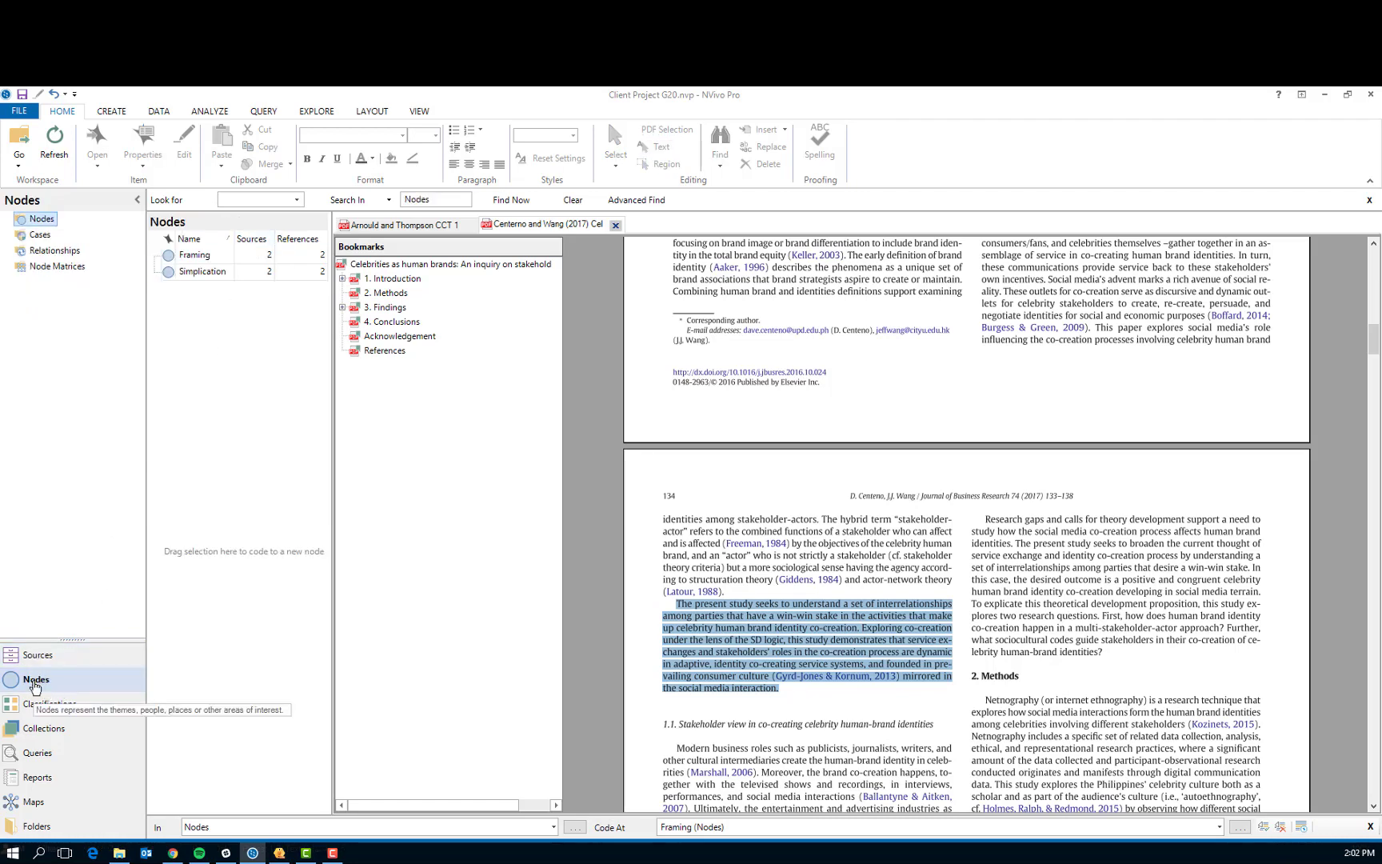
pyautogui.rightClick(193, 264)
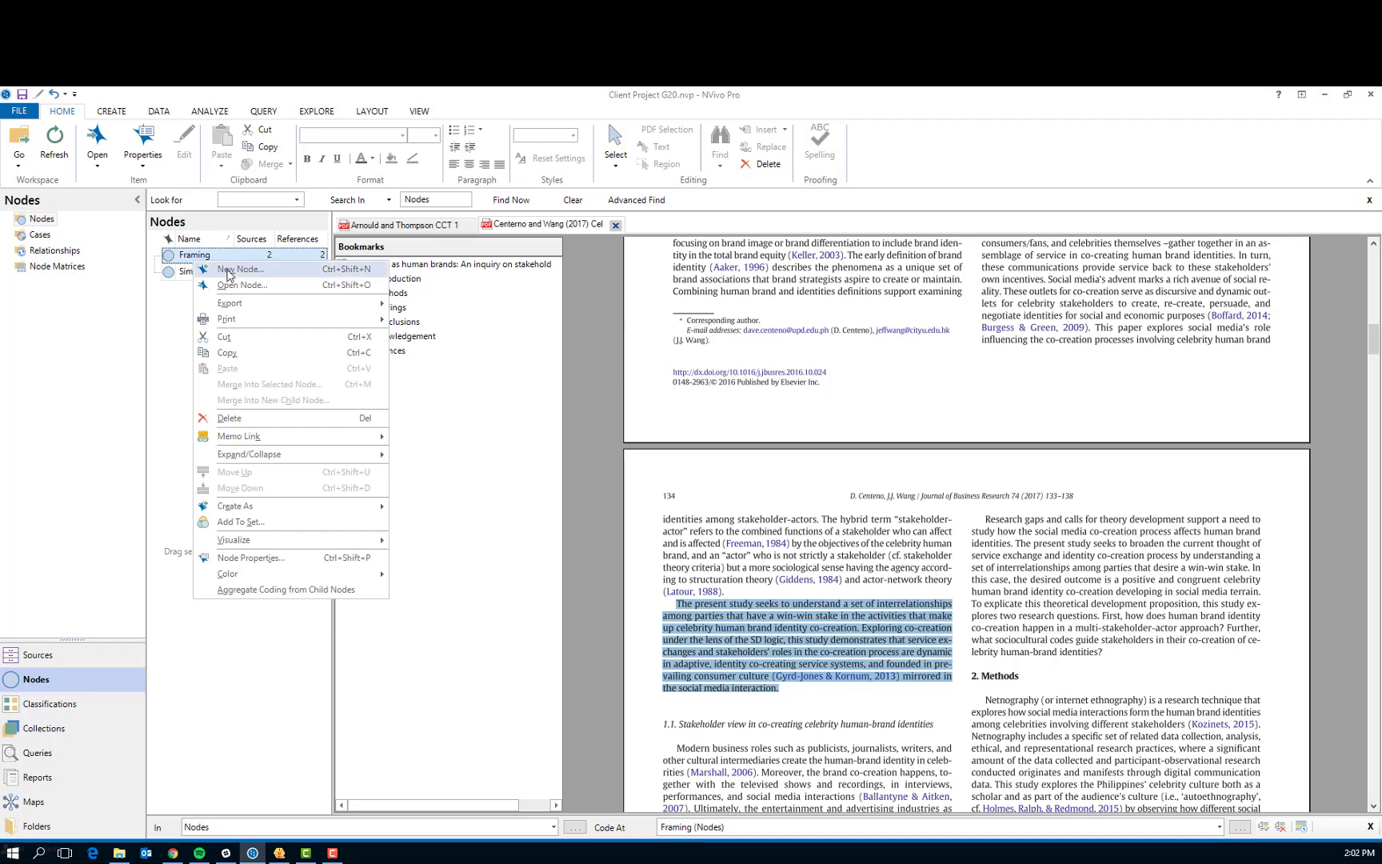
pyautogui.click(229, 273)
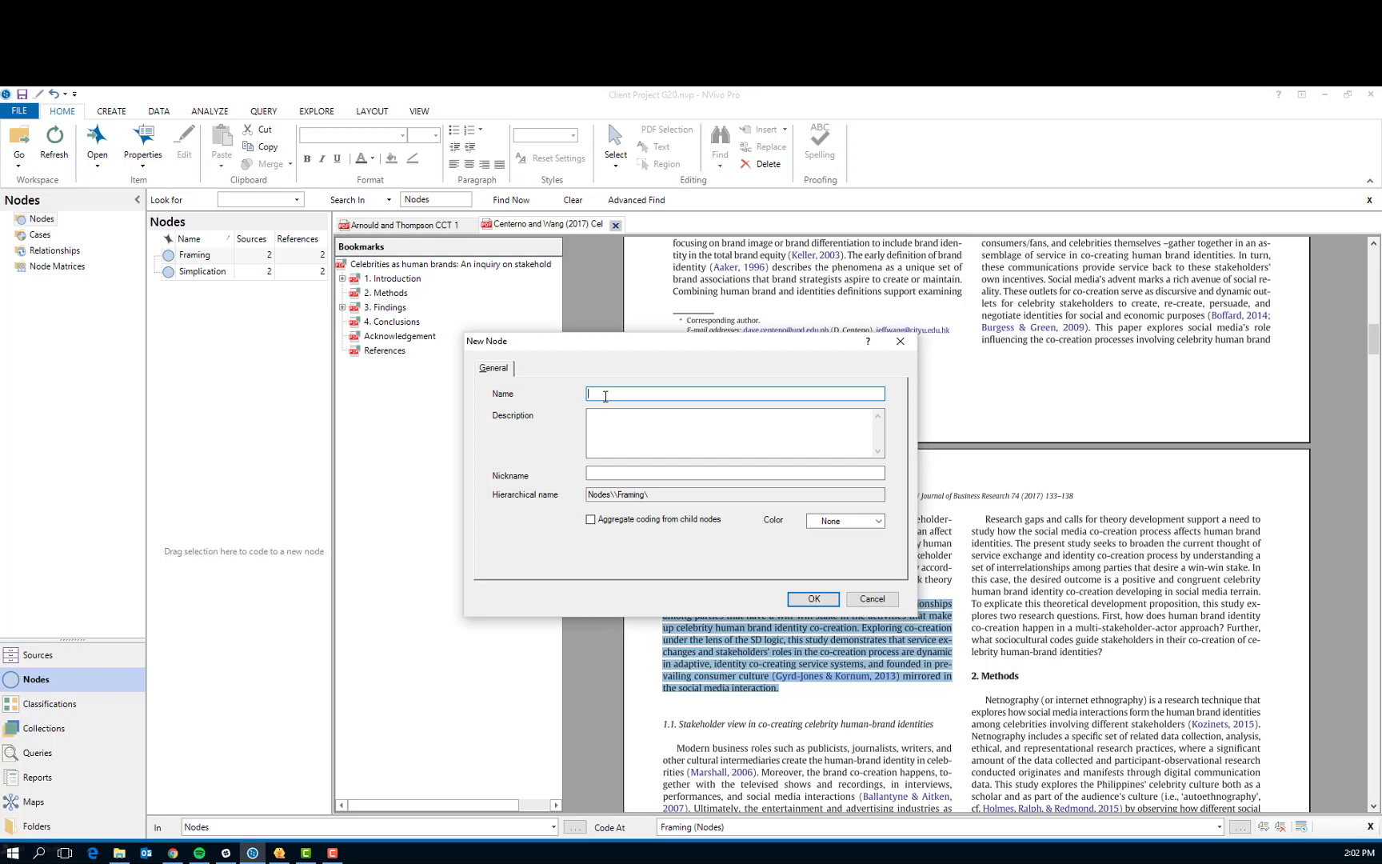
pyautogui.write('Good')
pyautogui.click(812, 598)
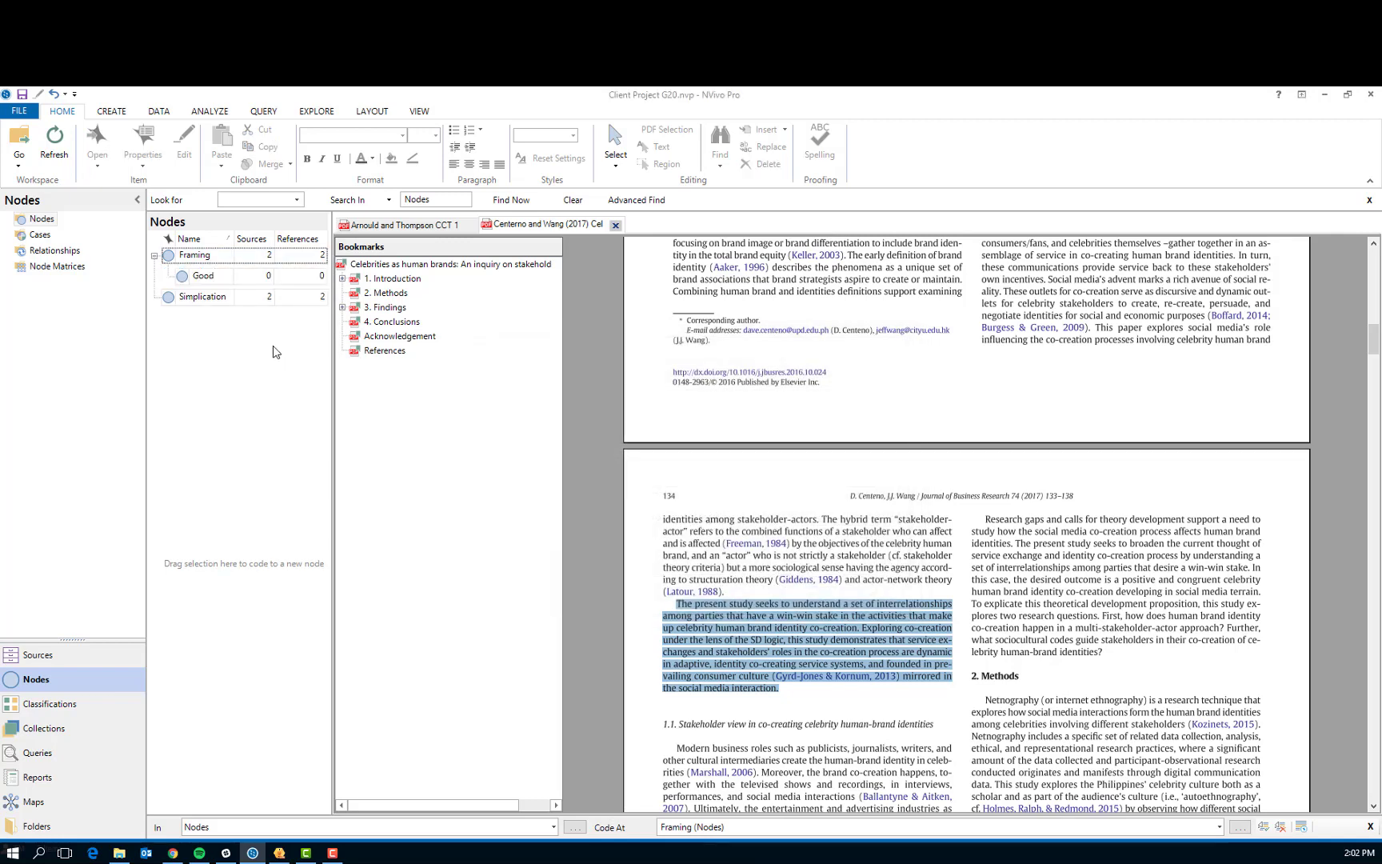
# Add a second child node named "Bad" under Framing, and open the Framing node's coded references
pyautogui.rightClick(196, 256)
pyautogui.click(222, 277)
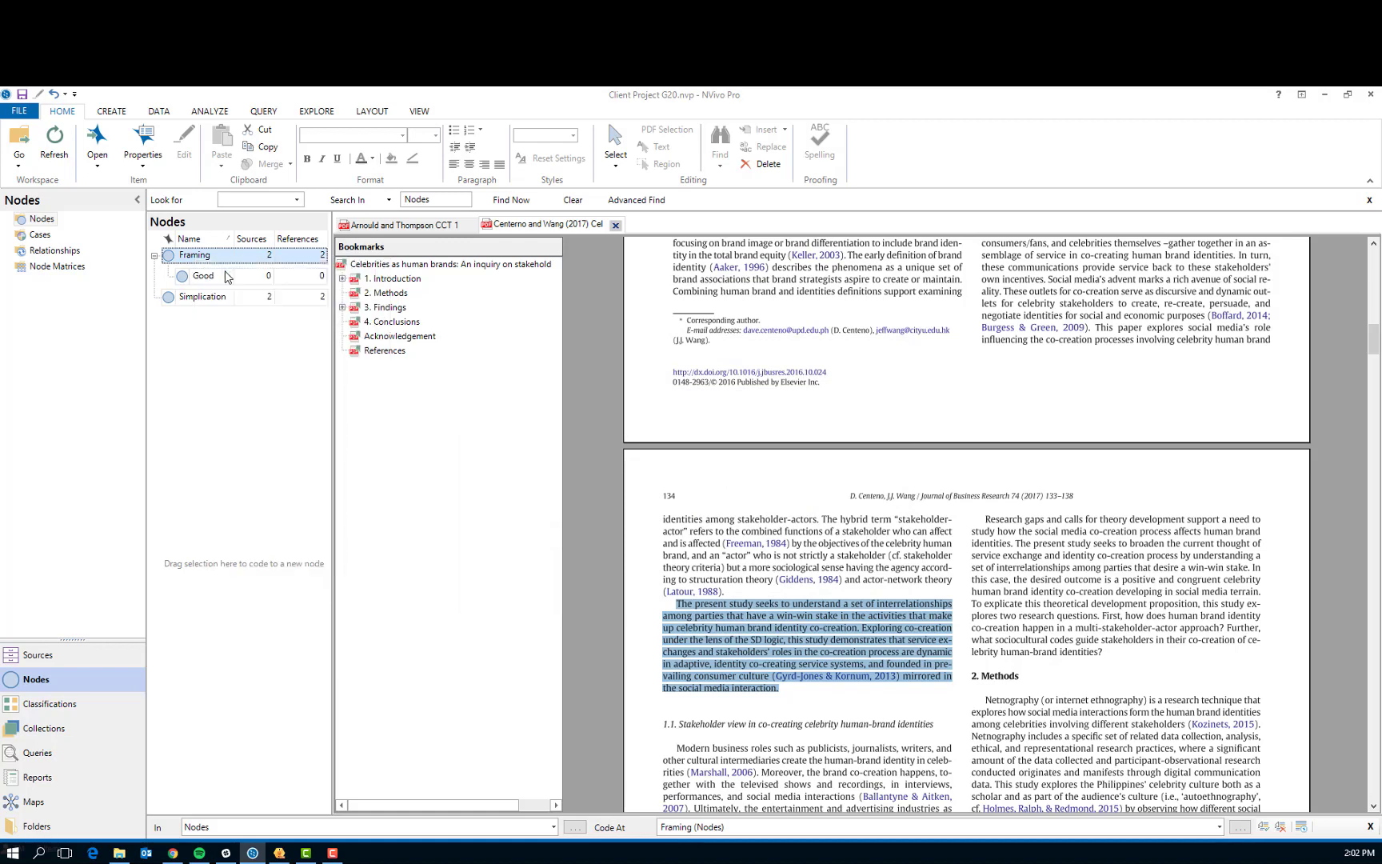
pyautogui.write('Bad')
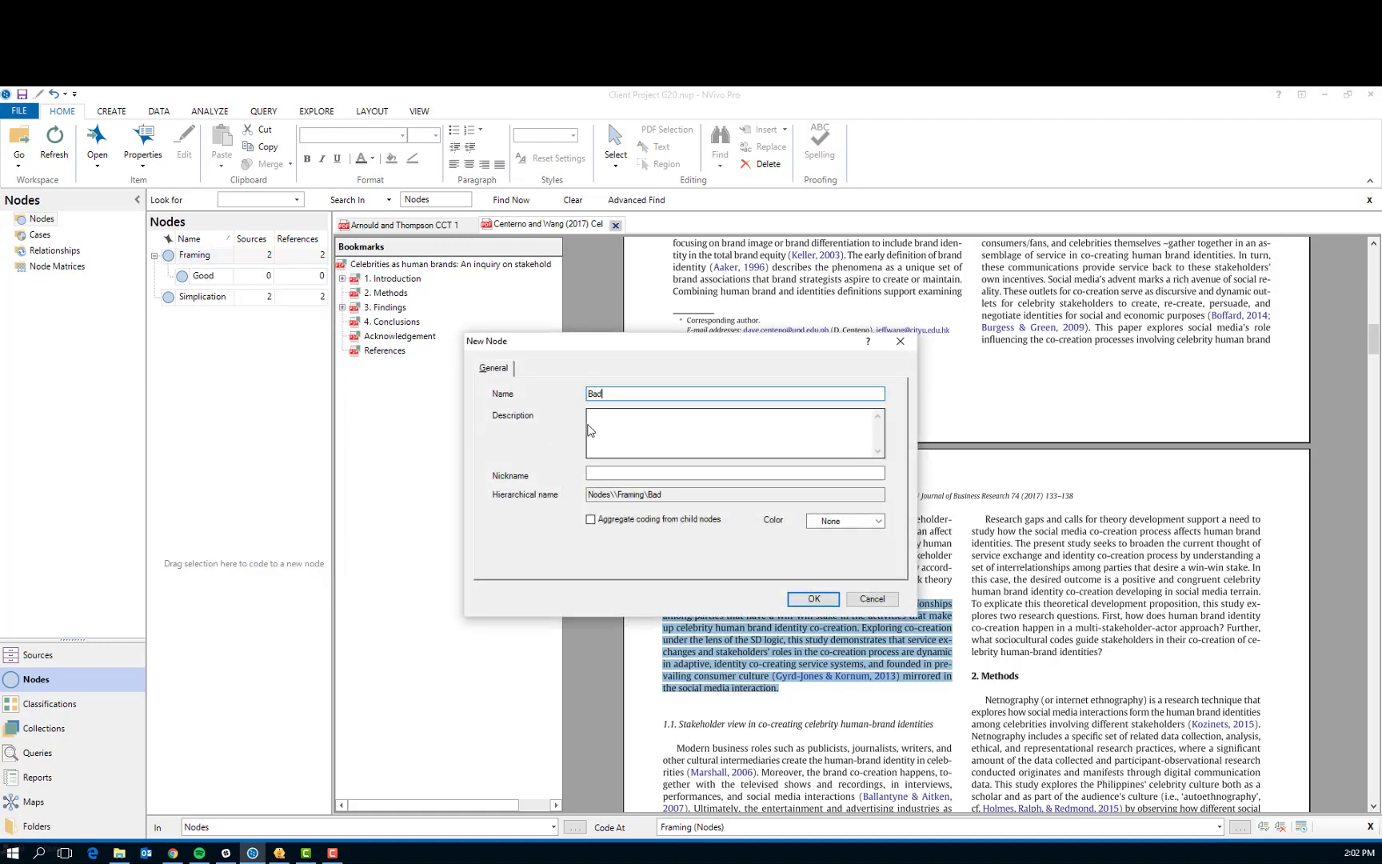
pyautogui.click(813, 599)
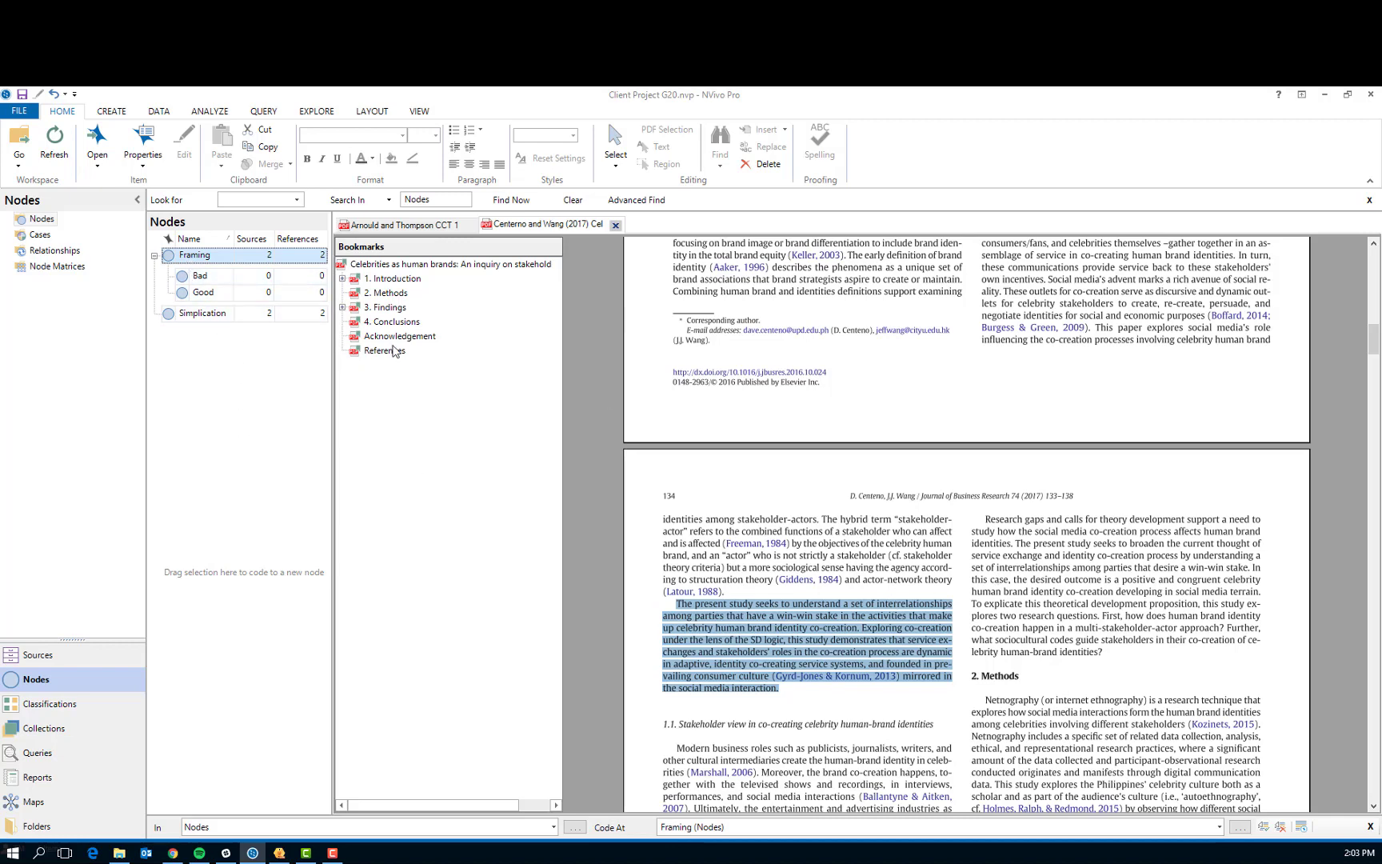
pyautogui.doubleClick(189, 256)
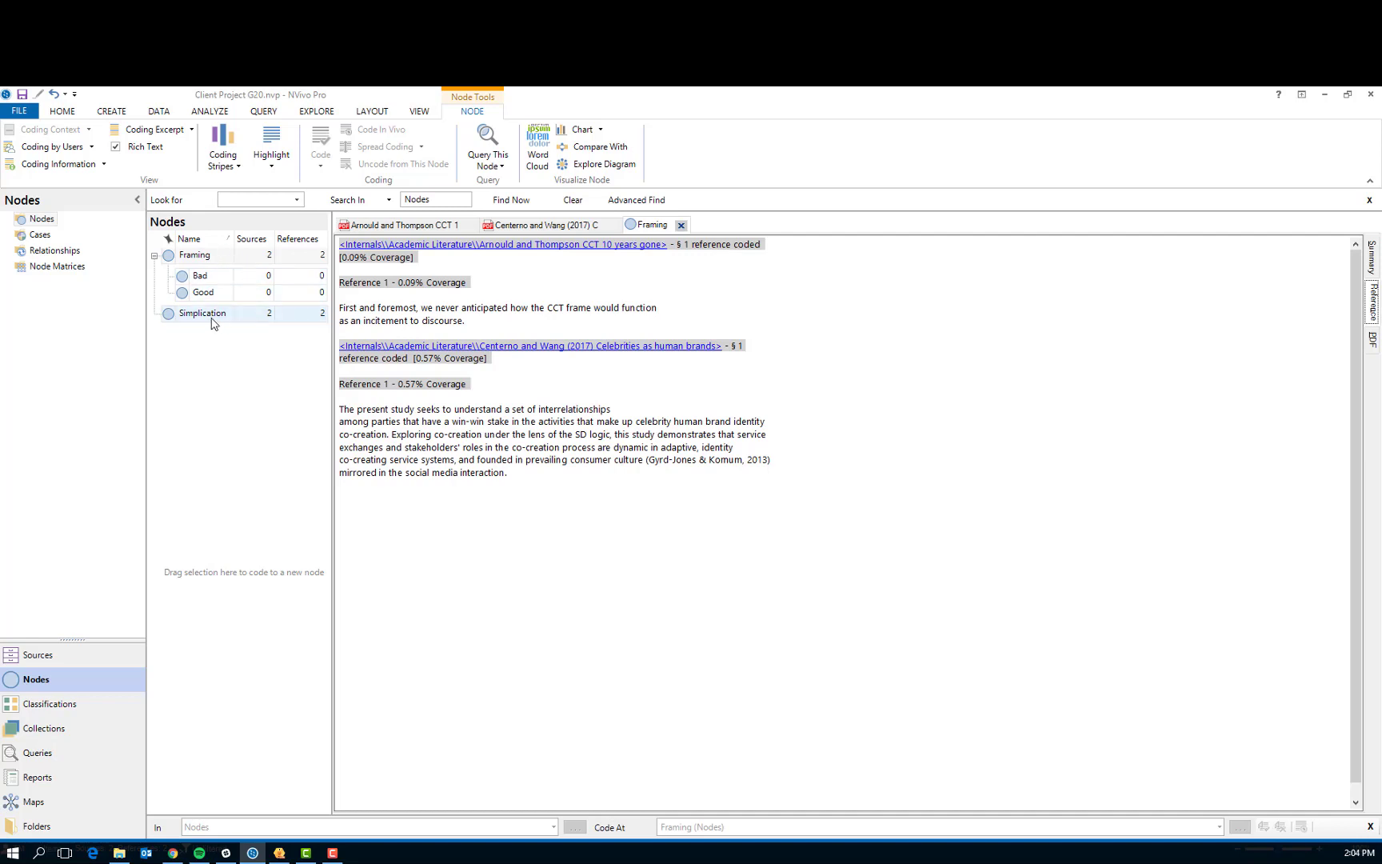
# Create a new Text Search query with "commitment" as the search term
pyautogui.click(39, 756)
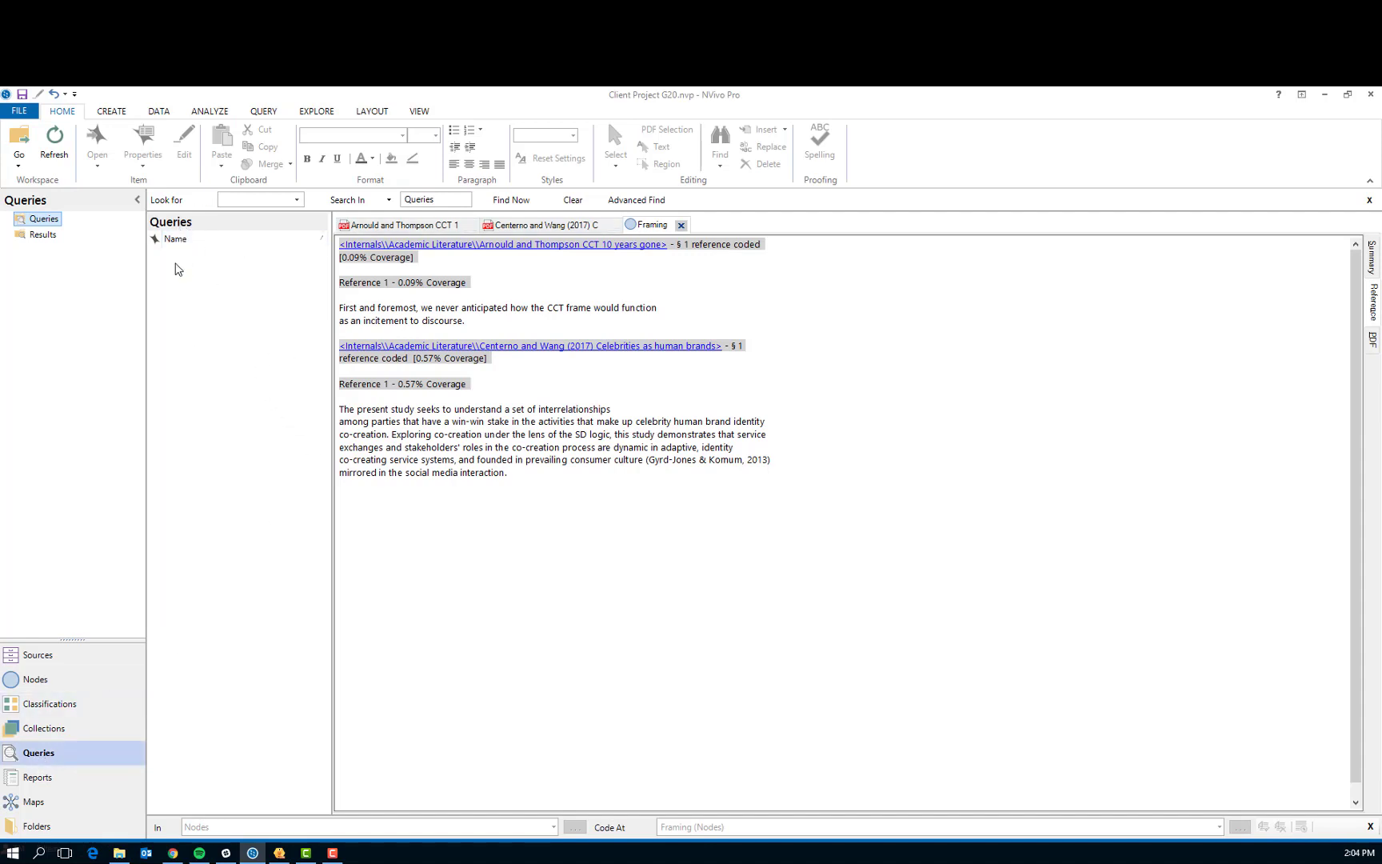
pyautogui.rightClick(180, 335)
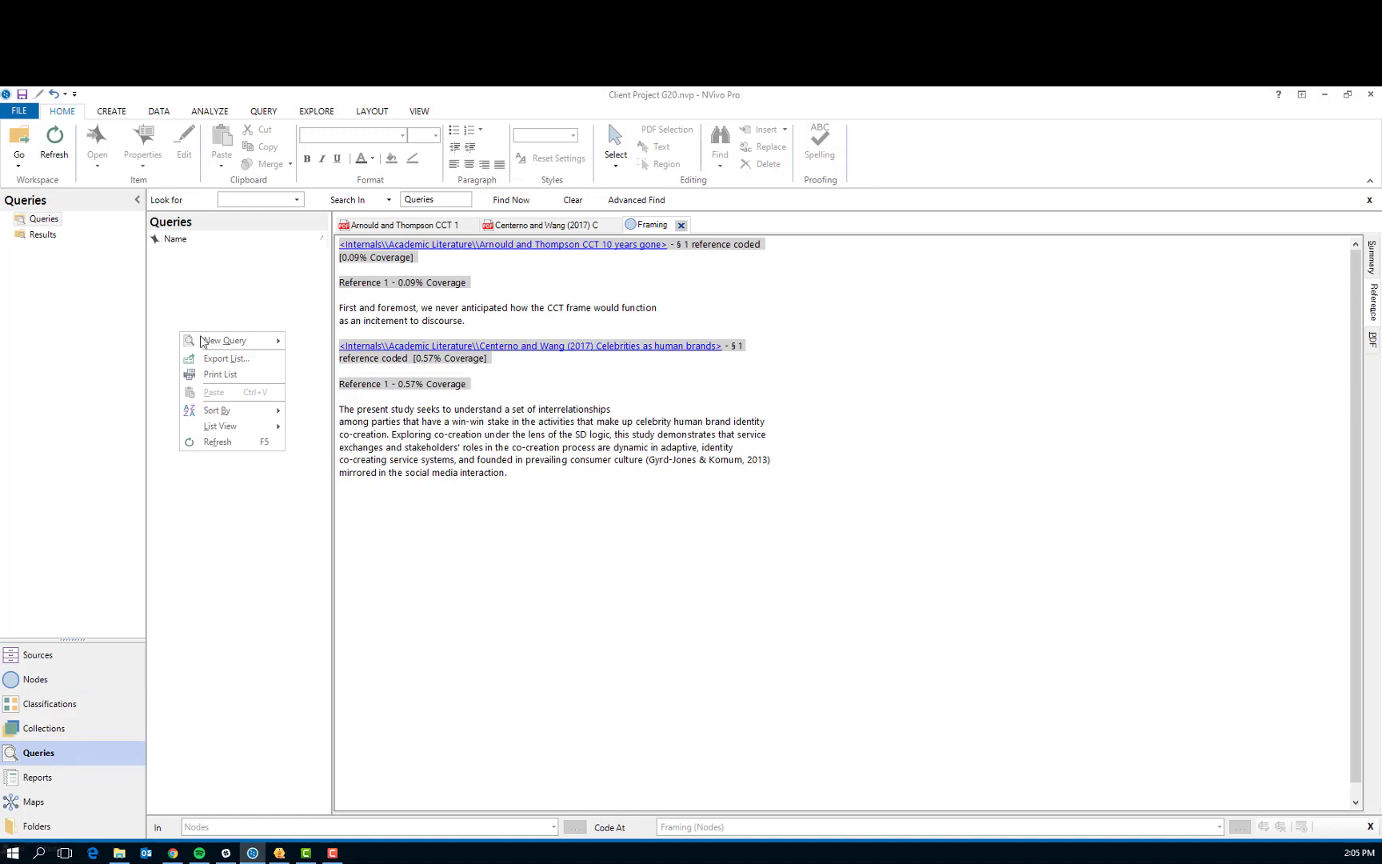
pyautogui.moveTo(213, 344)
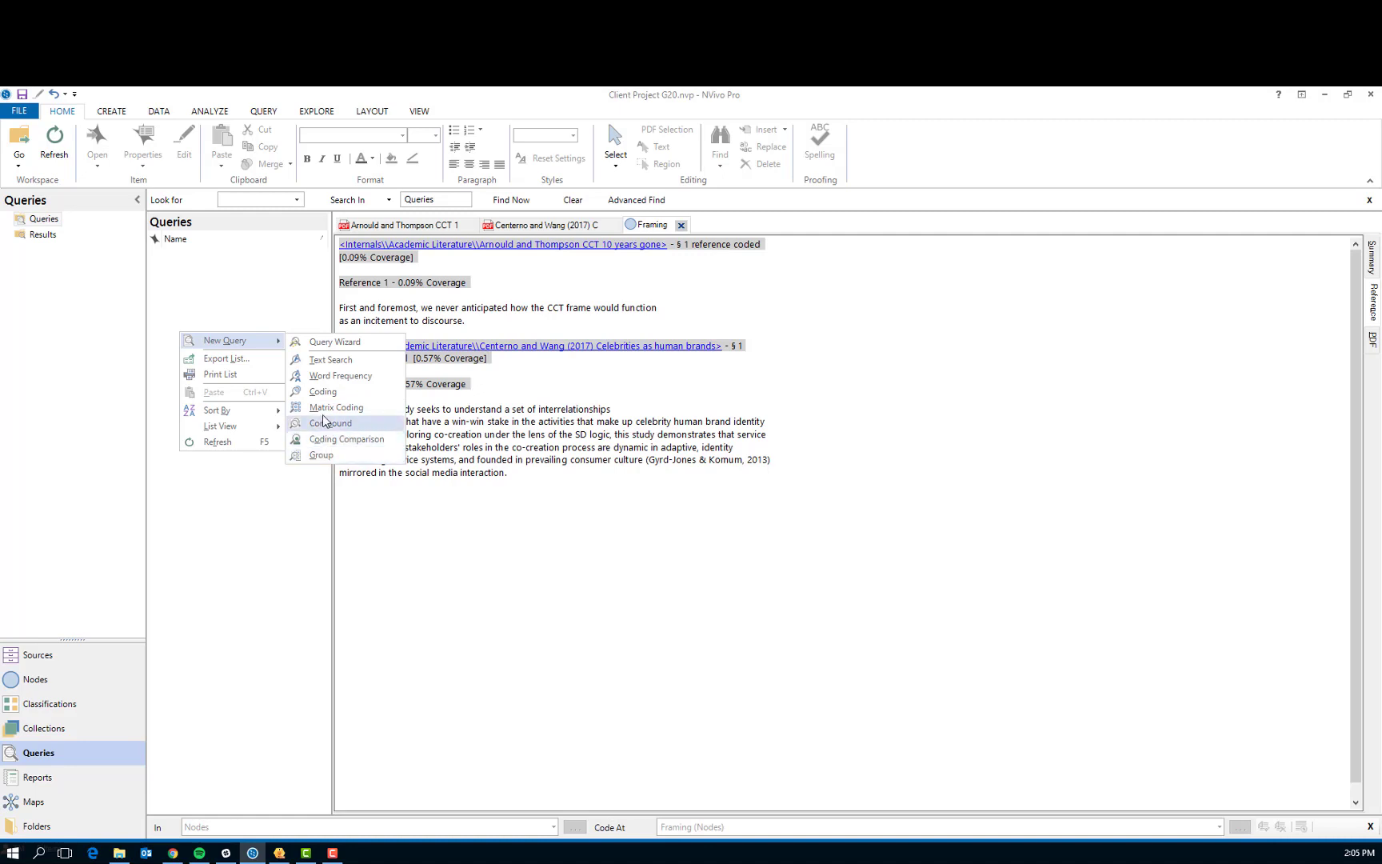
pyautogui.click(327, 361)
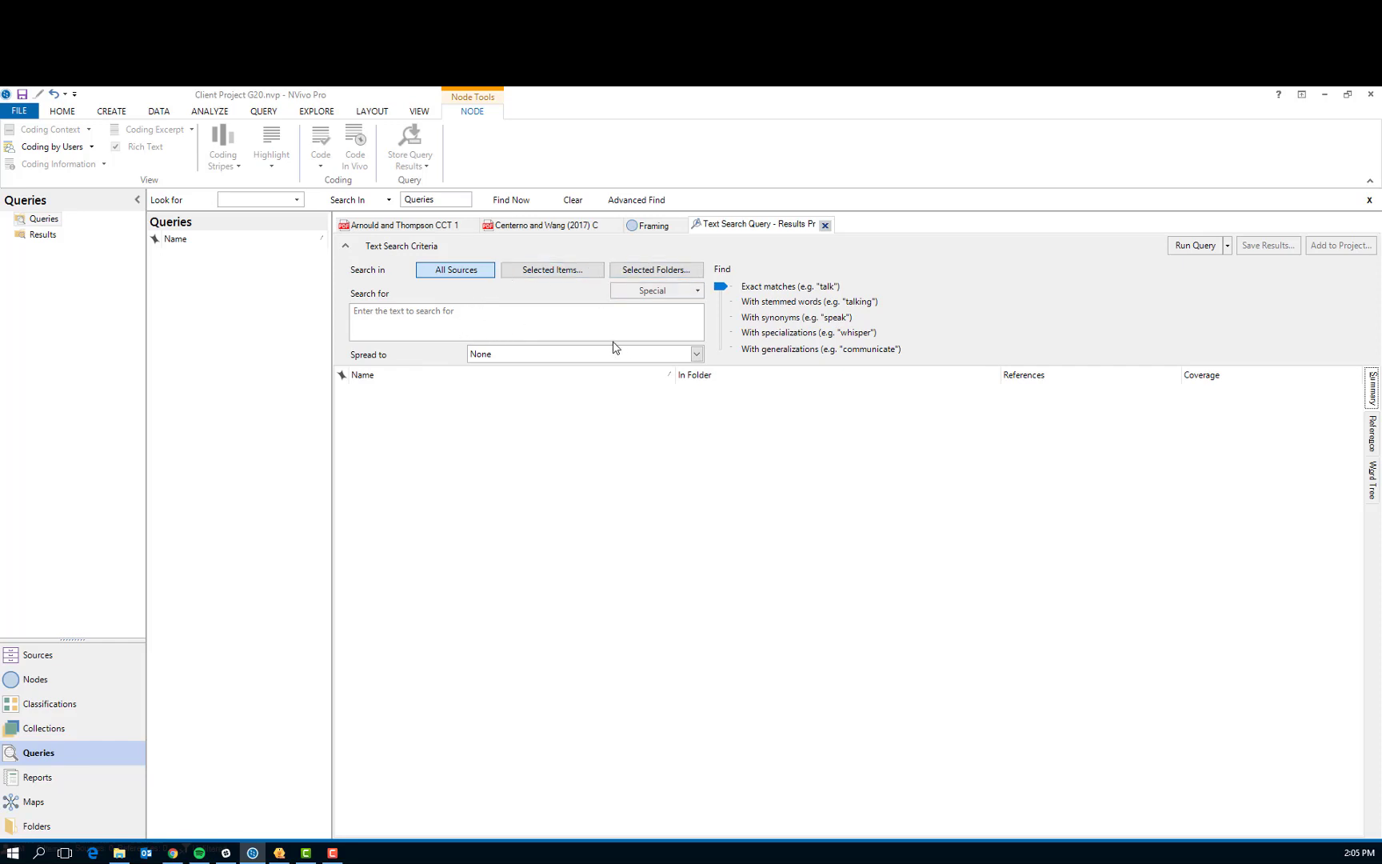
pyautogui.click(417, 316)
pyautogui.write('commitment')
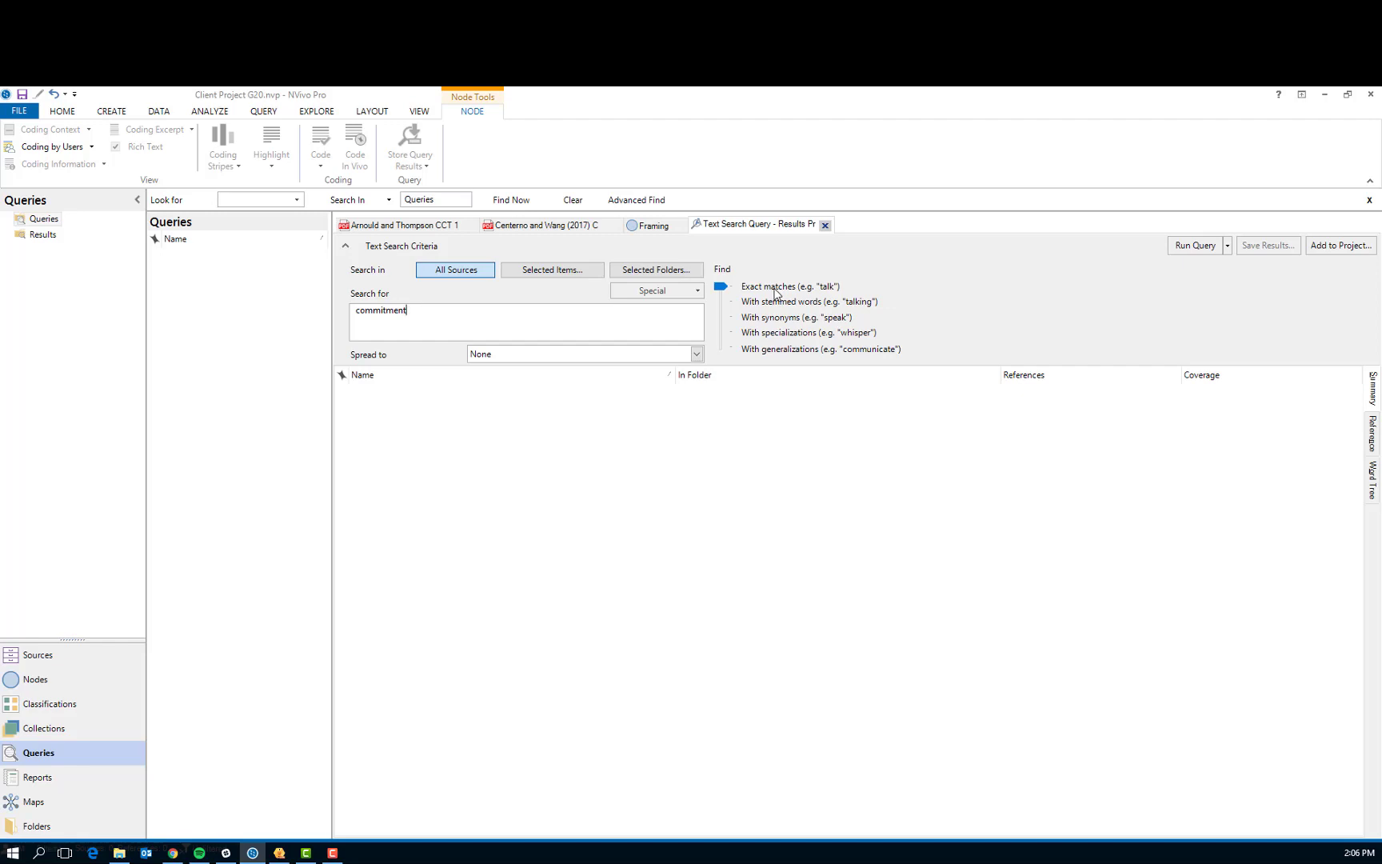
# Limit the text search to selected items, choosing the Academic Literature folder under Internals
pyautogui.click(570, 273)
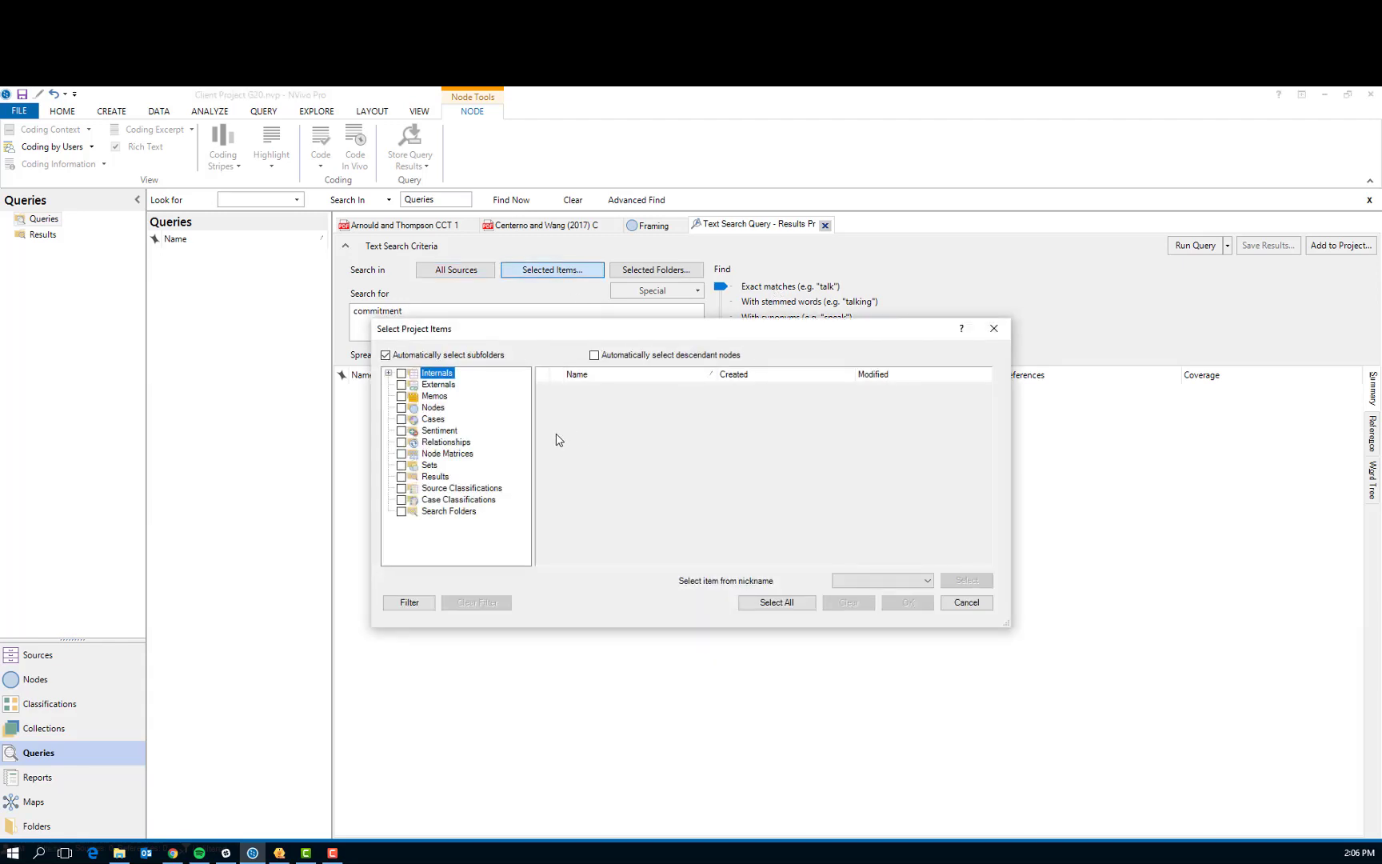
pyautogui.click(389, 374)
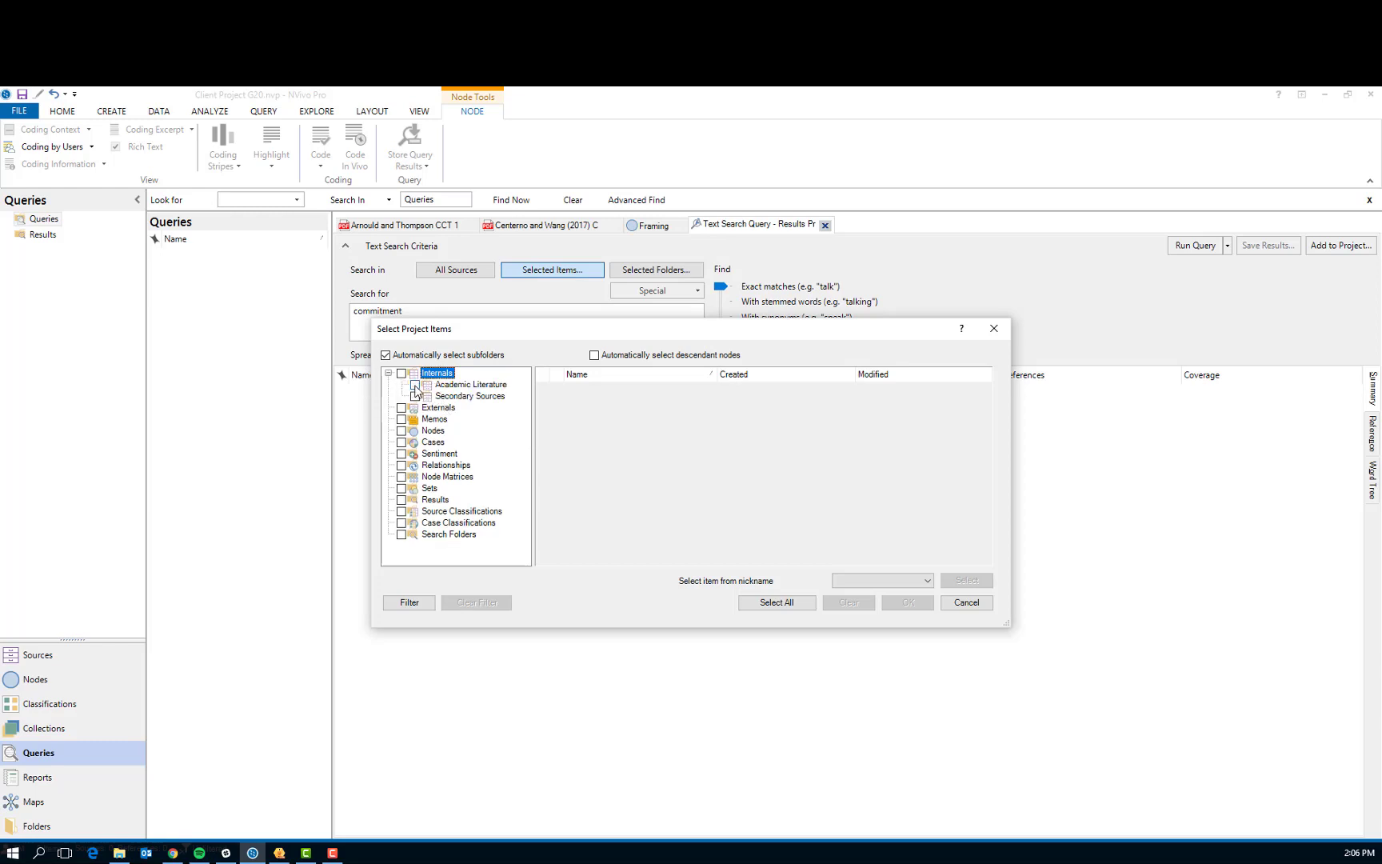
pyautogui.click(415, 386)
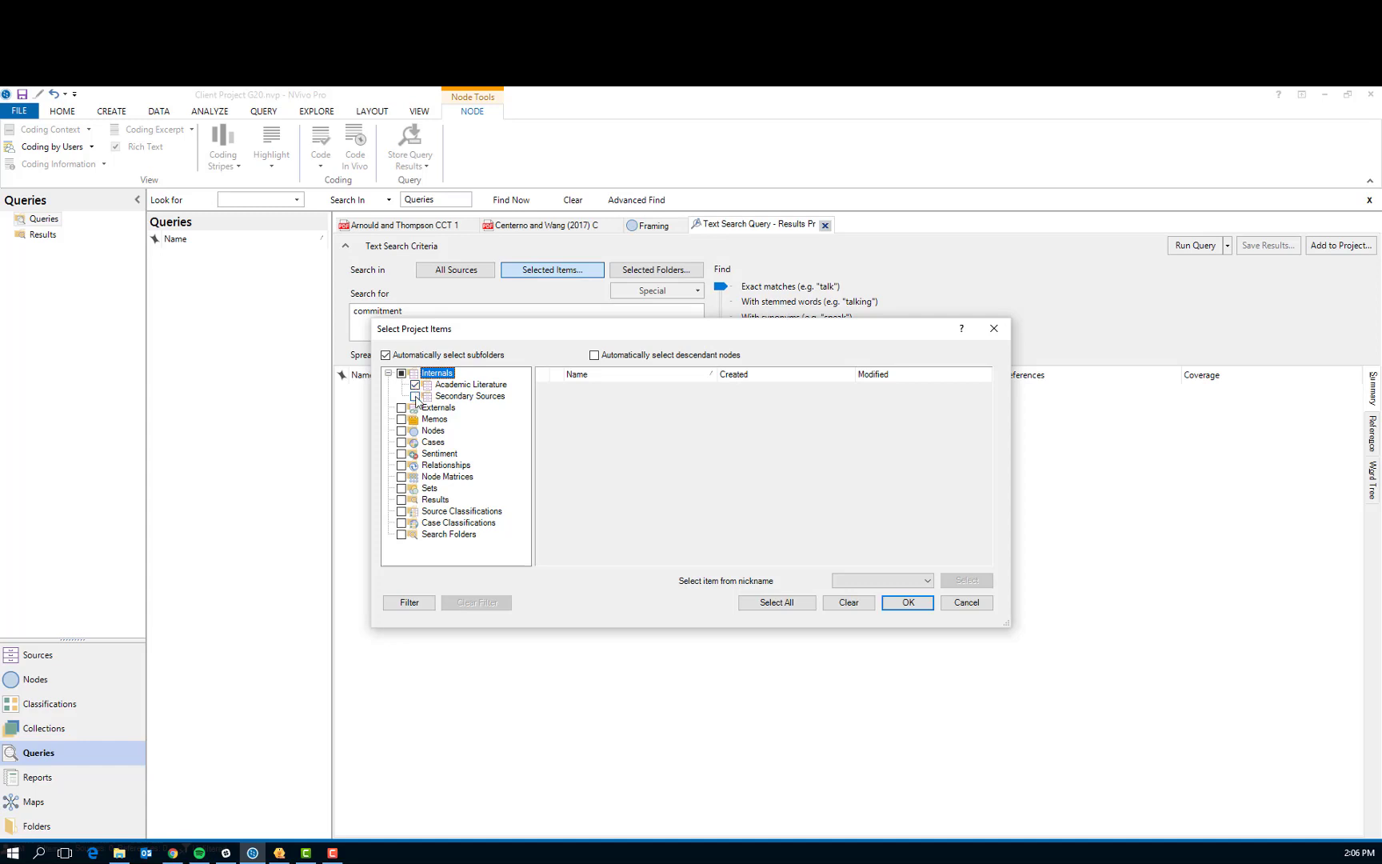
pyautogui.click(415, 398)
pyautogui.click(415, 397)
pyautogui.click(908, 603)
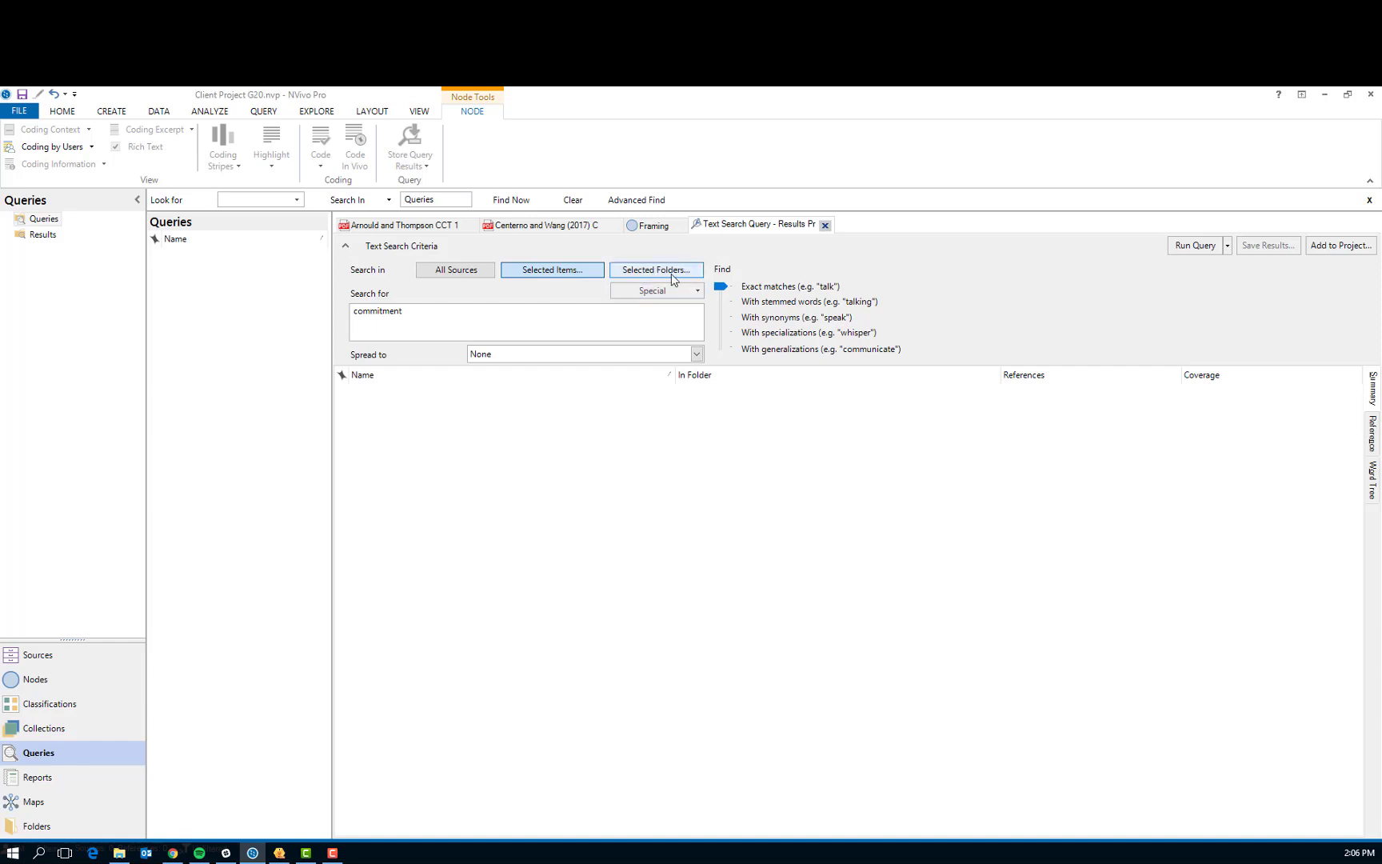
pyautogui.click(674, 272)
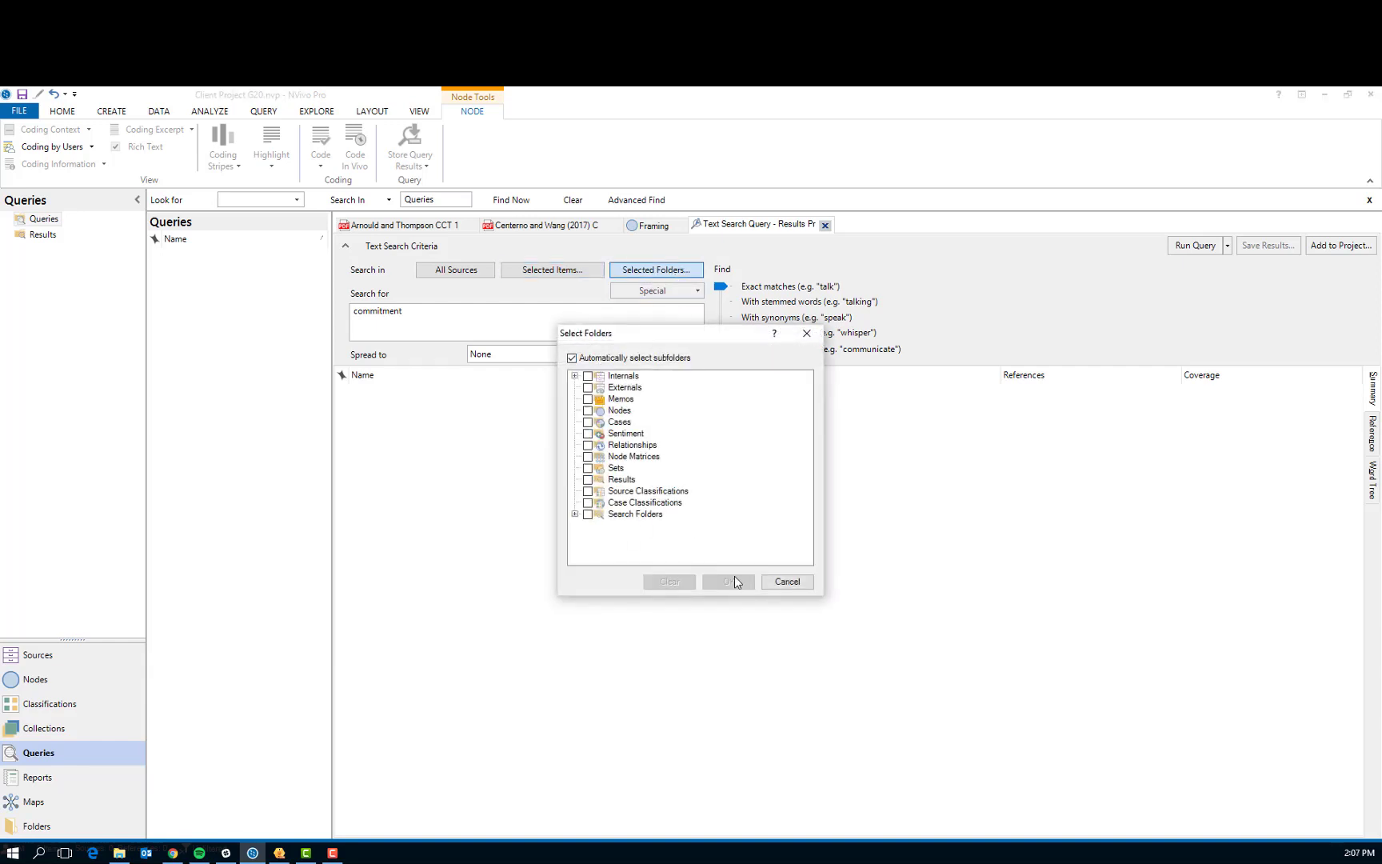
pyautogui.click(784, 584)
# Run the query with saved results, creating them as a new node in Results named "Commitment"
pyautogui.click(1229, 246)
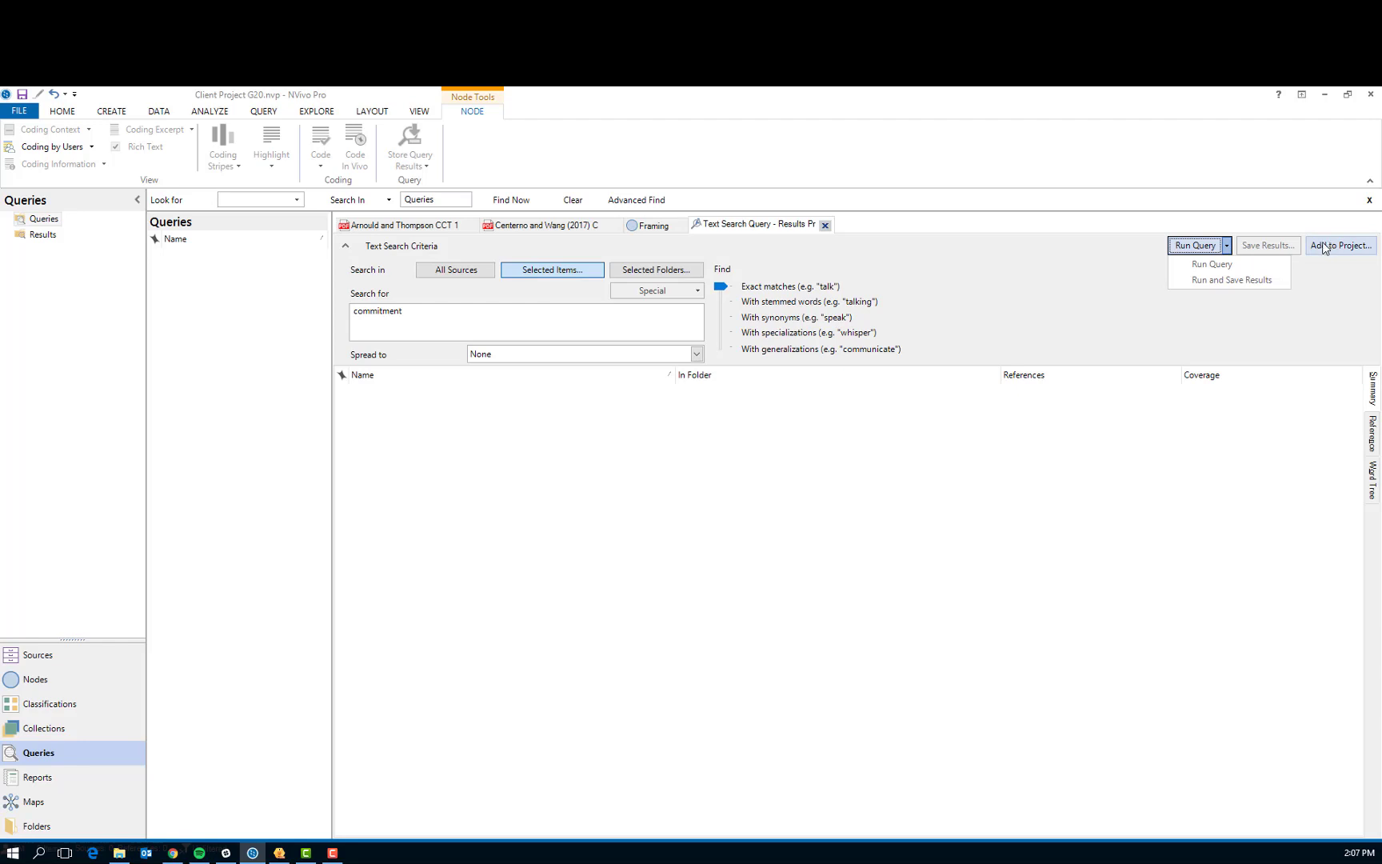
pyautogui.click(1203, 280)
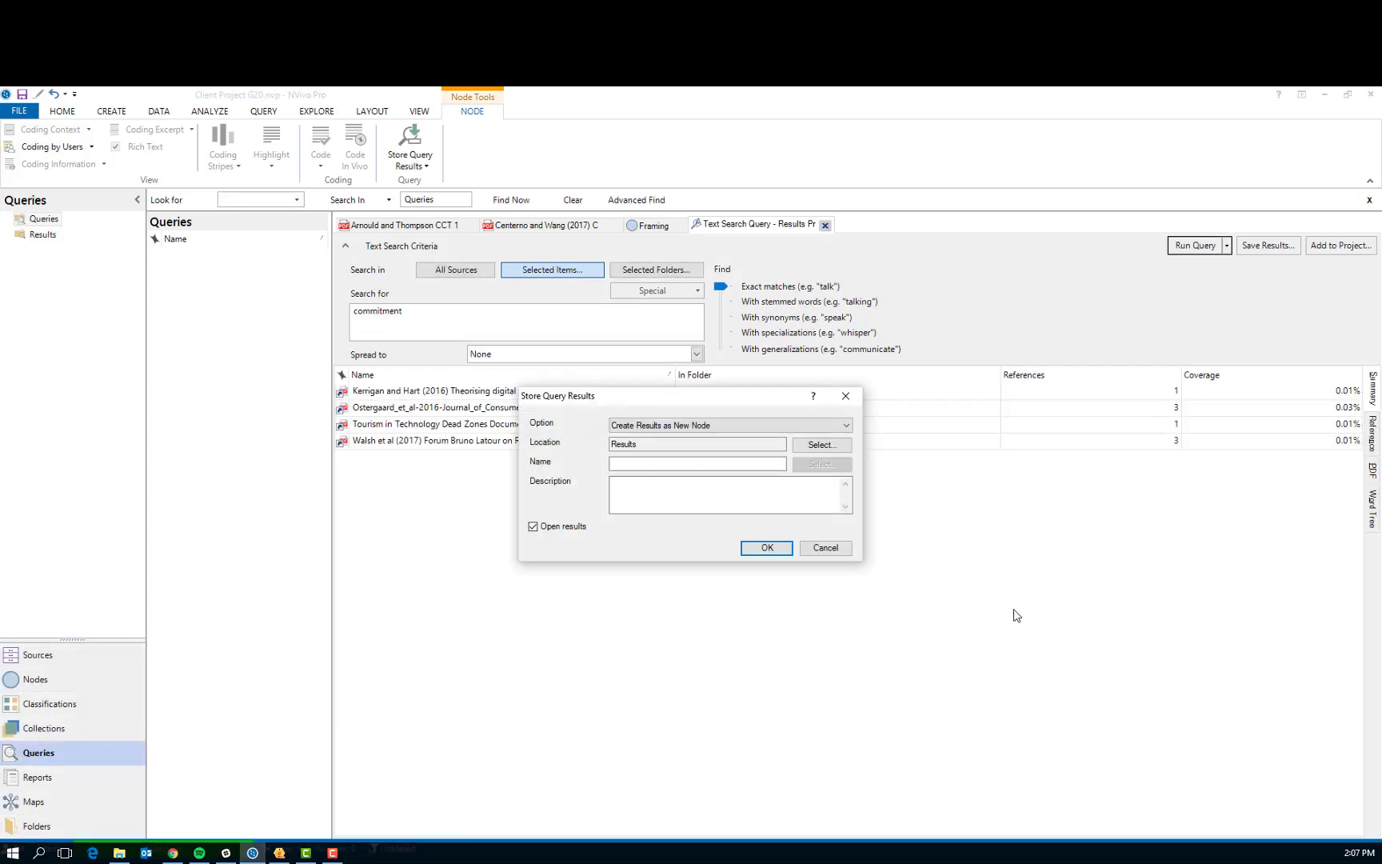
pyautogui.click(846, 426)
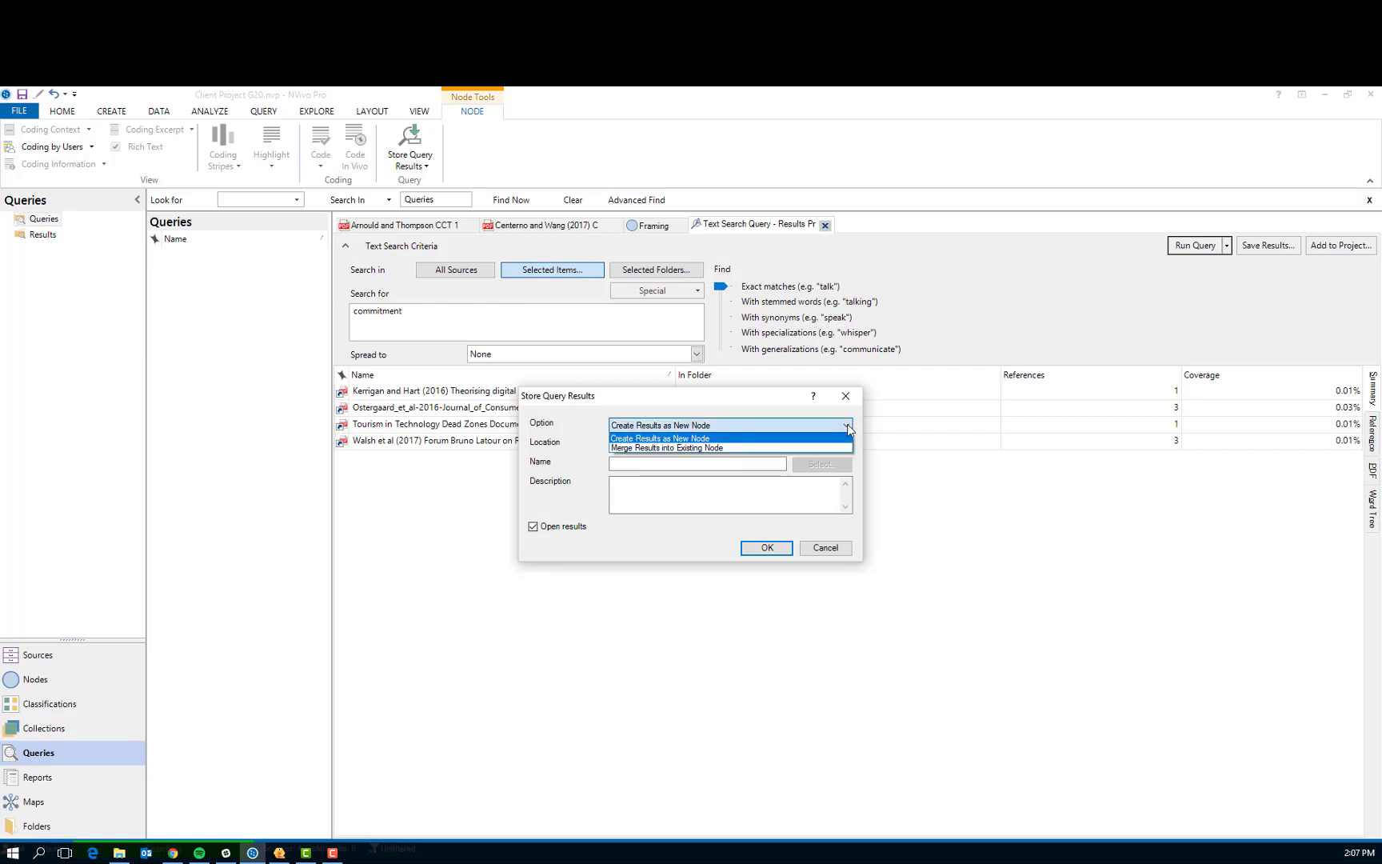
pyautogui.click(839, 438)
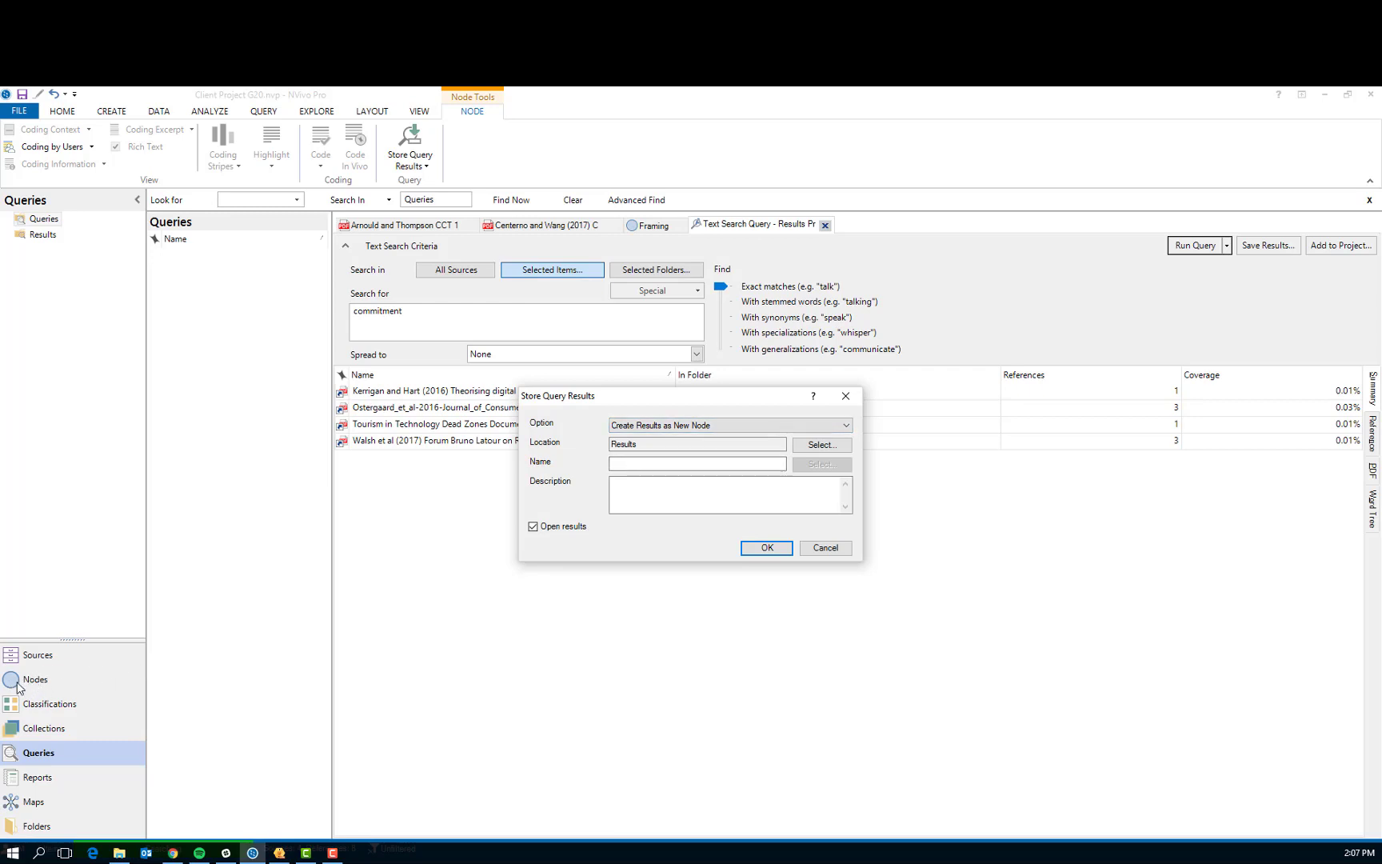
pyautogui.click(846, 426)
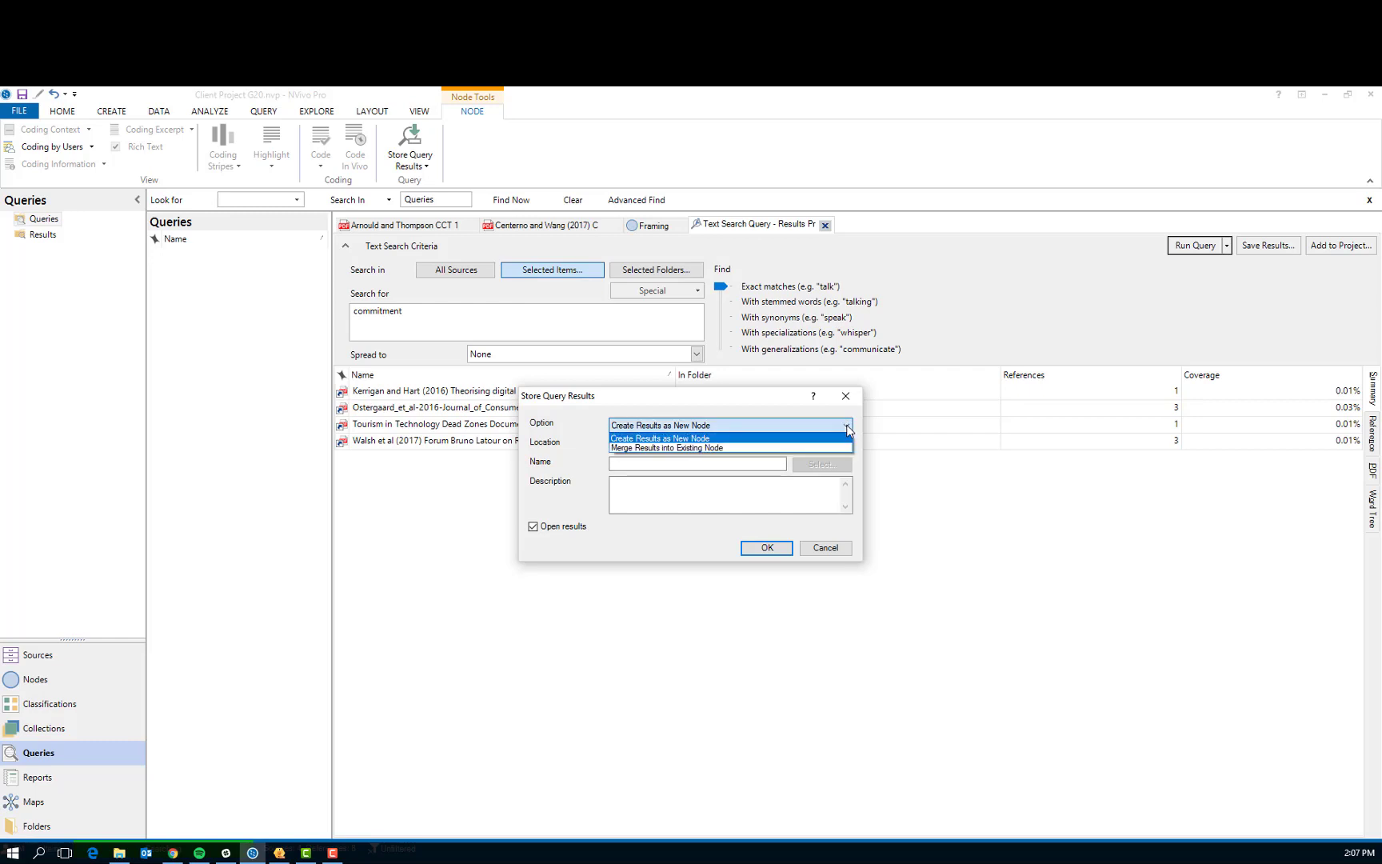
pyautogui.click(701, 439)
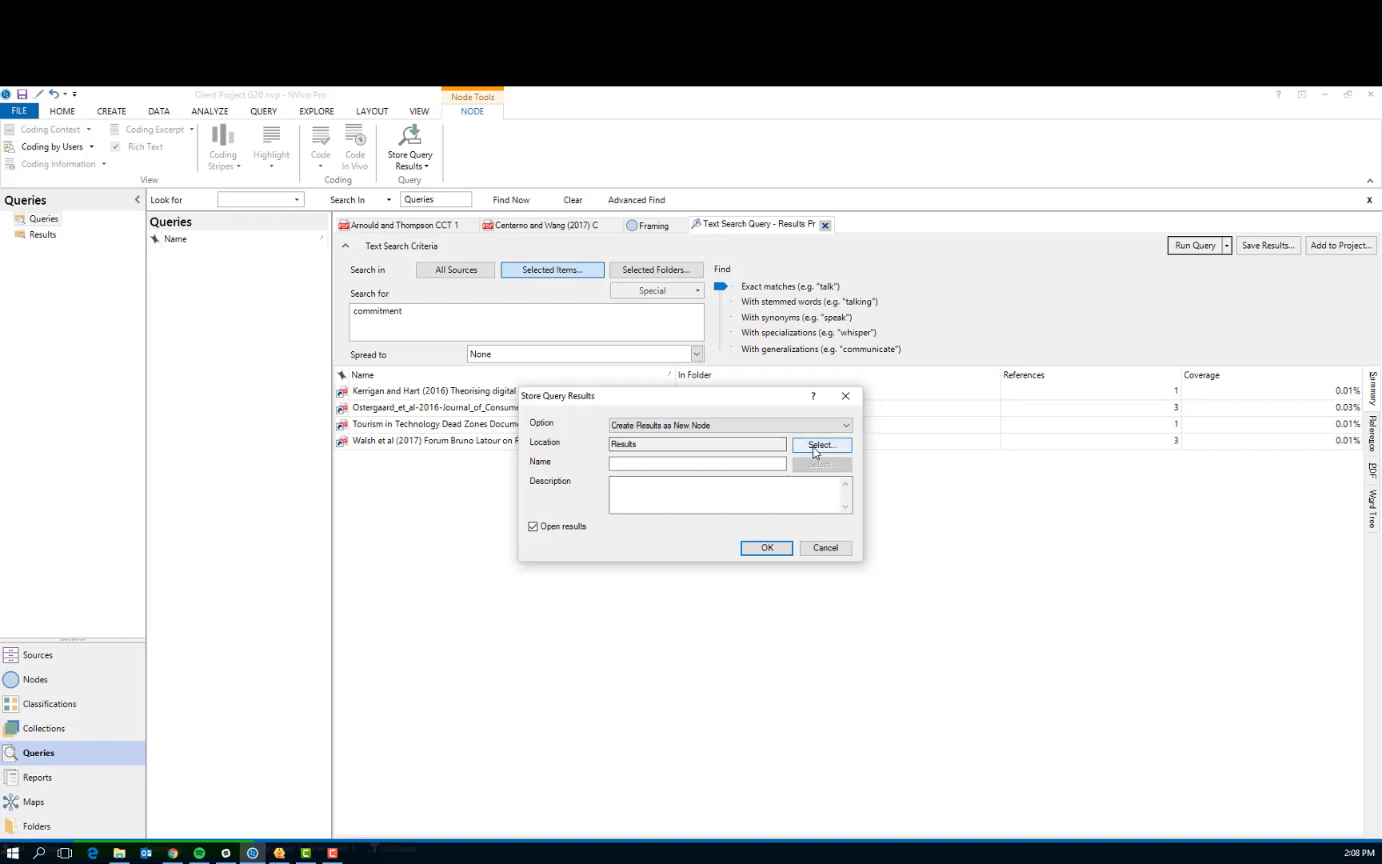
pyautogui.click(767, 551)
pyautogui.click(740, 532)
pyautogui.write('Commitmen')
# Enter the description TQuery + "commitment" for the result node and store the query results
pyautogui.click(652, 493)
pyautogui.write('TQuery + CO')
pyautogui.press('BackSpace')
pyautogui.press('BackSpace')
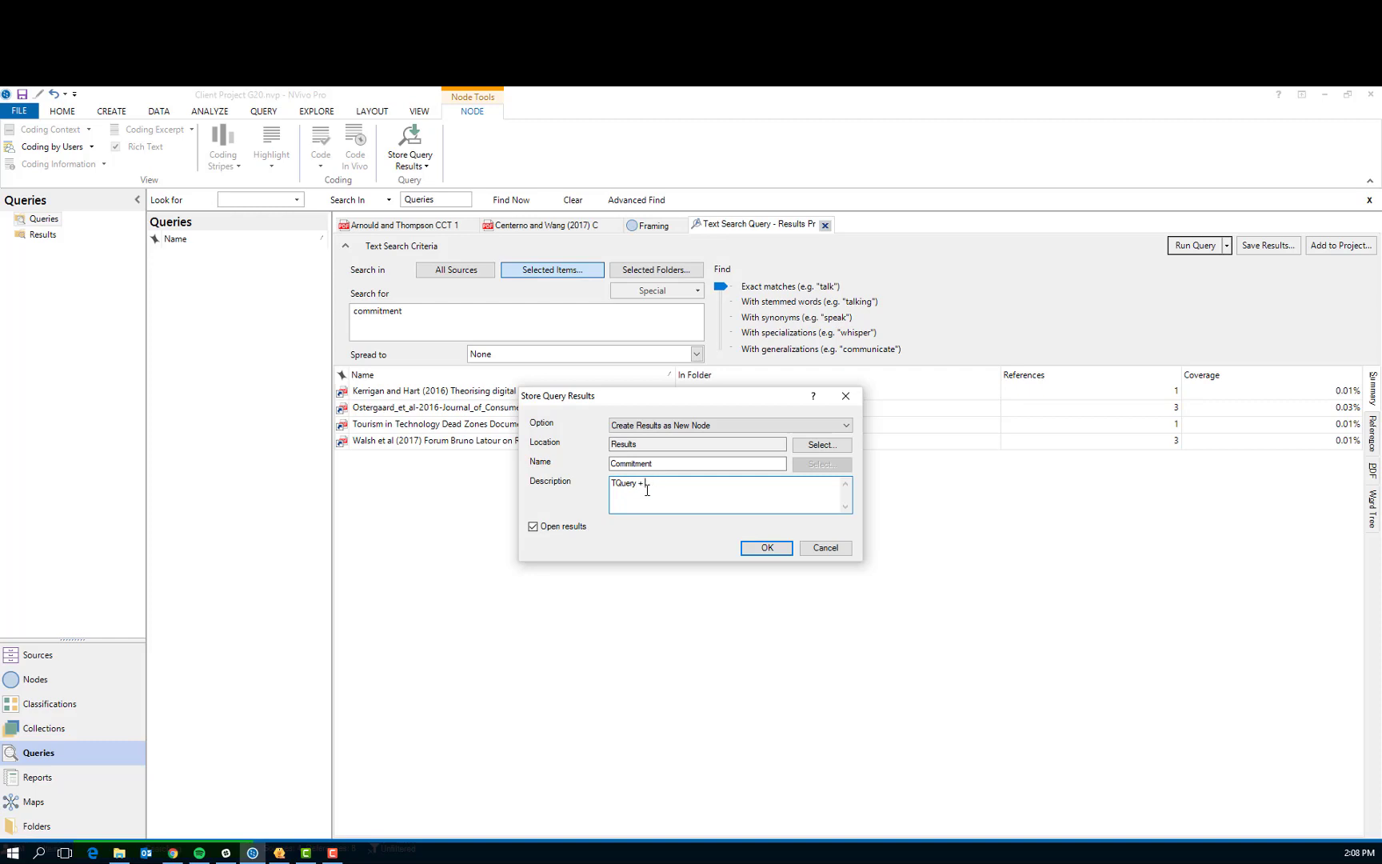
pyautogui.write('"commitment"')
pyautogui.click(770, 548)
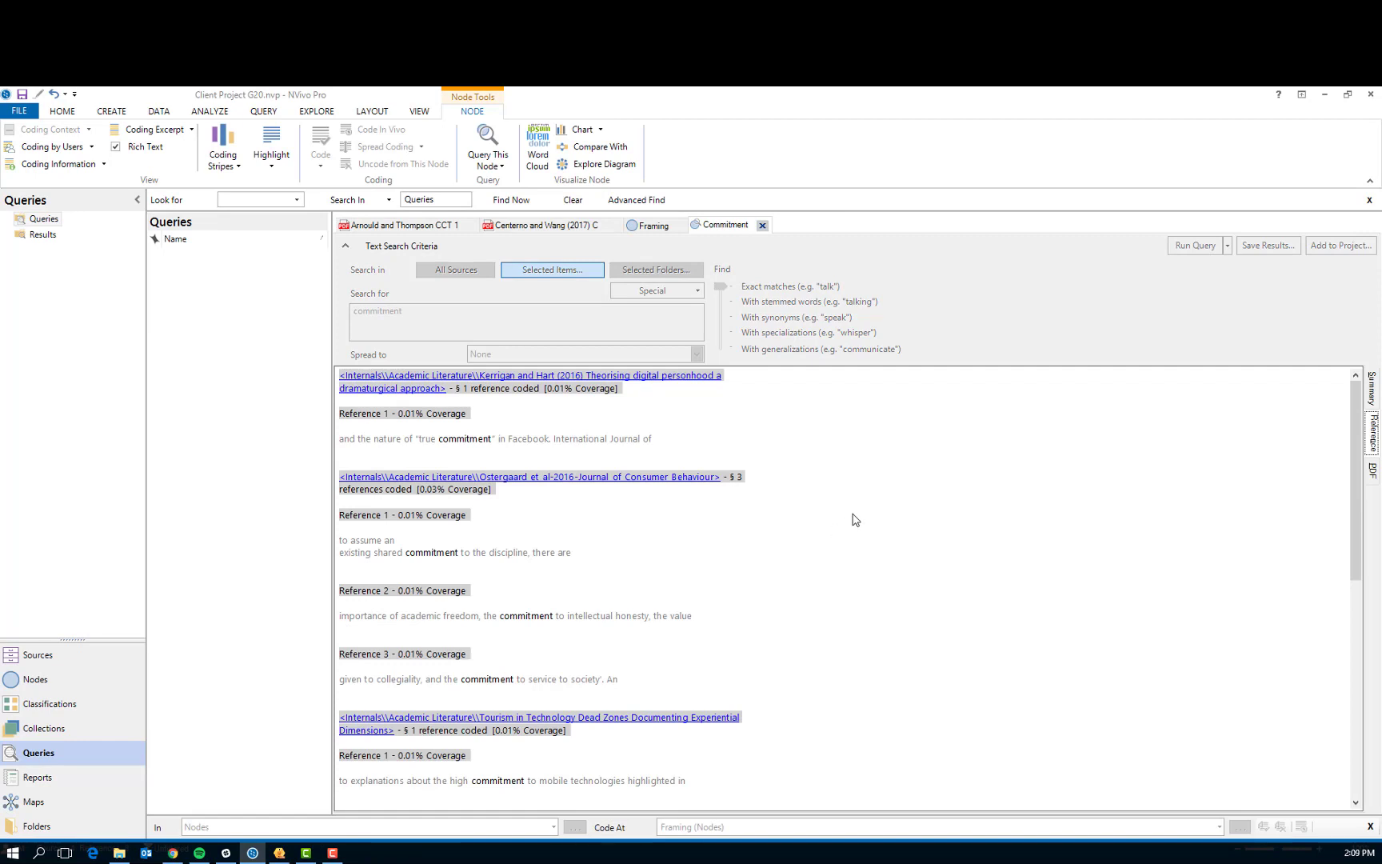
# Review the Commitment references and check the match from the "Theorising digital personhood" article in its source, returning to the results
pyautogui.scroll(-1, 856, 520)
pyautogui.scroll(1, 856, 520)
pyautogui.scroll(-3, 852, 497)
pyautogui.scroll(-3, 859, 500)
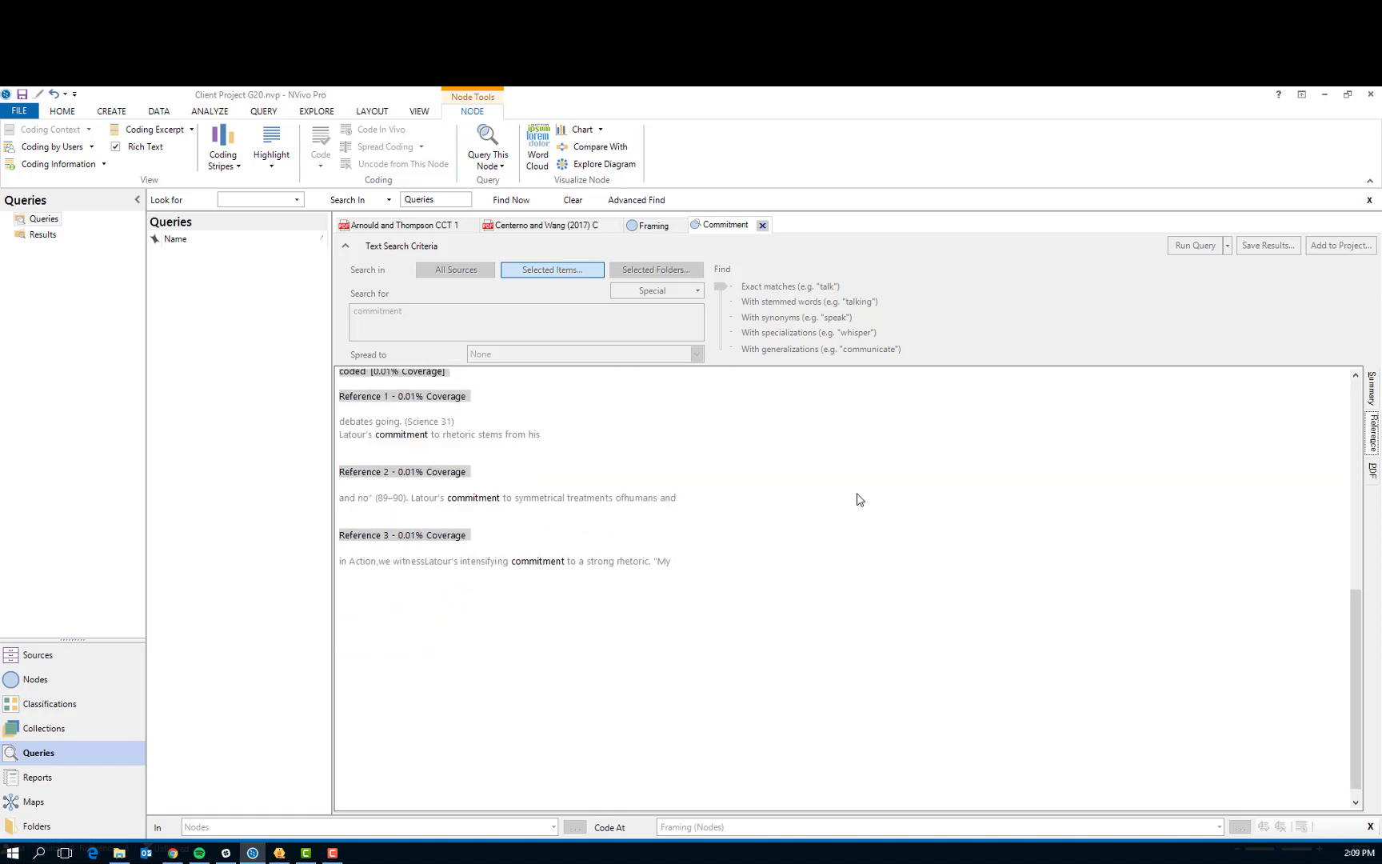
pyautogui.scroll(6, 859, 500)
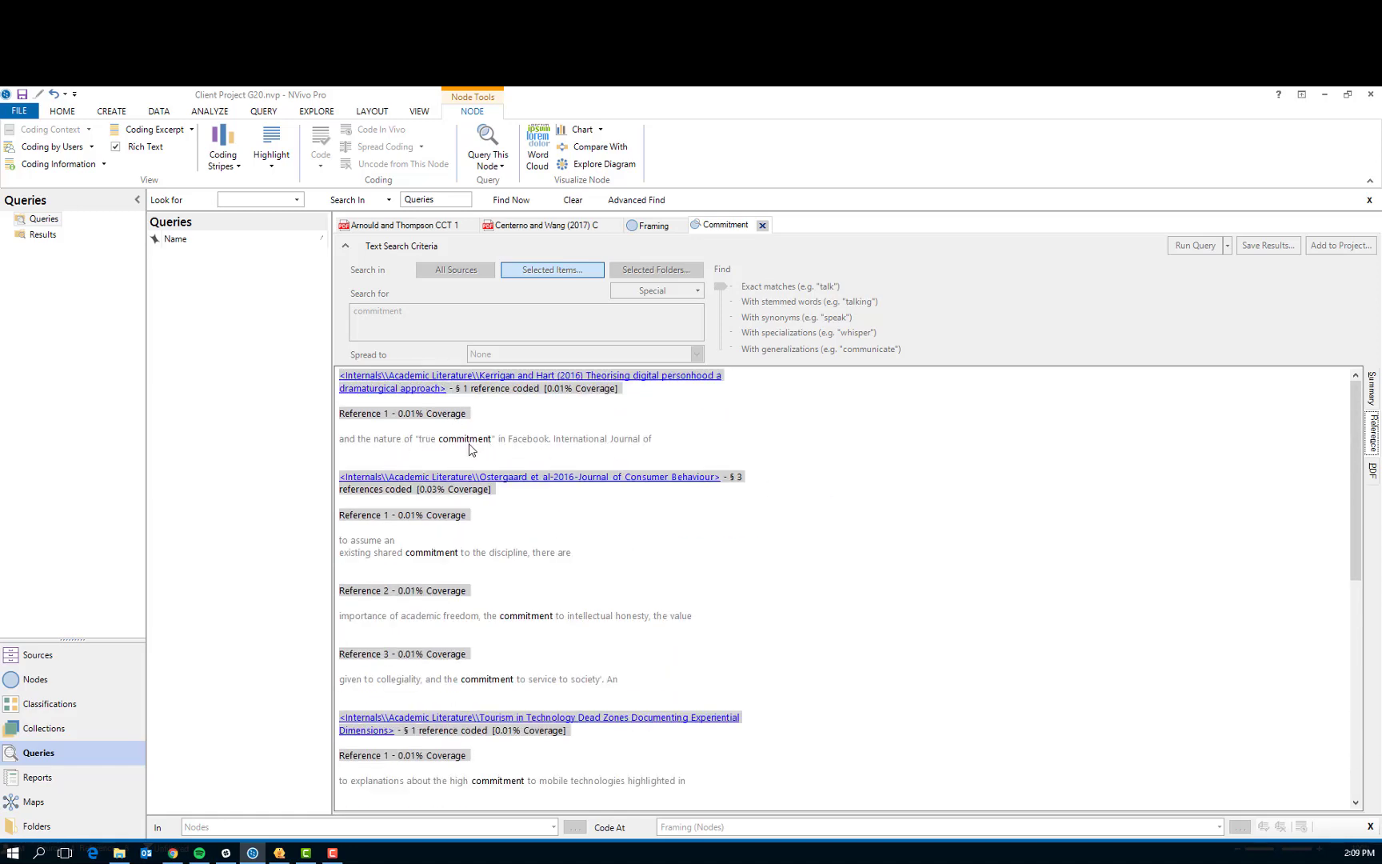
pyautogui.click(407, 392)
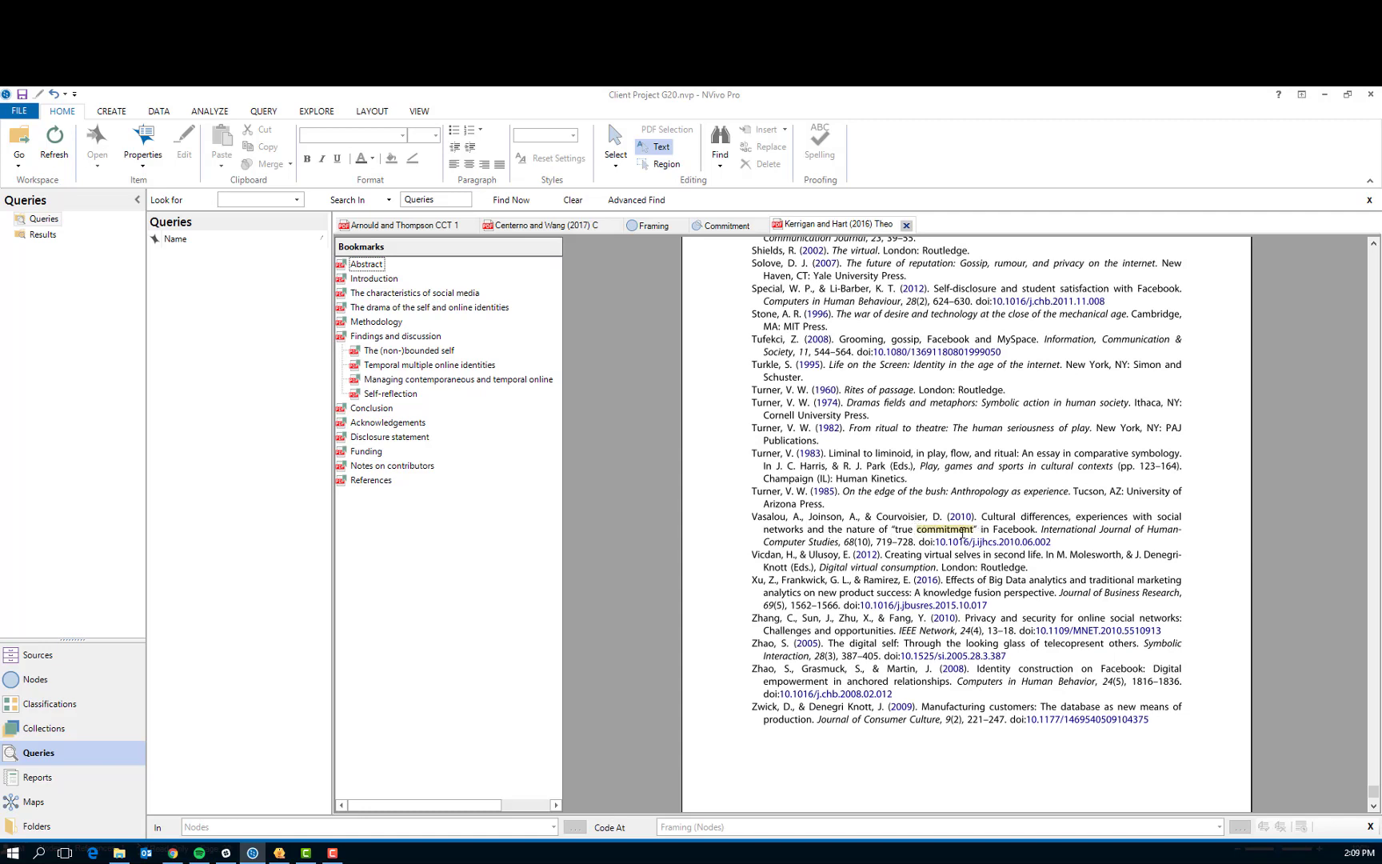
pyautogui.click(724, 230)
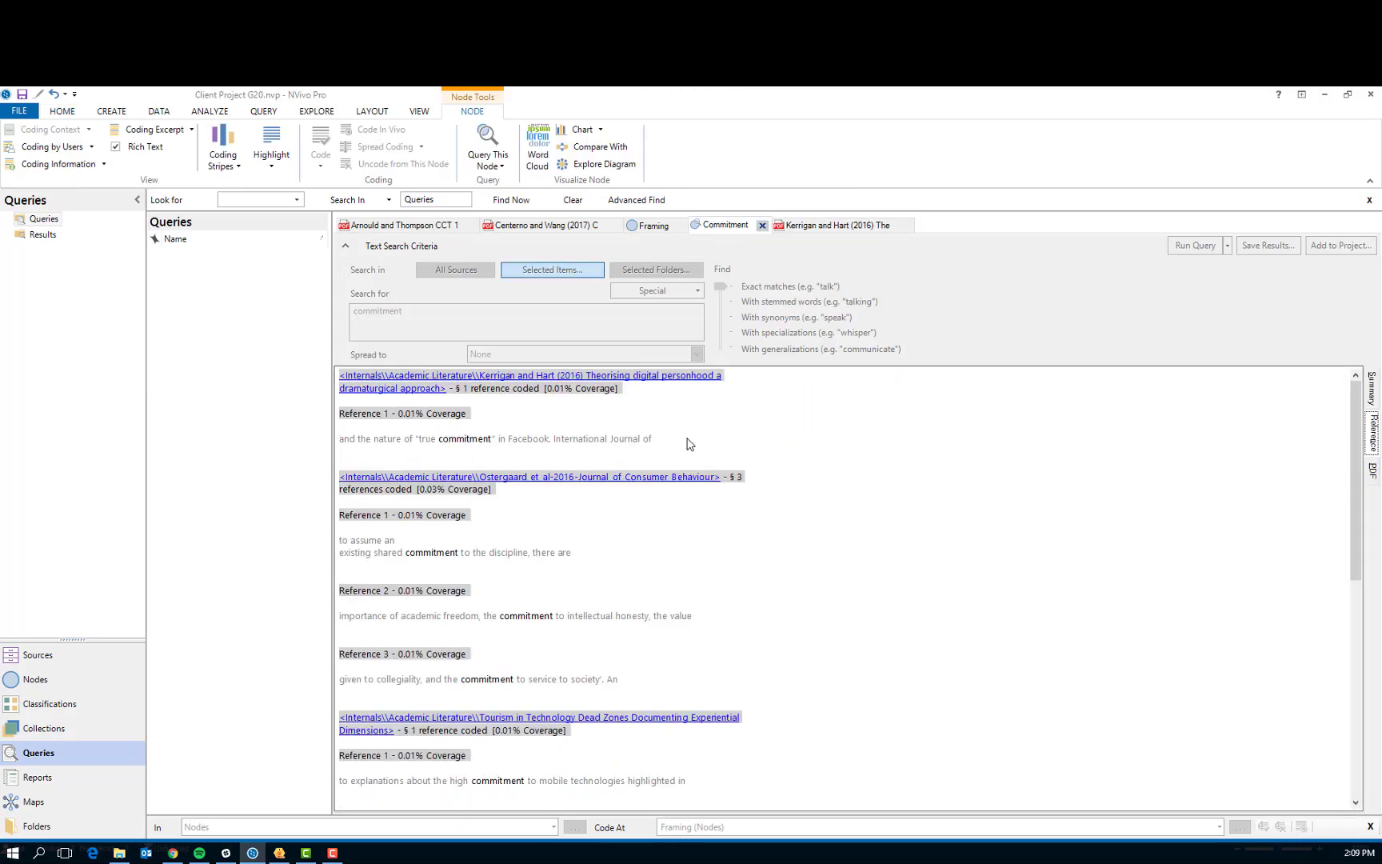
# Try to uncode the "Theorising digital personhood" reference from the Commitment results
pyautogui.moveTo(690, 444); pyautogui.dragTo(339, 382)
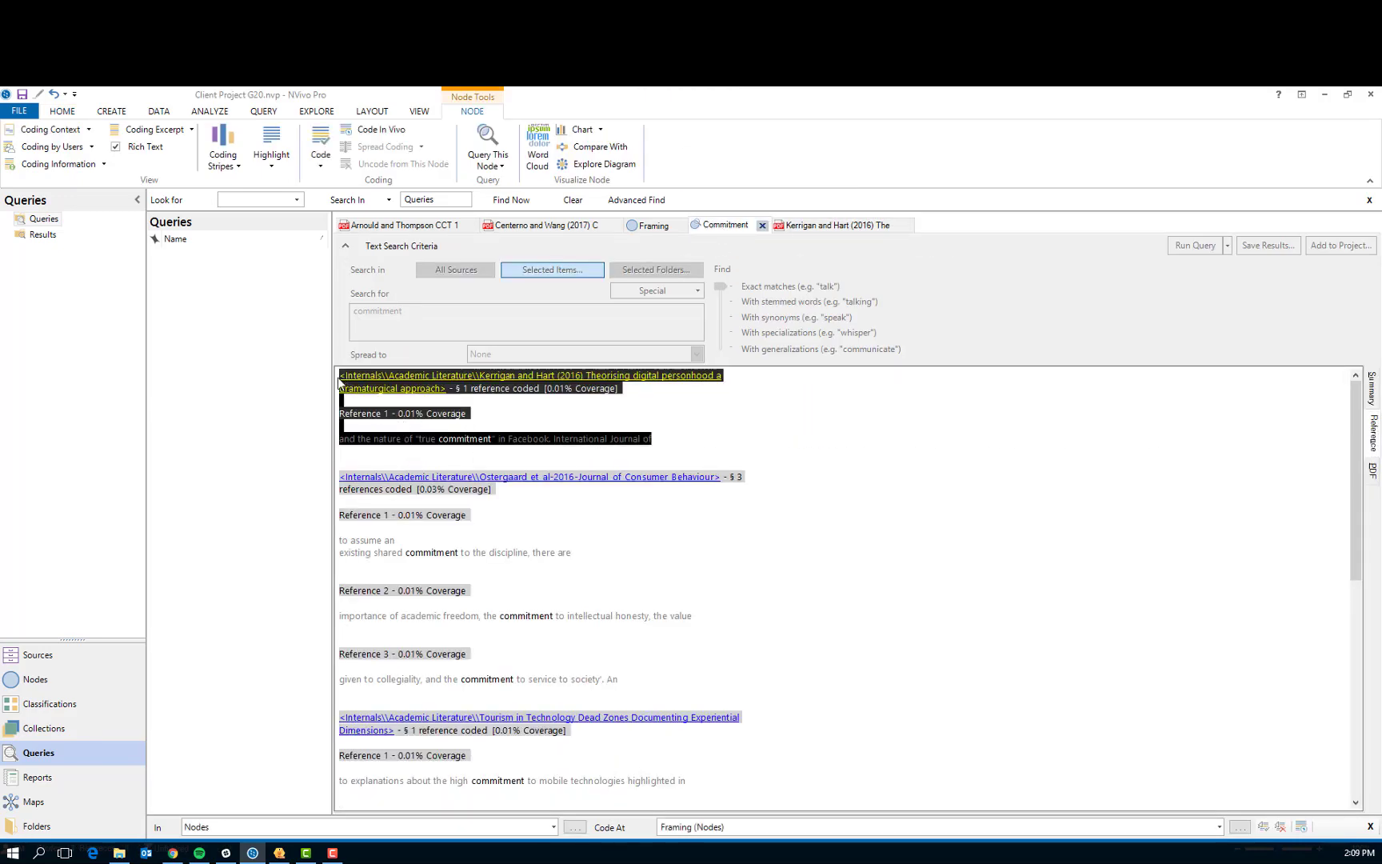
pyautogui.rightClick(486, 444)
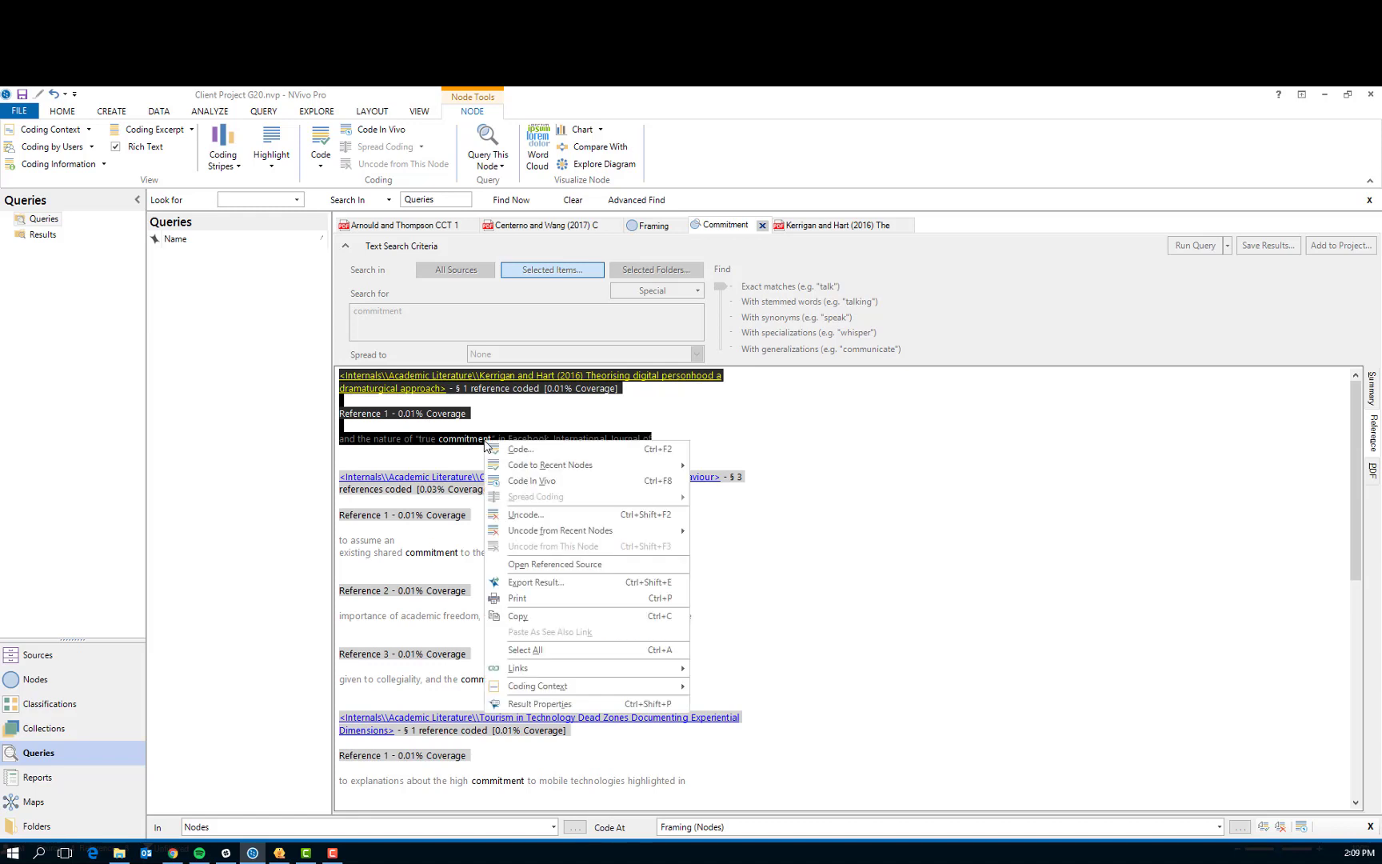
pyautogui.click(526, 514)
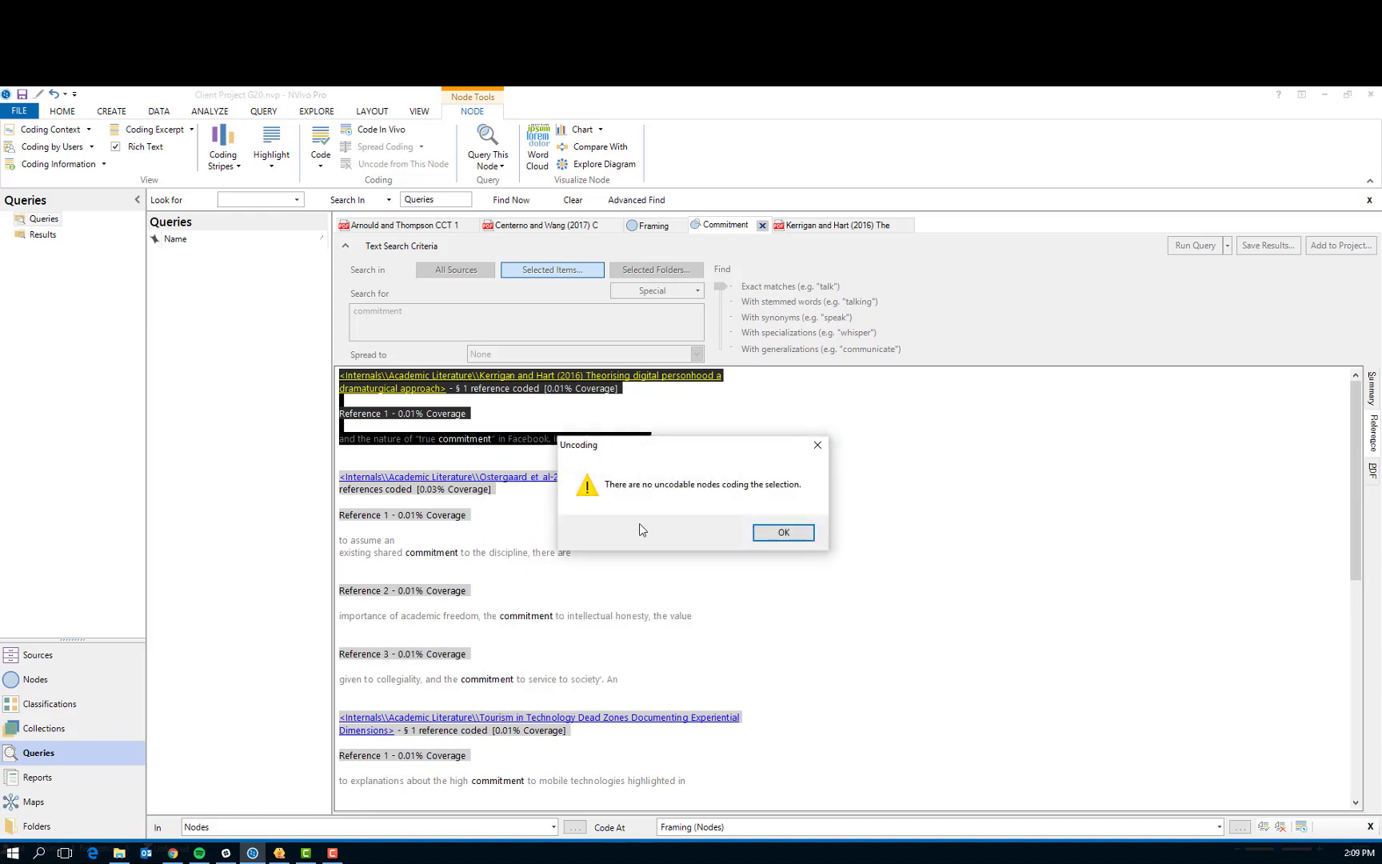
pyautogui.click(783, 534)
pyautogui.click(573, 444)
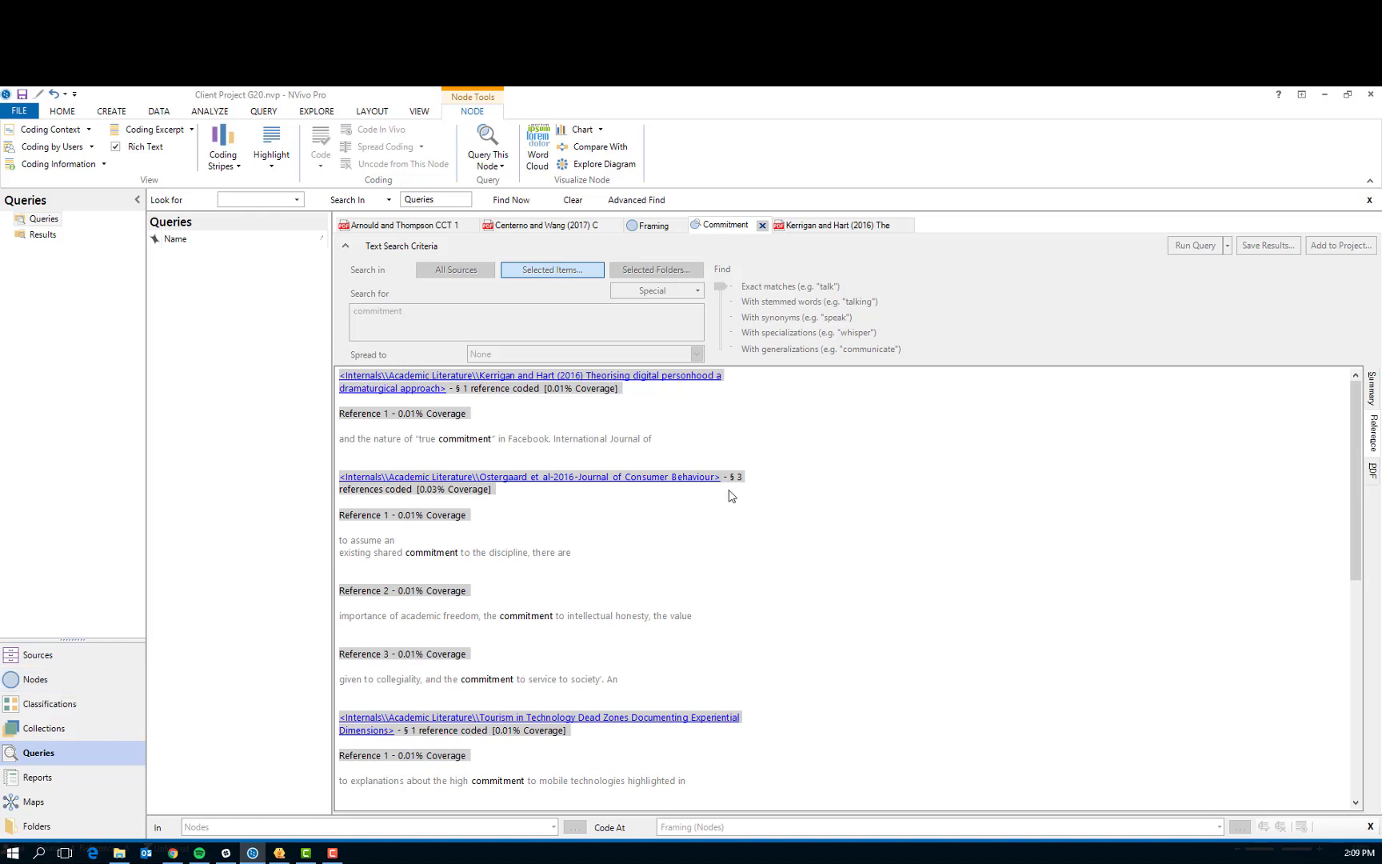
# Examine the commitment matches in the 2016 Journal of Consumer Behaviour article's source, returning to the Commitment results to review the remaining references
pyautogui.scroll(-1, 646, 552)
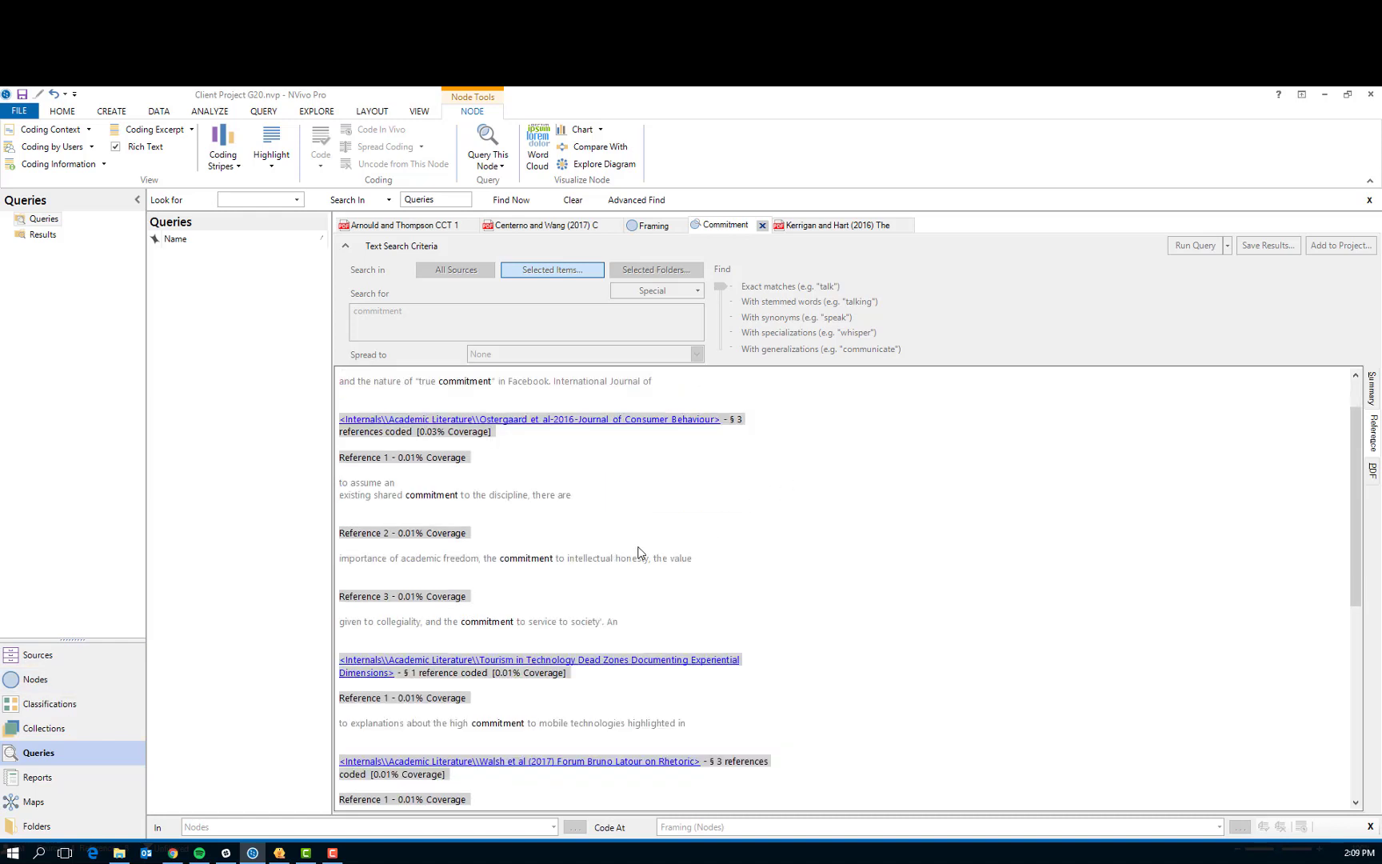
pyautogui.click(542, 419)
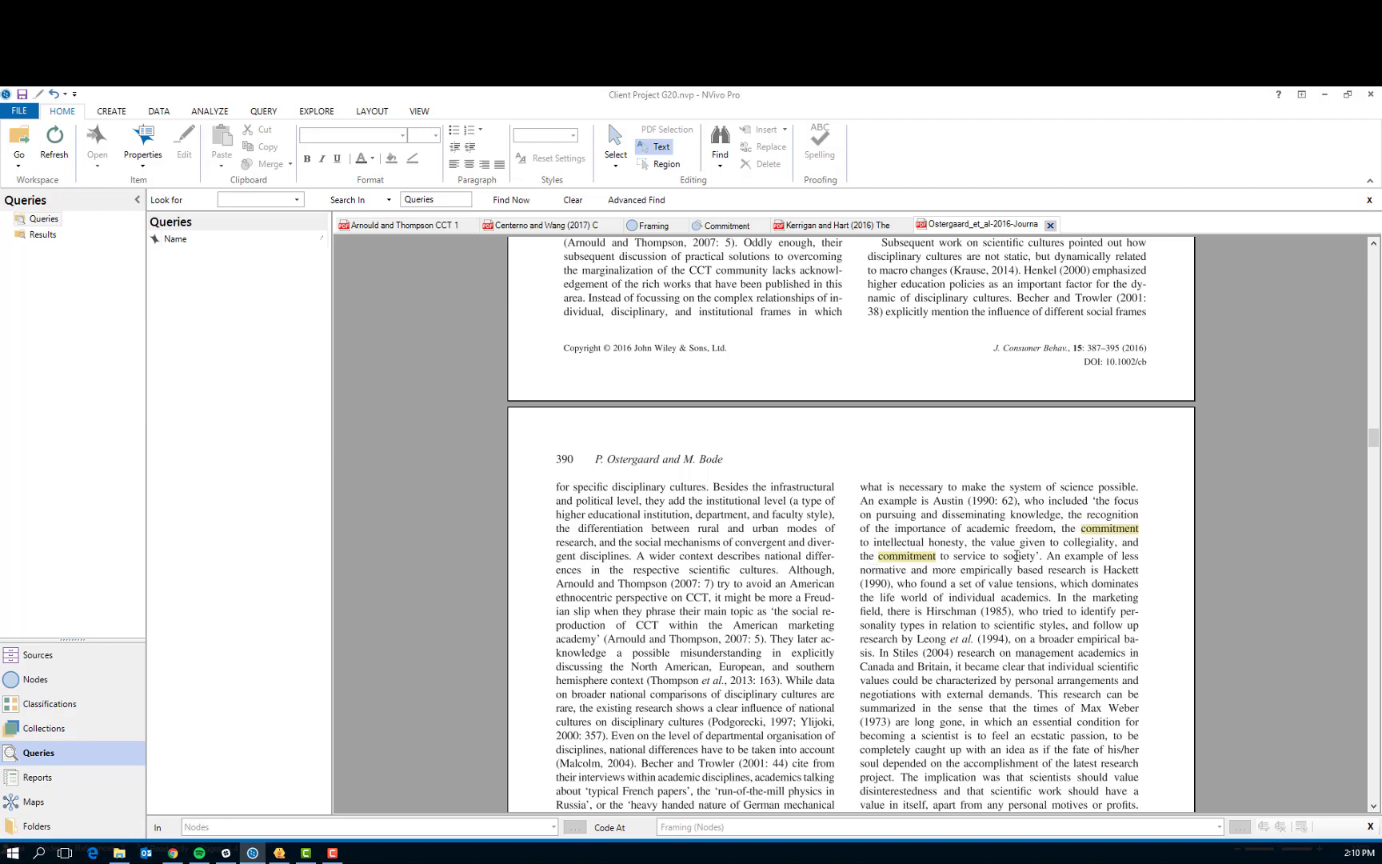
pyautogui.scroll(3, 996, 578)
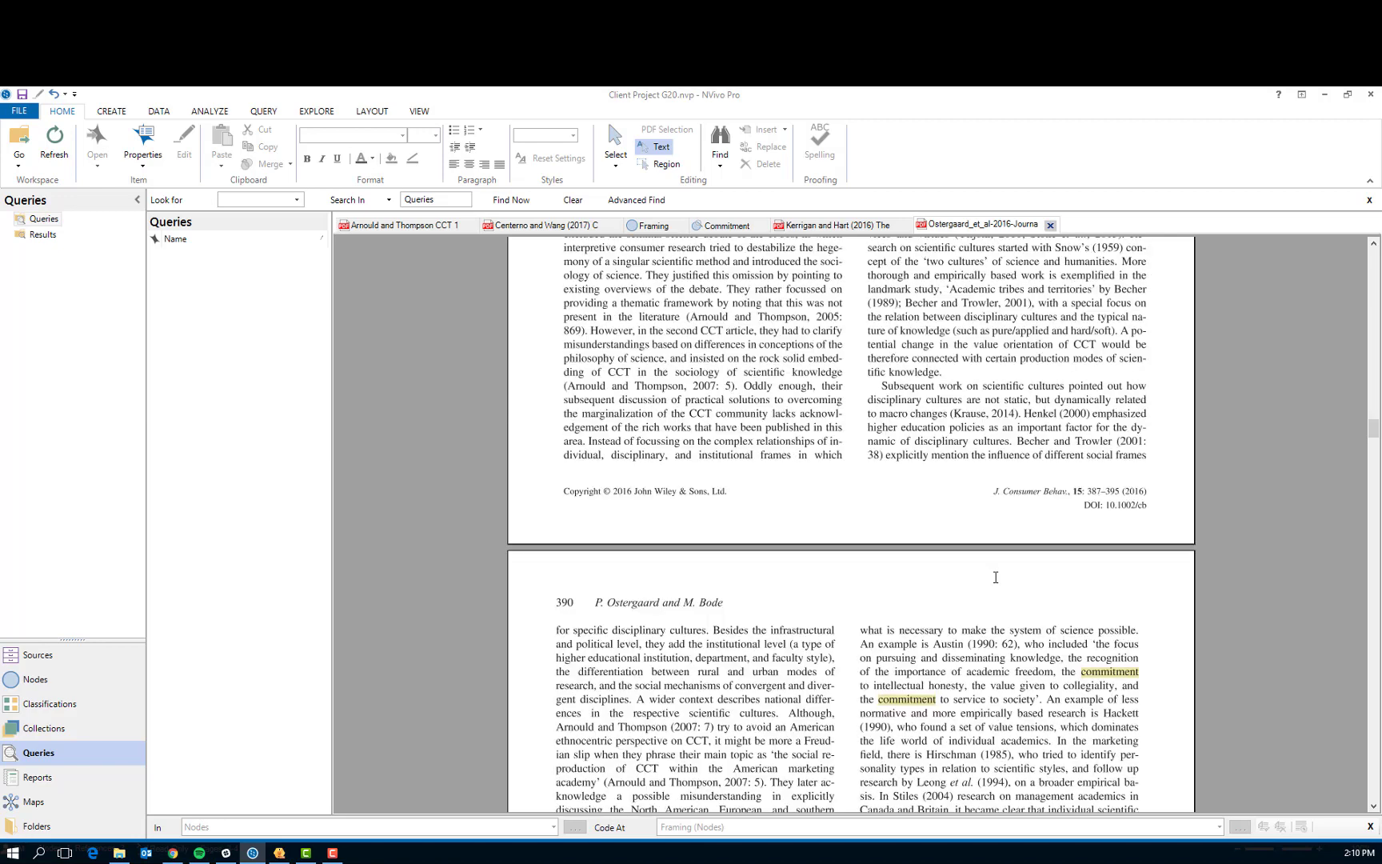
pyautogui.scroll(-3, 996, 577)
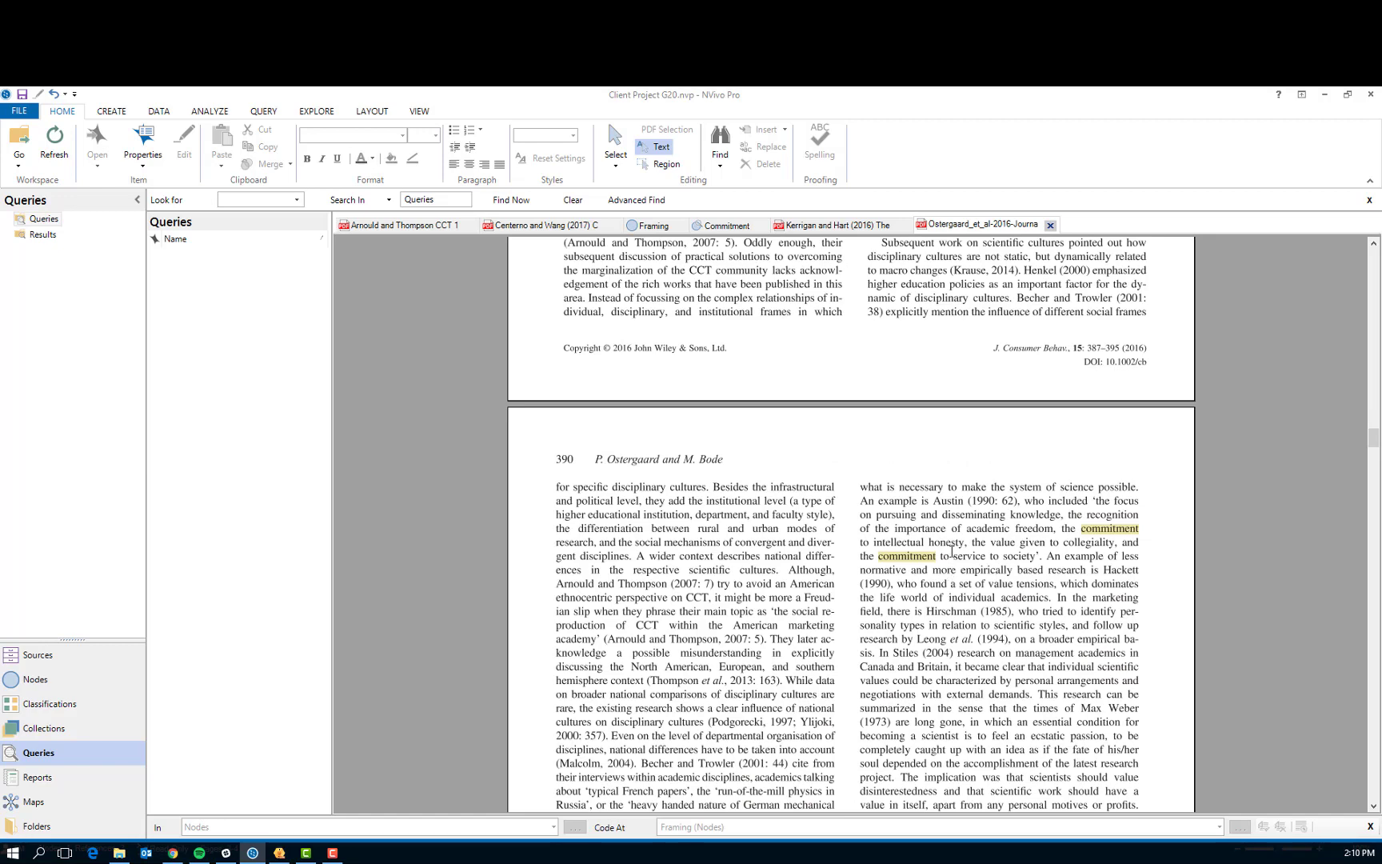
pyautogui.scroll(-9, 952, 551)
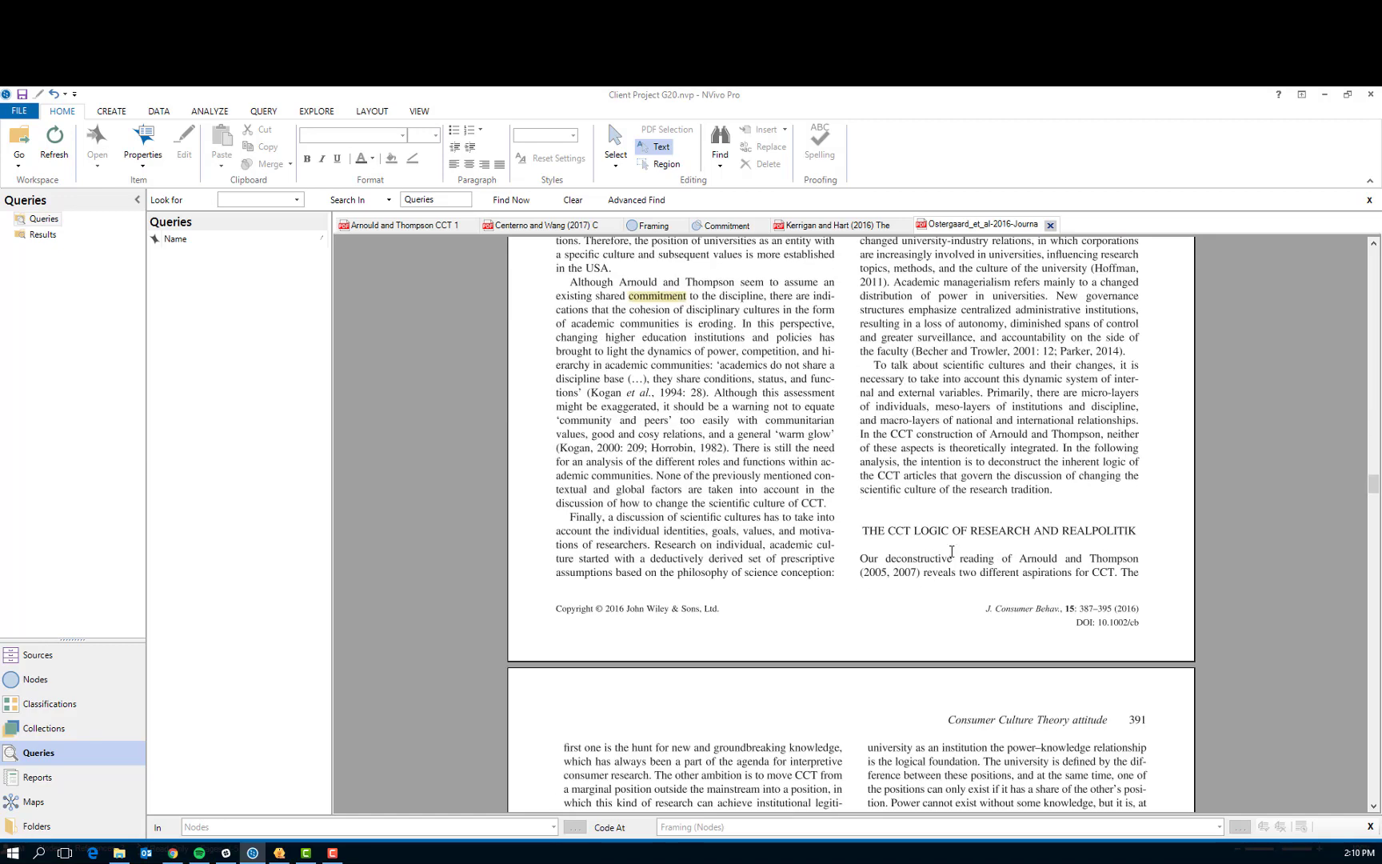
pyautogui.scroll(2, 708, 550)
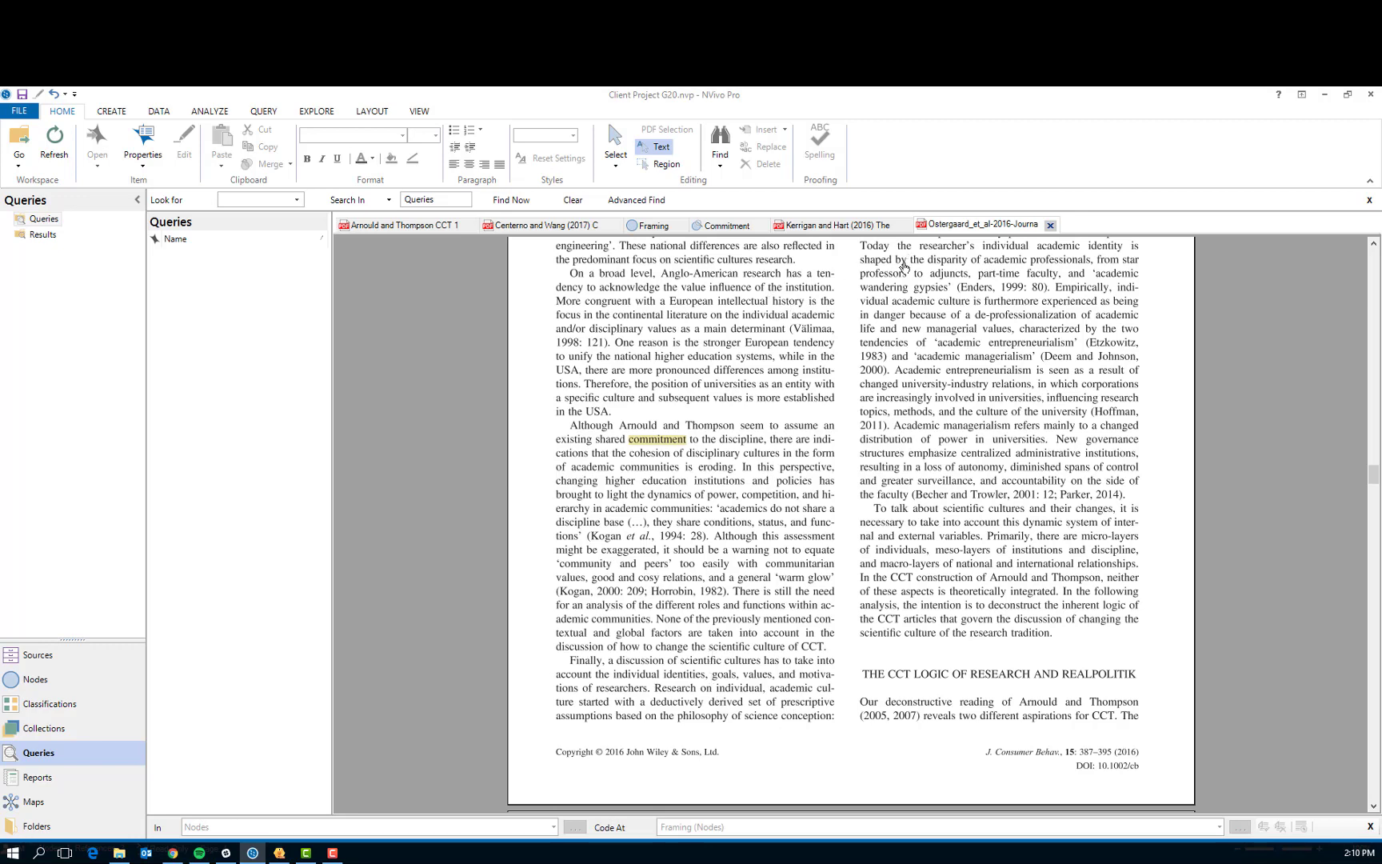
pyautogui.click(715, 228)
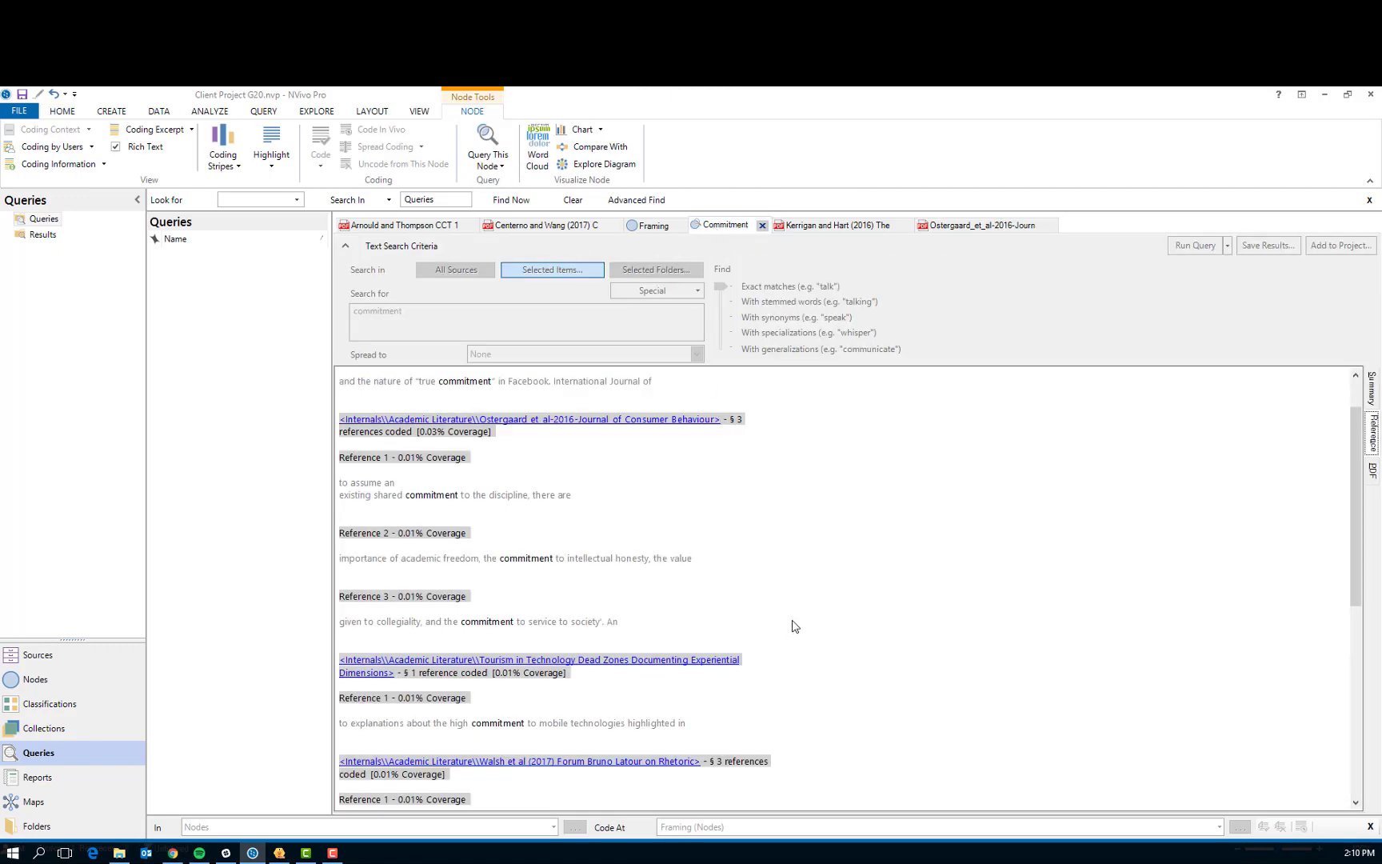
pyautogui.scroll(-3, 792, 626)
pyautogui.scroll(-3, 792, 627)
pyautogui.scroll(6, 792, 627)
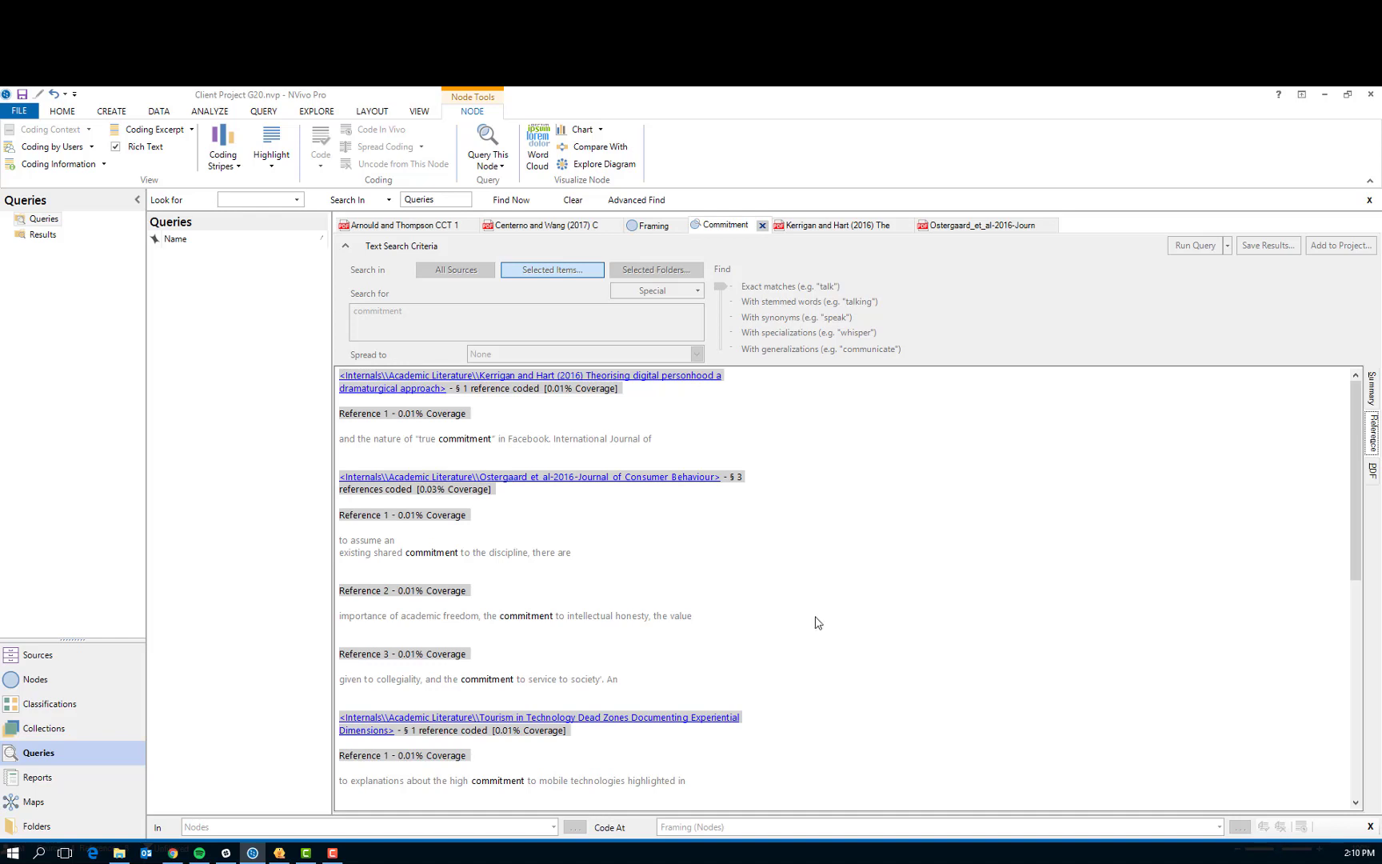
# Create a new mind map named "Test" in the project's Maps
pyautogui.click(38, 685)
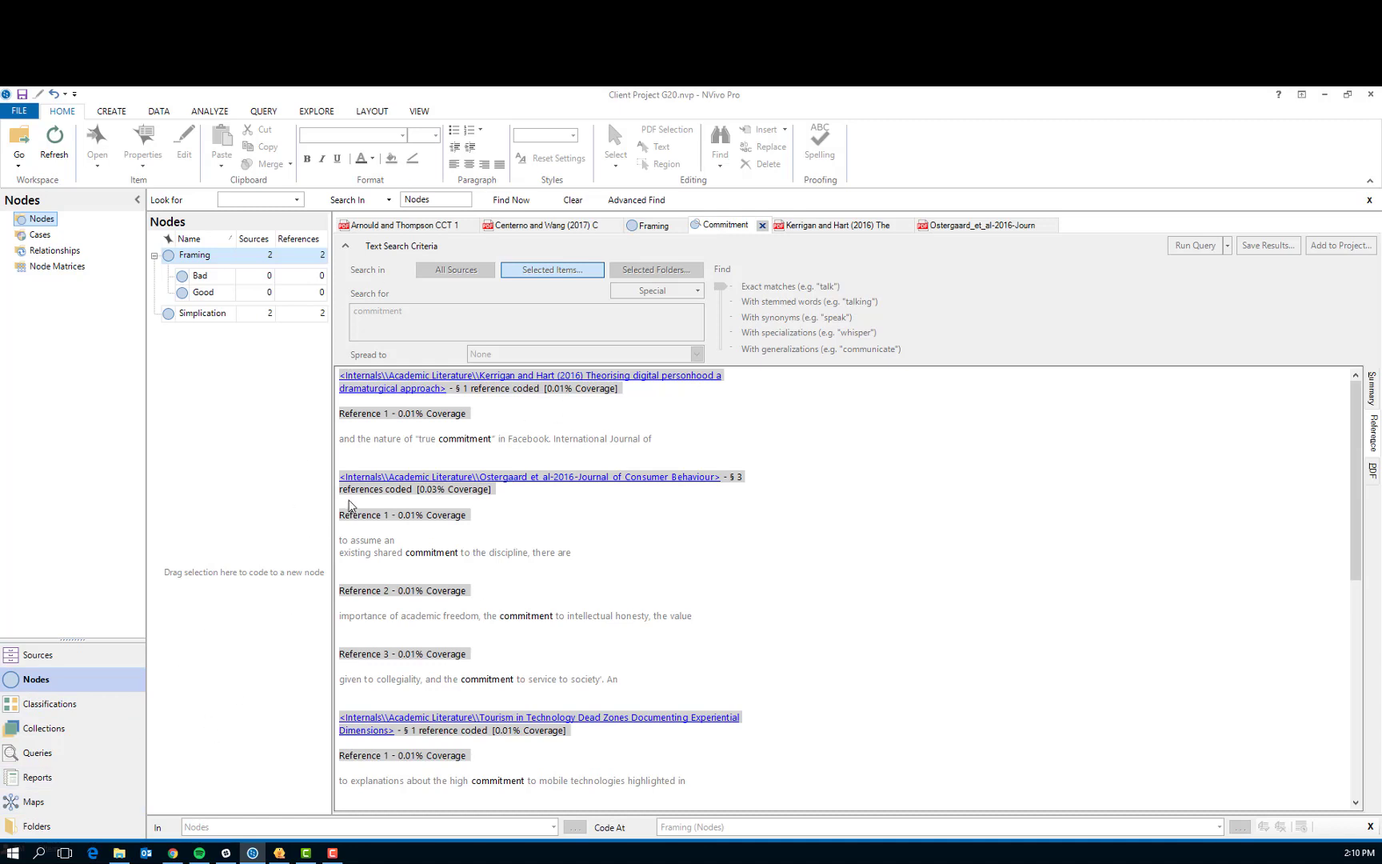
pyautogui.click(321, 112)
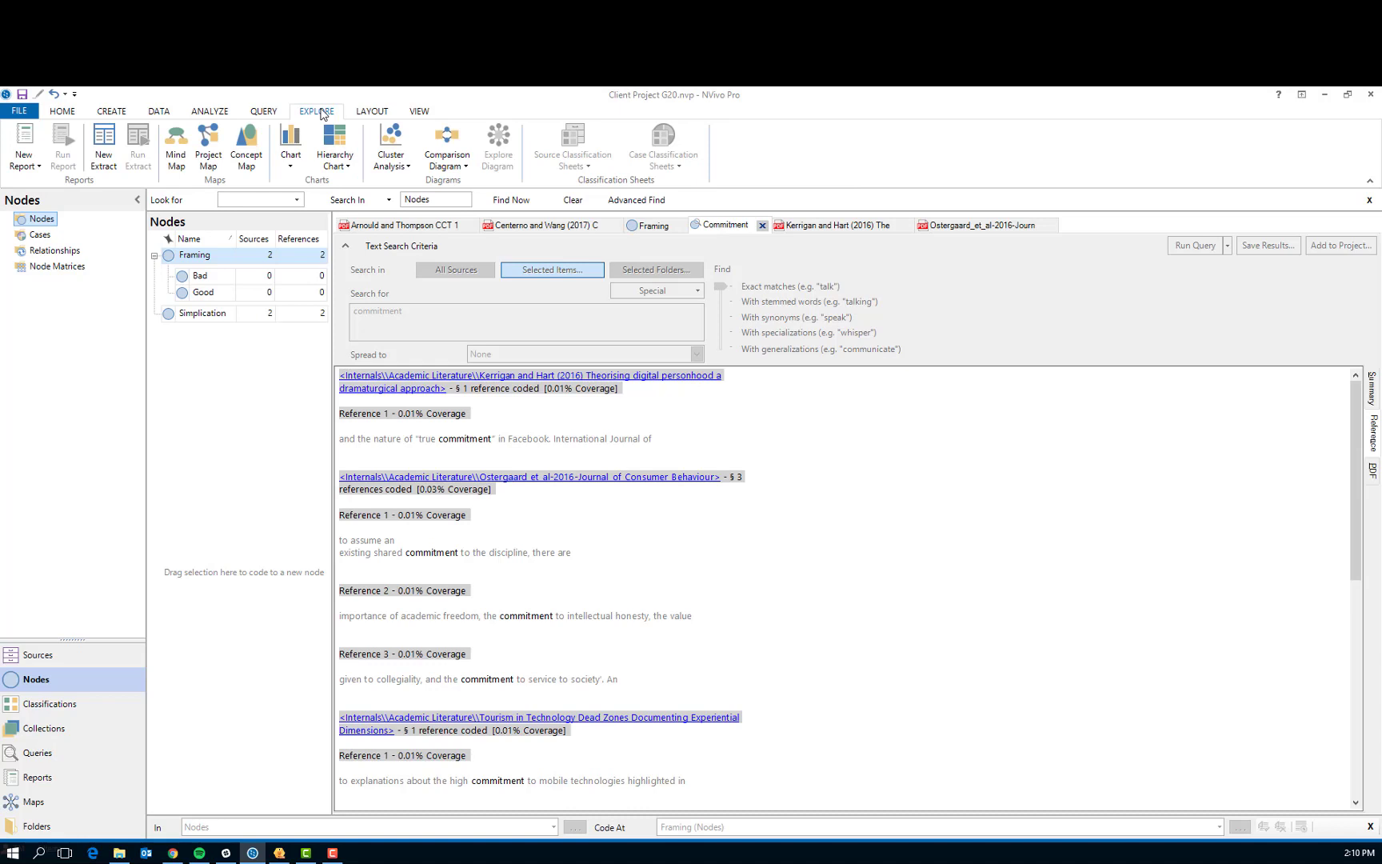
pyautogui.click(177, 150)
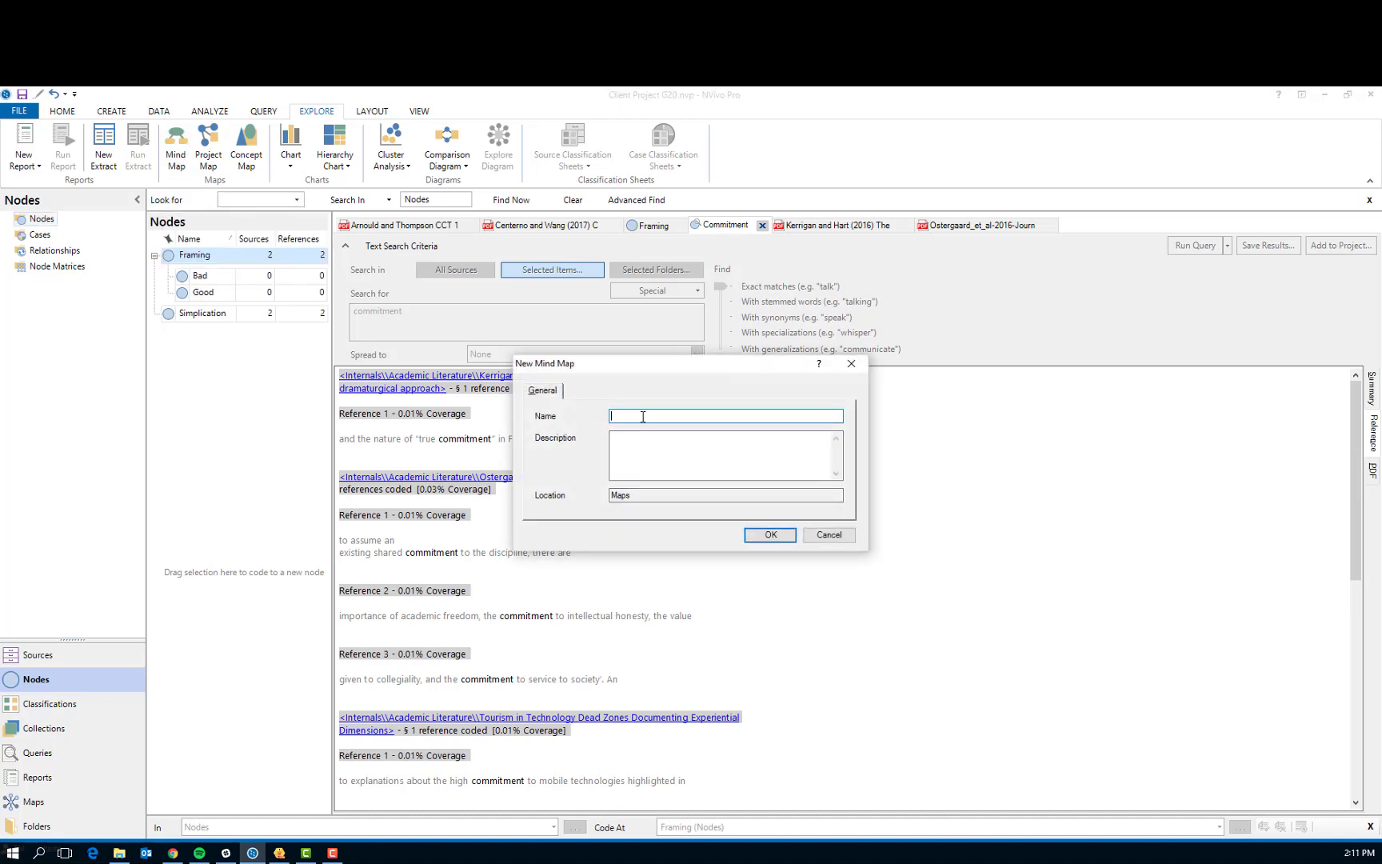
pyautogui.write('Test')
pyautogui.click(768, 535)
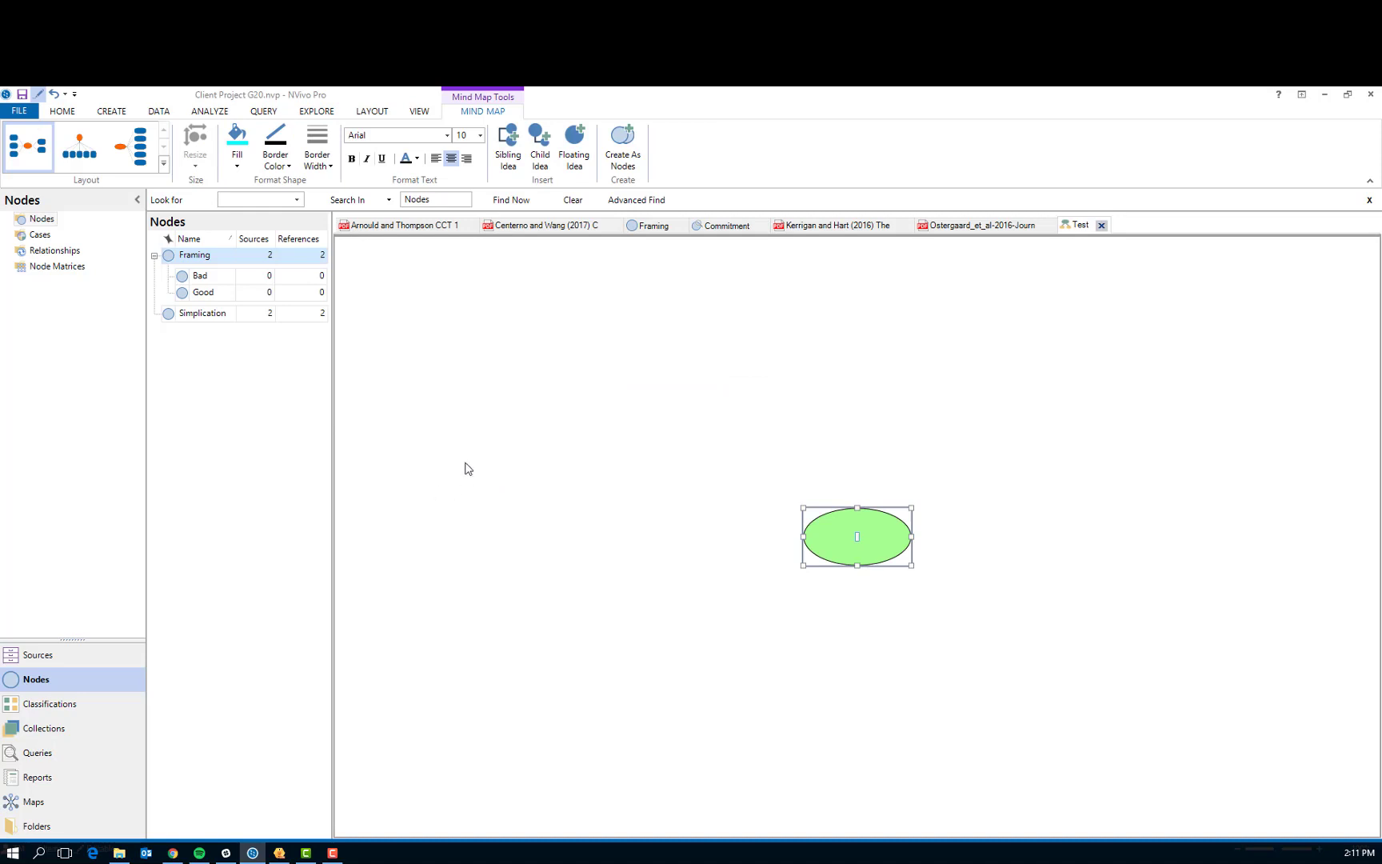
pyautogui.rightClick(477, 409)
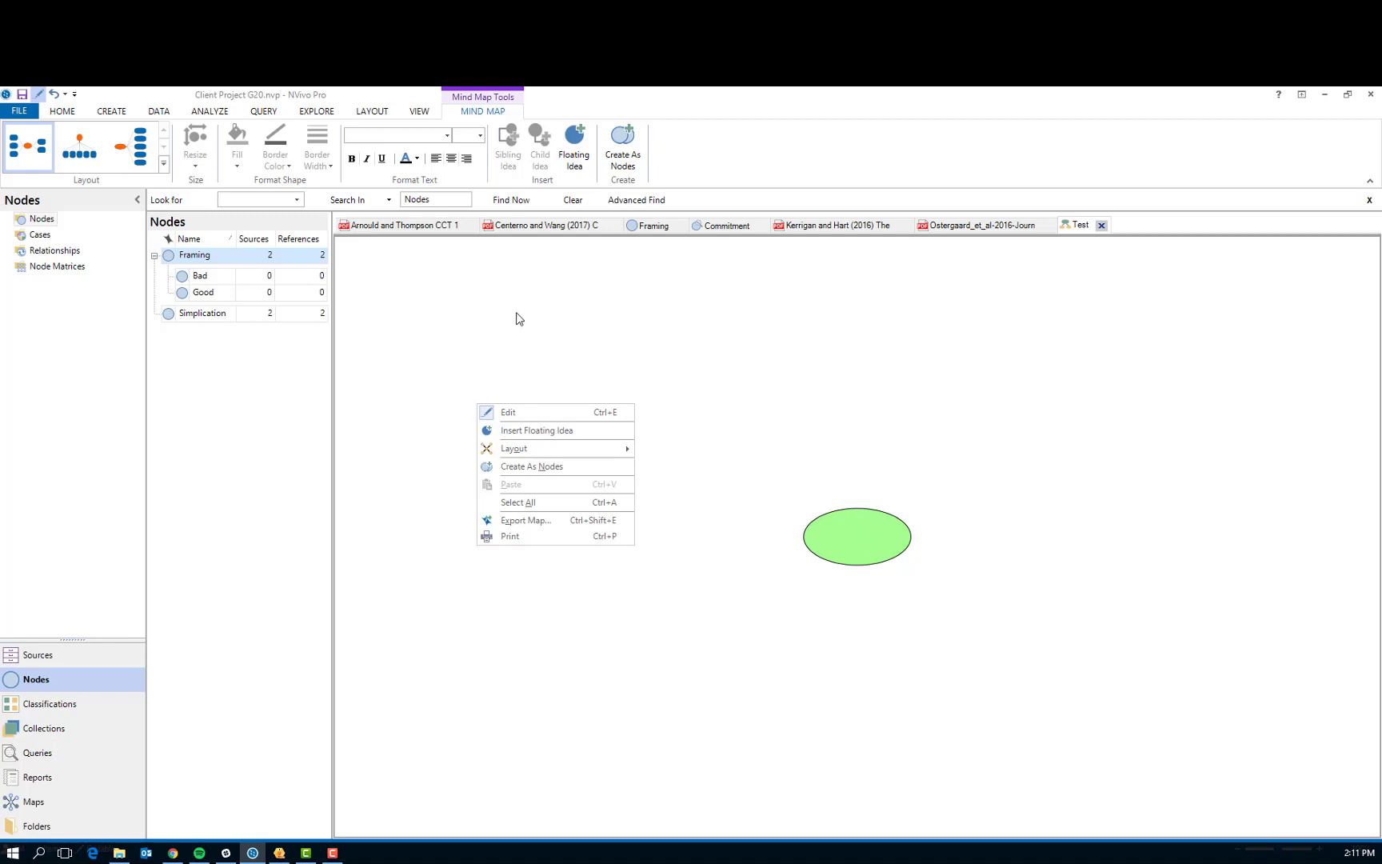
pyautogui.click(314, 112)
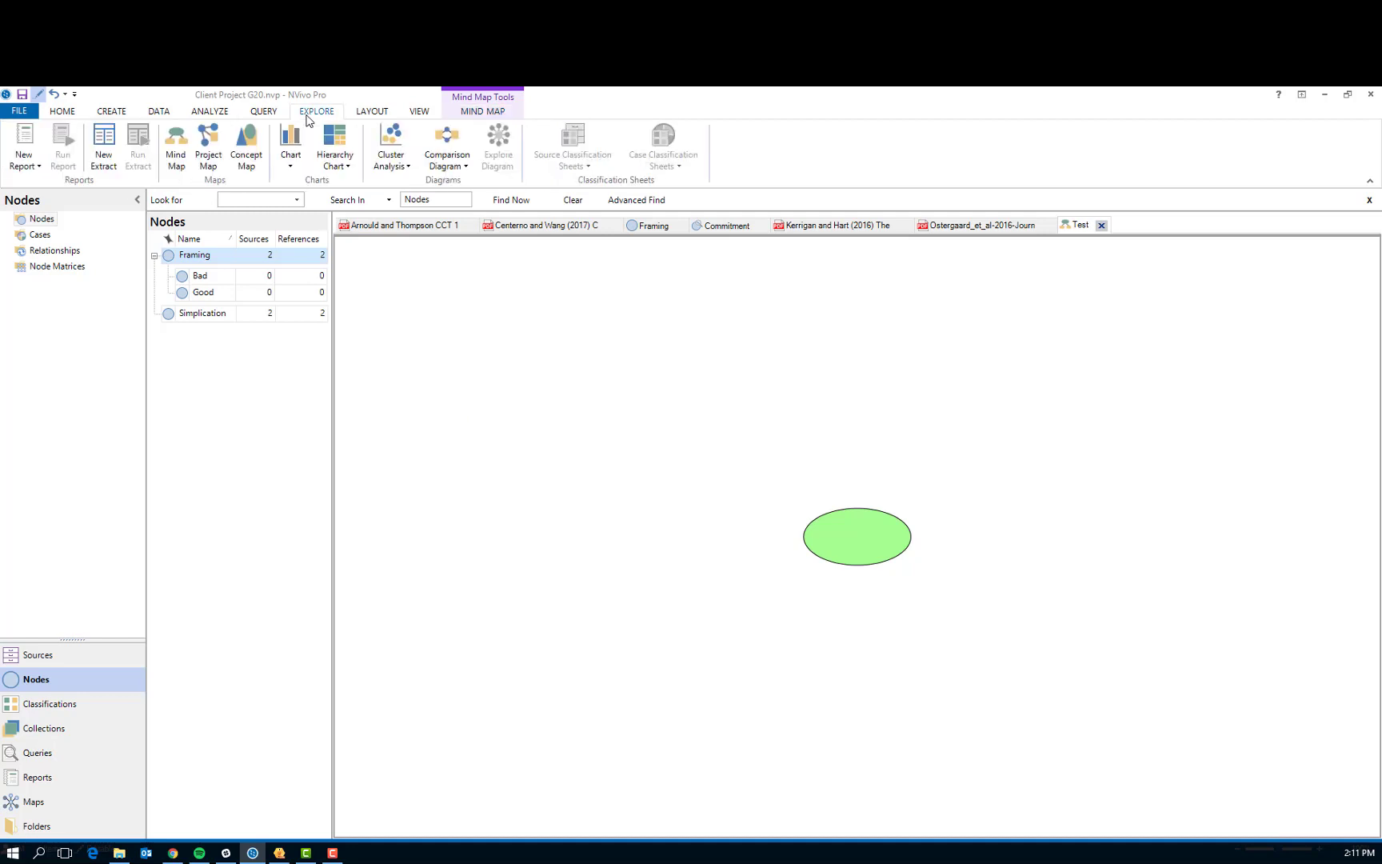
pyautogui.click(213, 115)
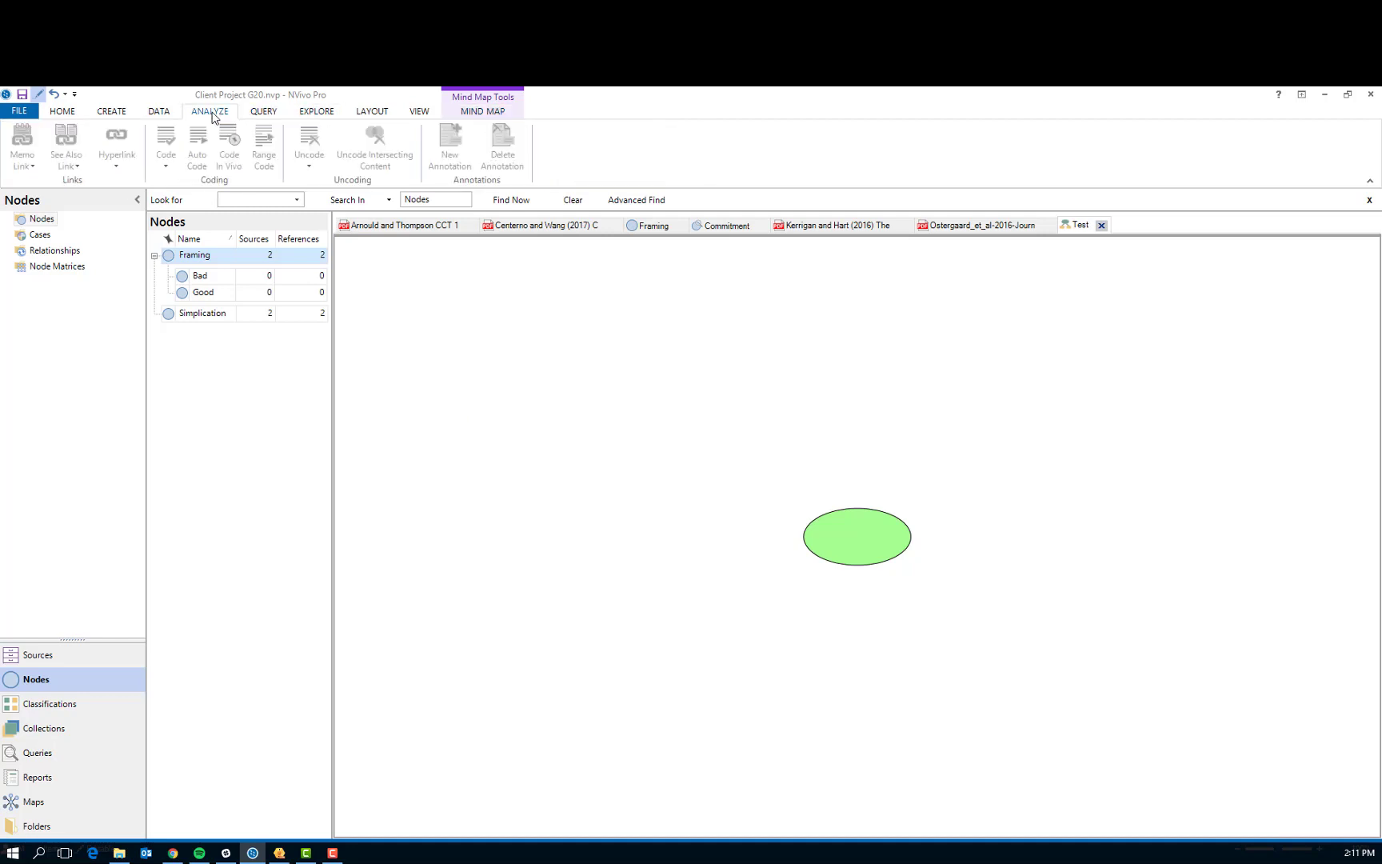
pyautogui.click(303, 116)
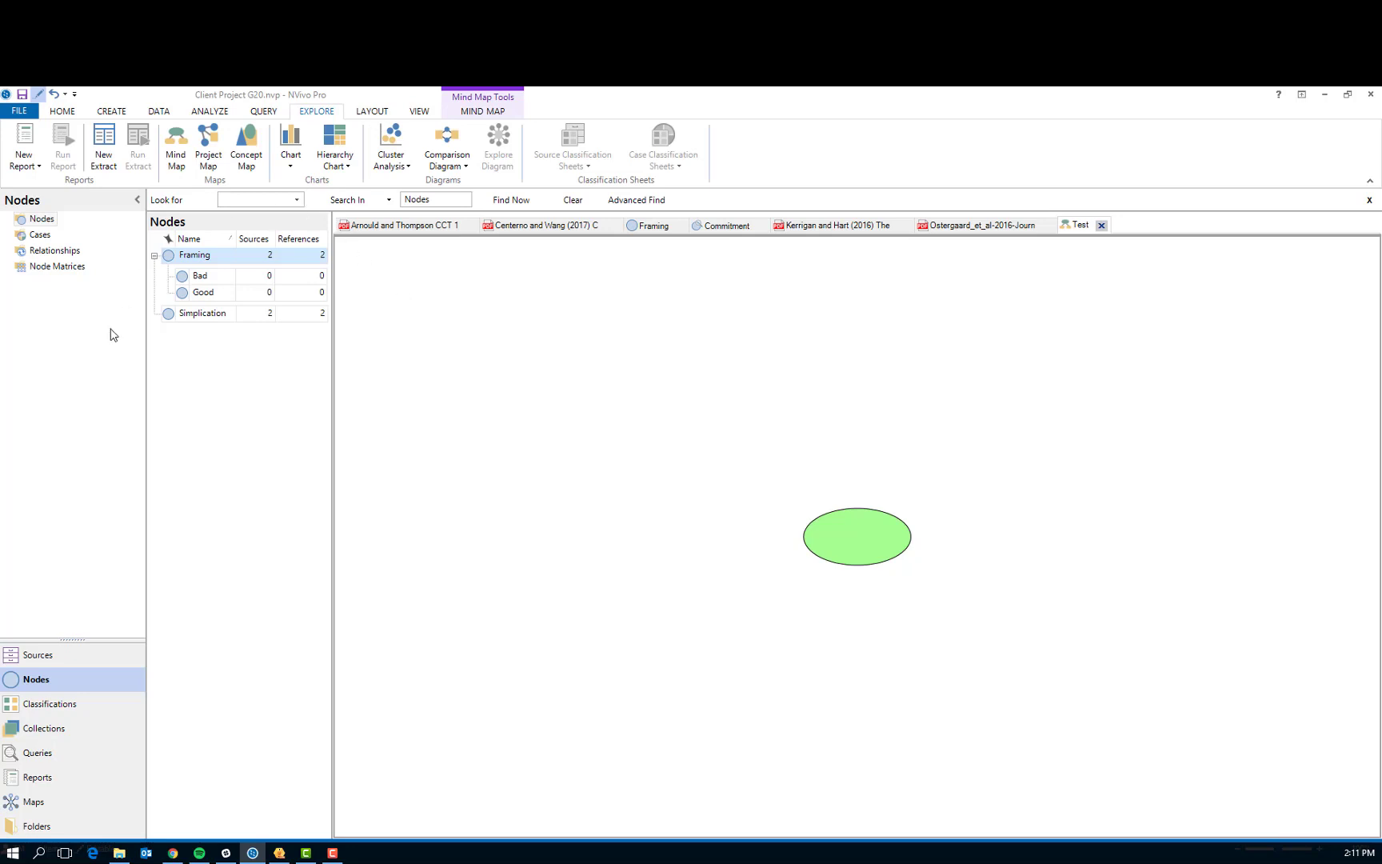
pyautogui.click(50, 656)
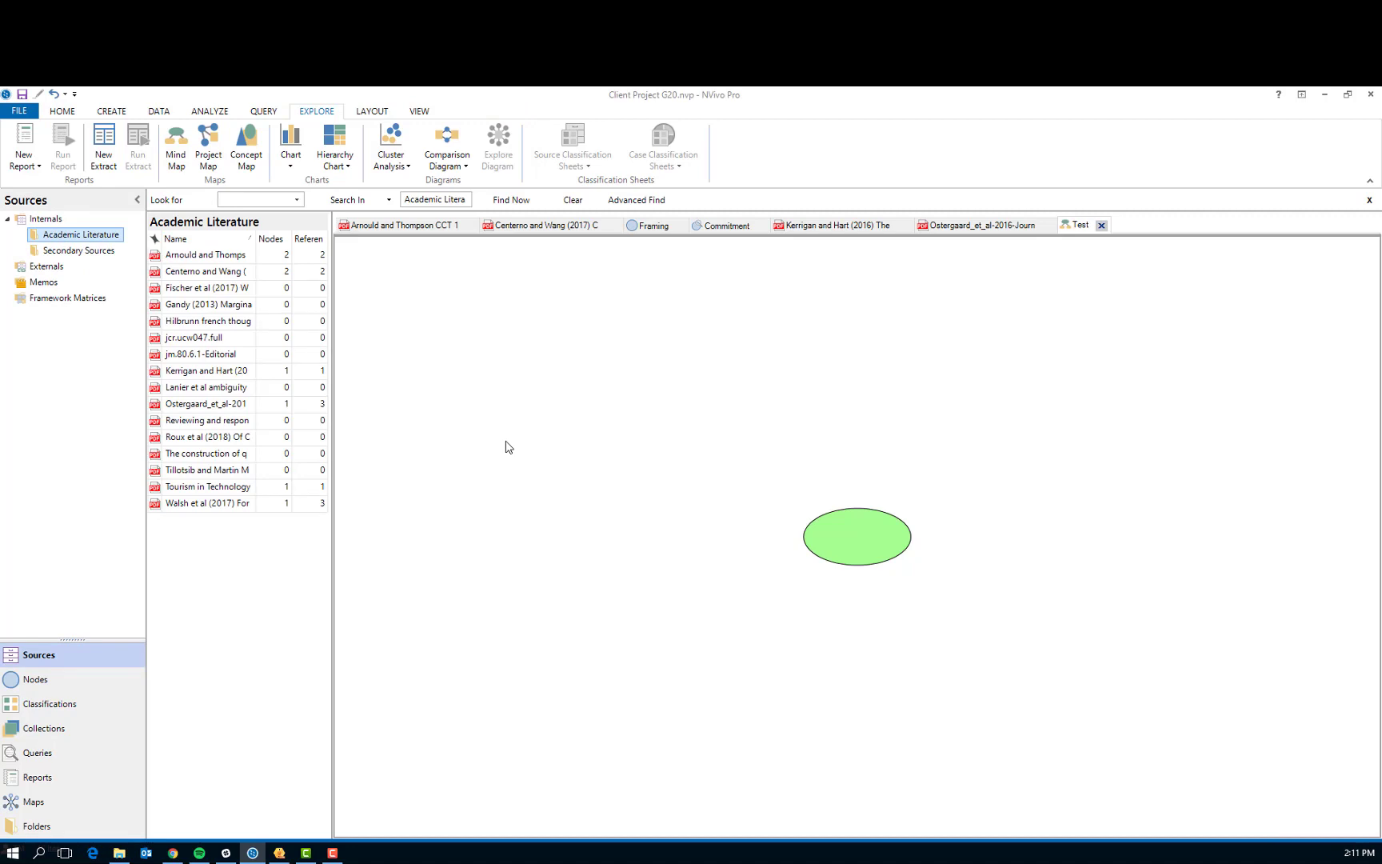
# Generate a word cloud from the Framing node and set its word grouping to "With synonyms"
pyautogui.click(654, 226)
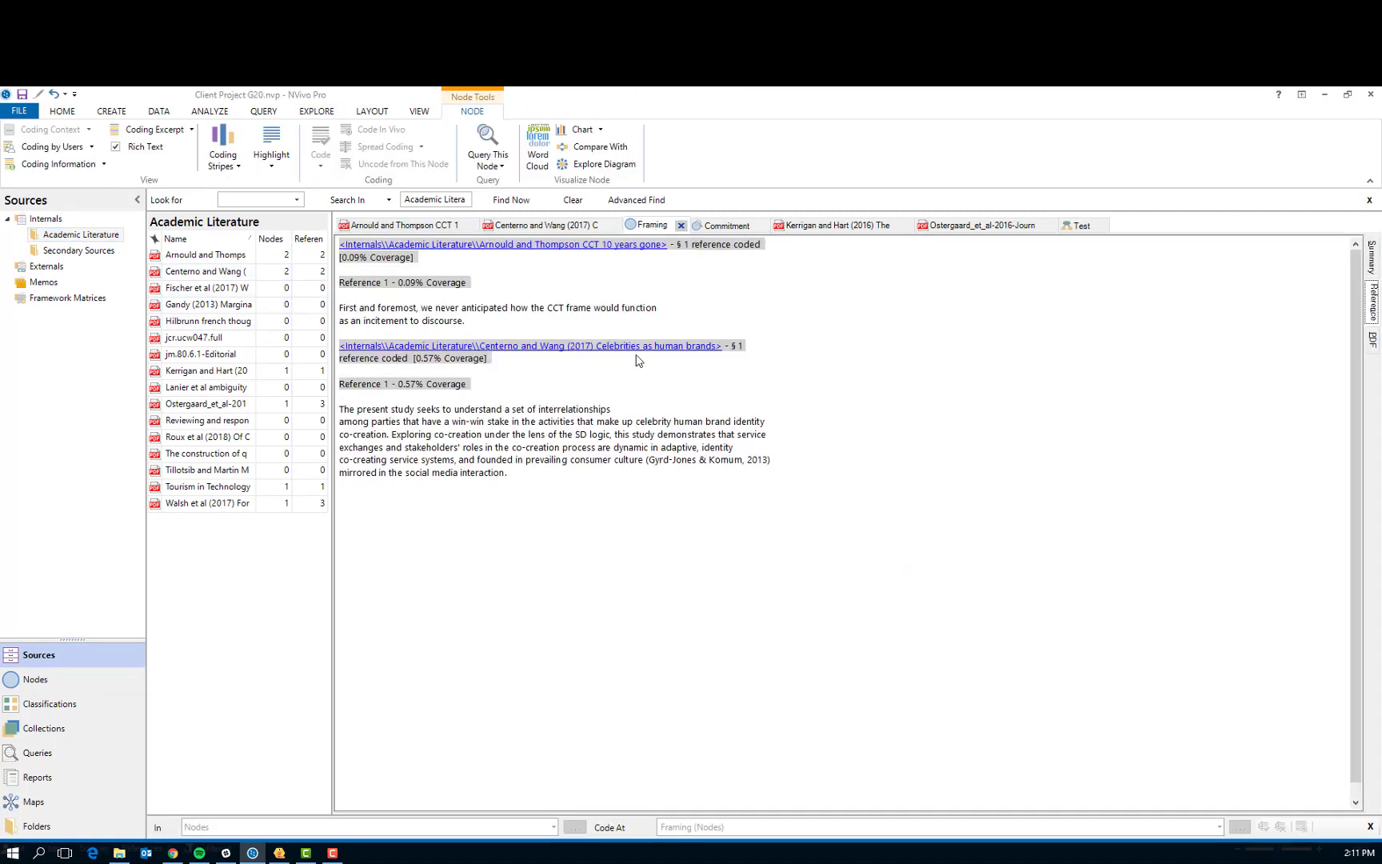
pyautogui.click(539, 151)
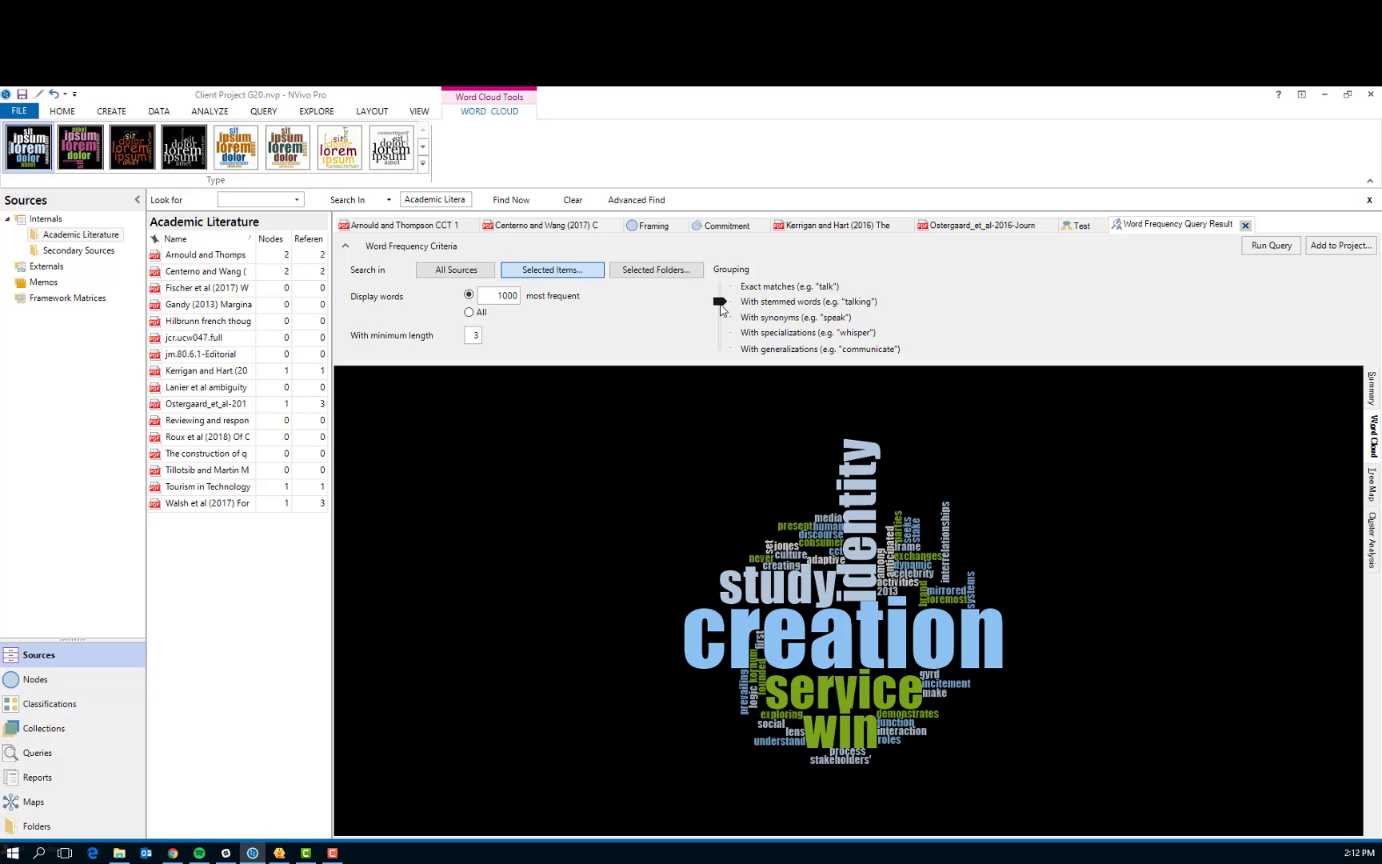
pyautogui.moveTo(721, 309); pyautogui.dragTo(722, 324)
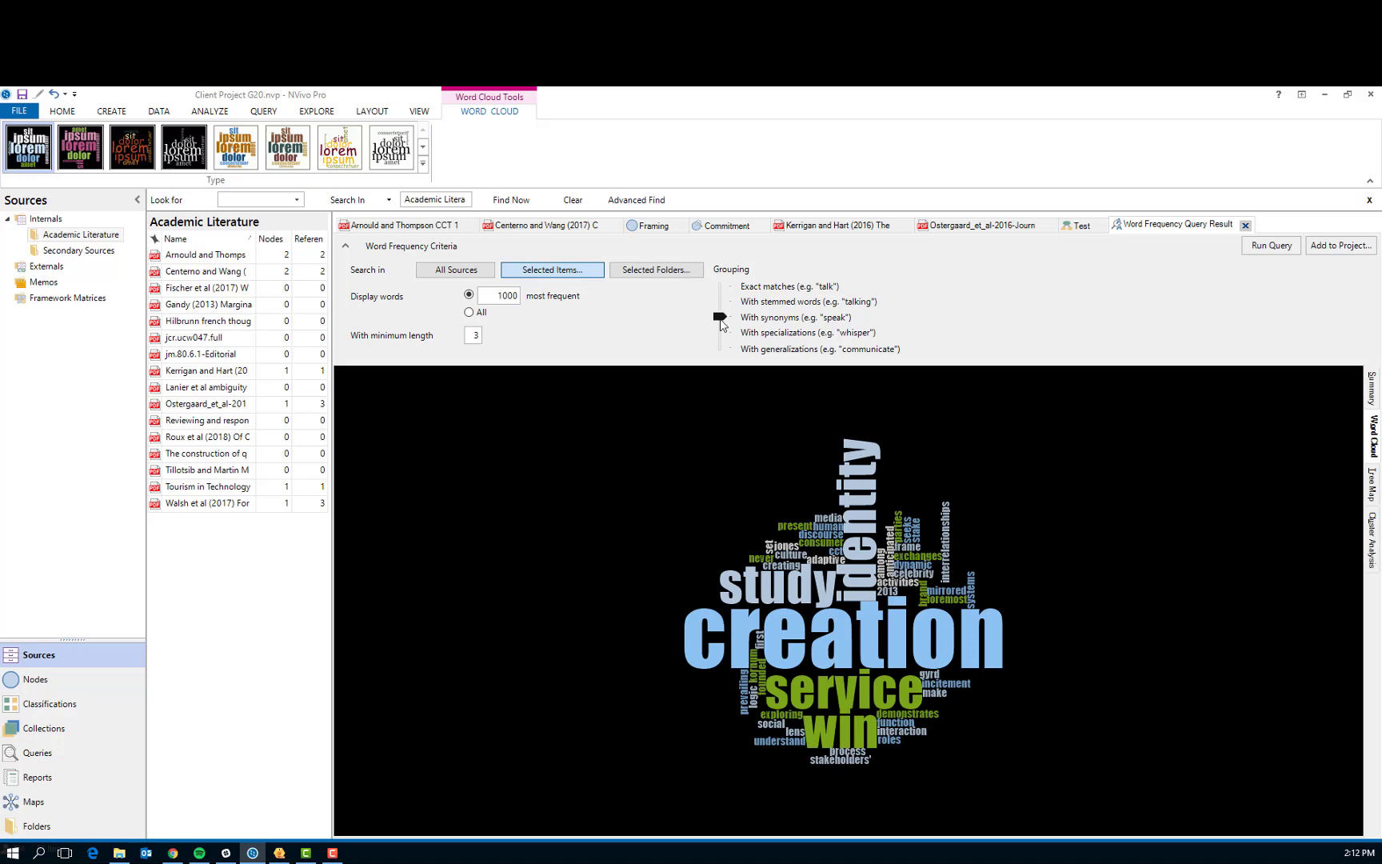